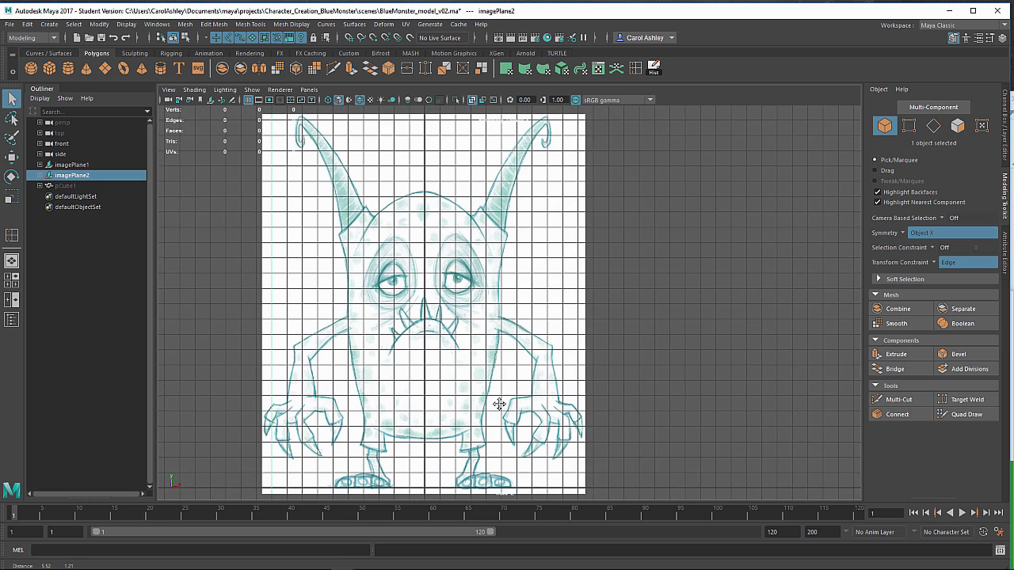
Split the viewport into two panes side by side, keeping the front view with the monster drawing.
{"action": "middle_click_drag", "start_coordinate": [507, 299], "coordinate": [575, 300], "text": "alt"}
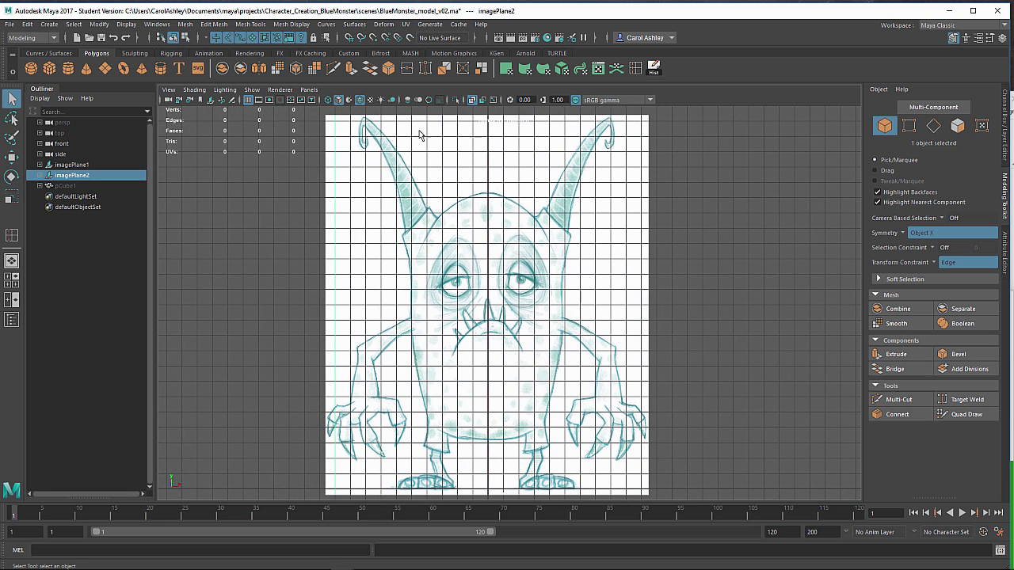
{"action": "left_click", "coordinate": [308, 89]}
{"action": "mouse_move", "coordinate": [327, 167]}
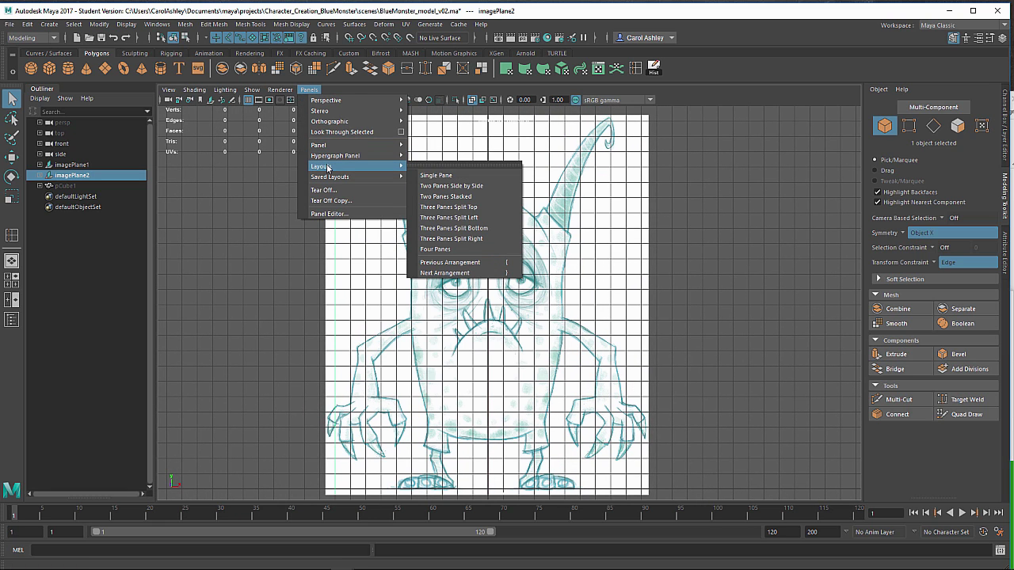
{"action": "left_click", "coordinate": [451, 186]}
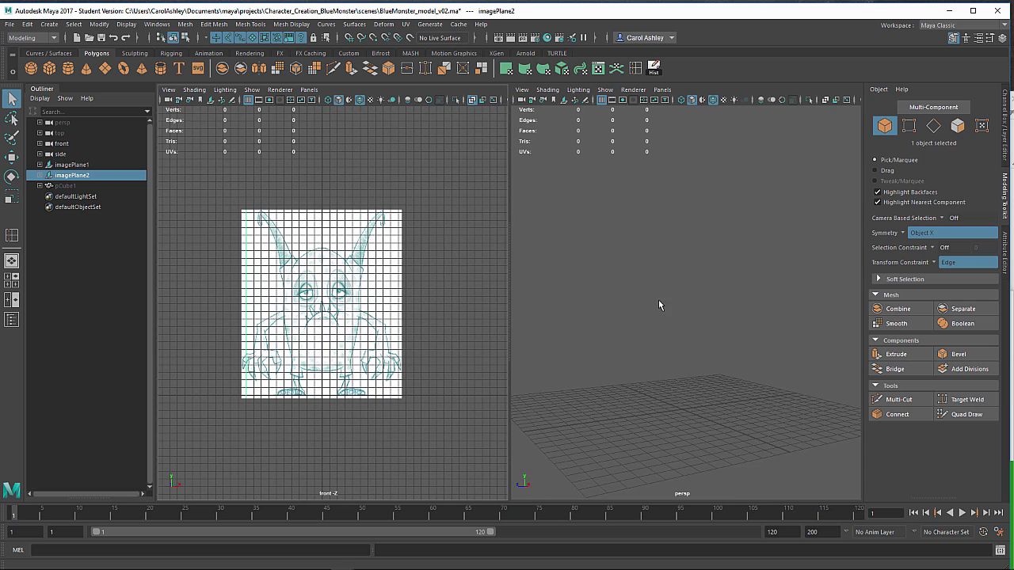
Assign the persp camera to the second pane and frame the monster drawing in the front view.
{"action": "left_click", "coordinate": [662, 90]}
{"action": "mouse_move", "coordinate": [670, 102]}
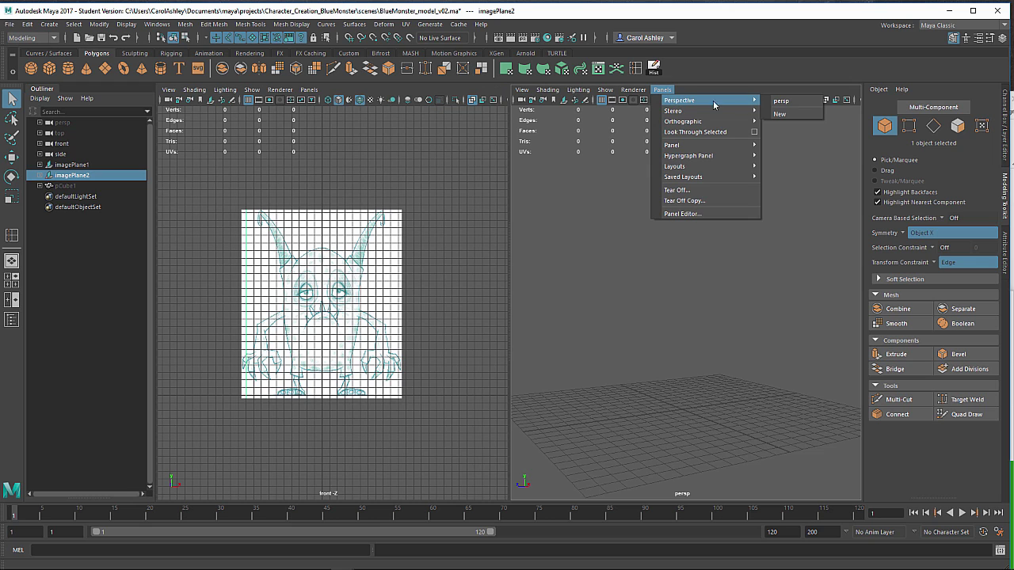
{"action": "left_click", "coordinate": [781, 100]}
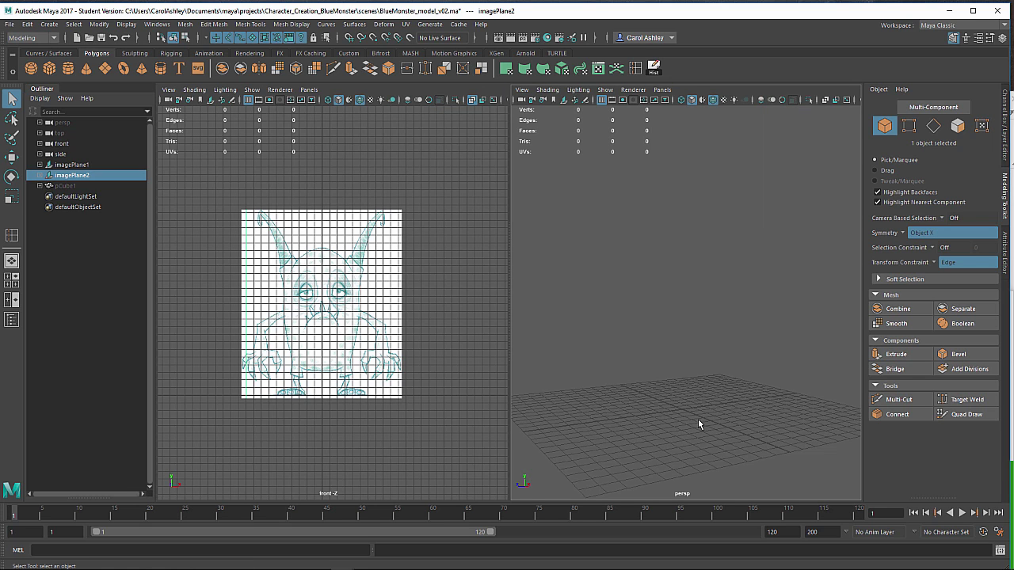
{"action": "mouse_move", "coordinate": [698, 419]}
{"action": "left_mouse_down", "text": "alt"}
{"action": "mouse_move", "coordinate": [682, 423]}
{"action": "mouse_move", "coordinate": [681, 413]}
{"action": "left_mouse_up", "text": "alt"}
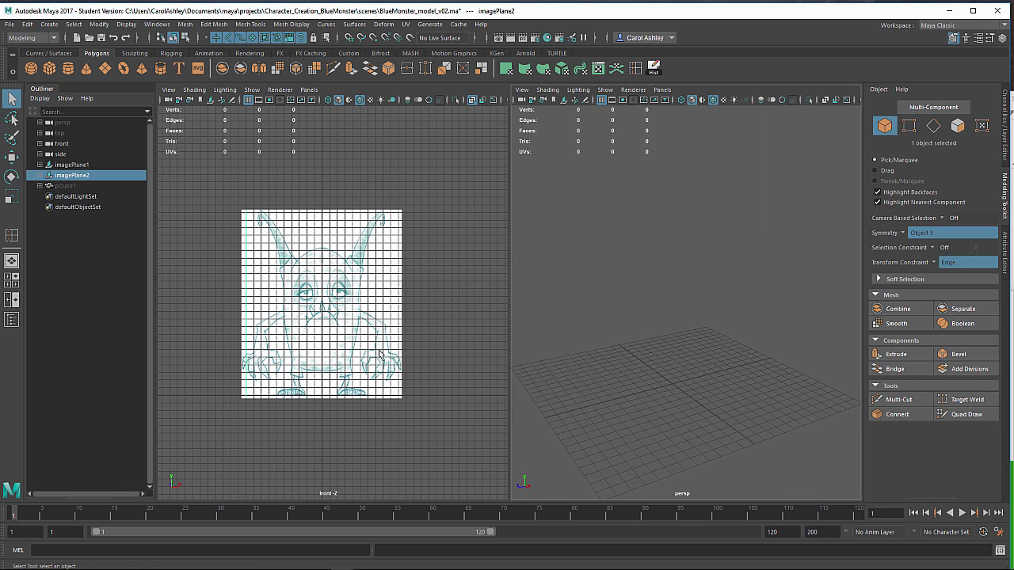
{"action": "scroll", "coordinate": [379, 354], "scroll_direction": "up", "scroll_amount": 5}
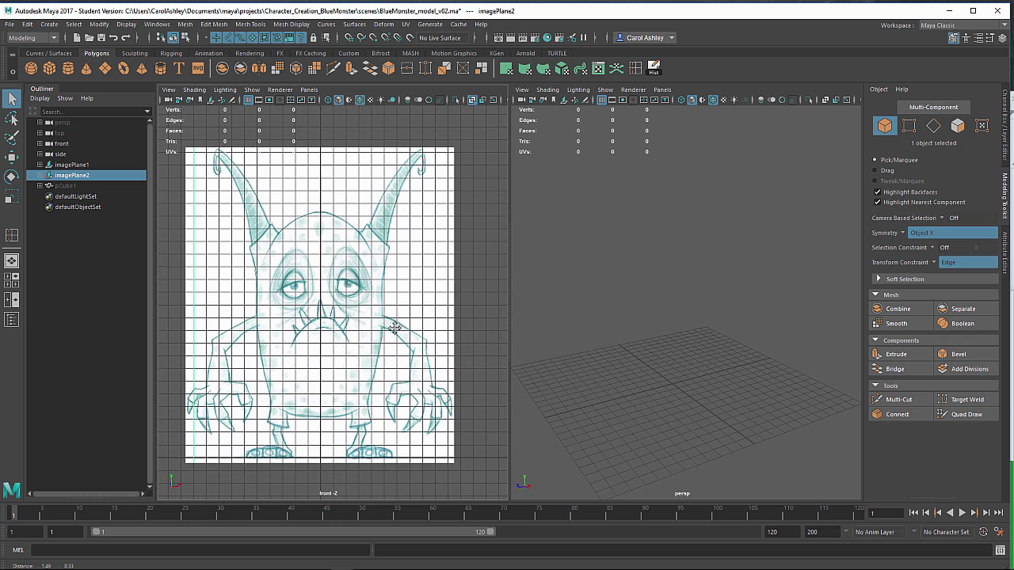
{"action": "middle_click_drag", "start_coordinate": [395, 328], "coordinate": [382, 358], "text": "alt"}
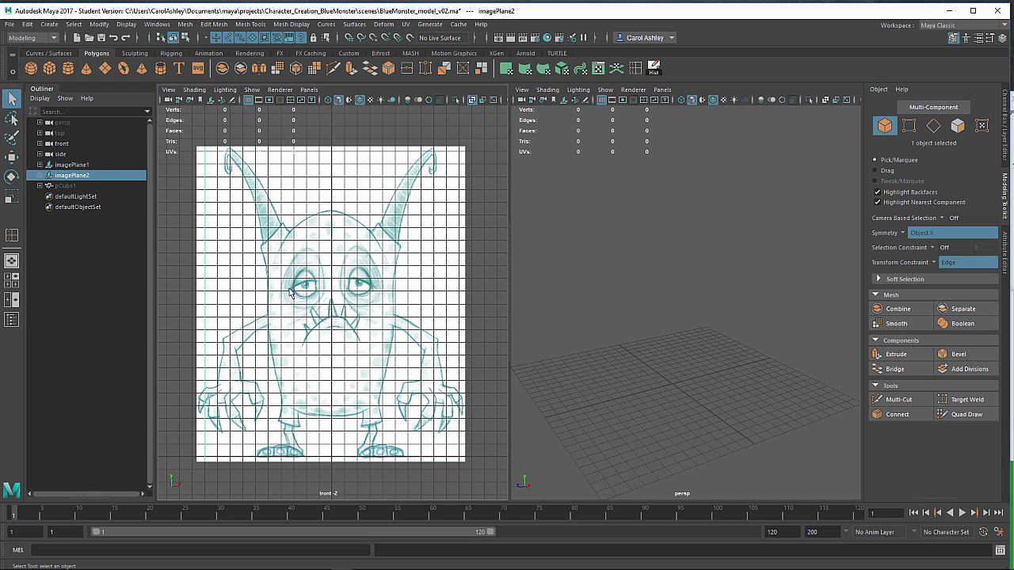
Create a polygon sphere over the monster's body and scale it to about 4.86 in X and Z and 8.15 in Y.
{"action": "left_click", "coordinate": [32, 68]}
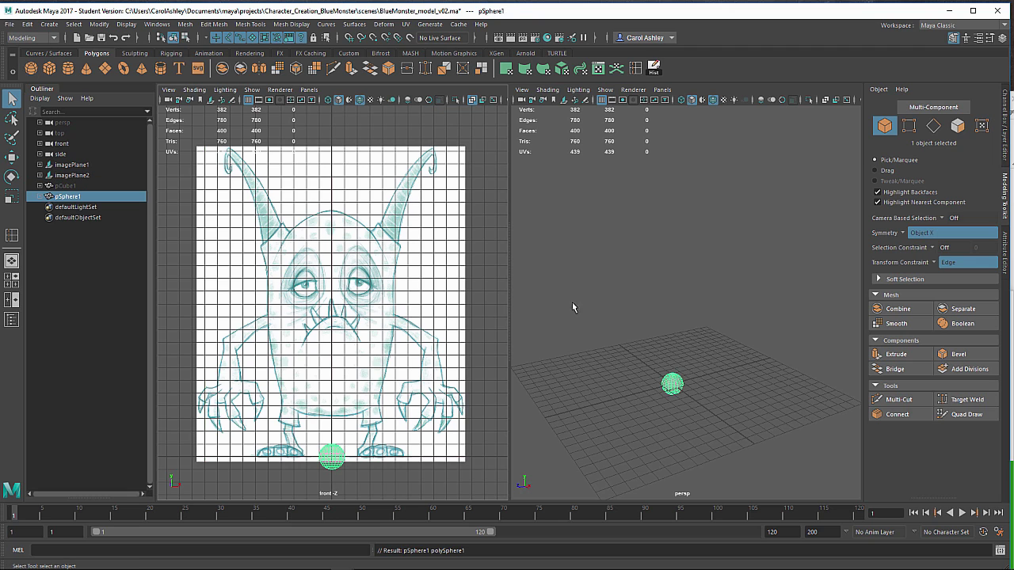
{"action": "key", "text": "e"}
{"action": "key", "text": "w"}
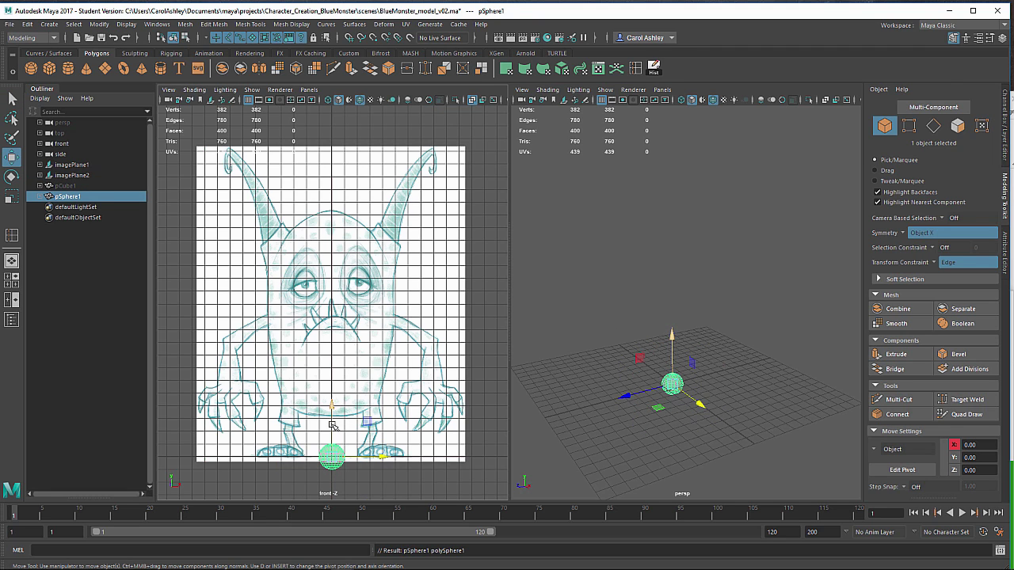
{"action": "left_click_drag", "start_coordinate": [332, 421], "coordinate": [332, 277]}
{"action": "key", "text": "r"}
{"action": "left_click_drag", "start_coordinate": [332, 314], "coordinate": [420, 319]}
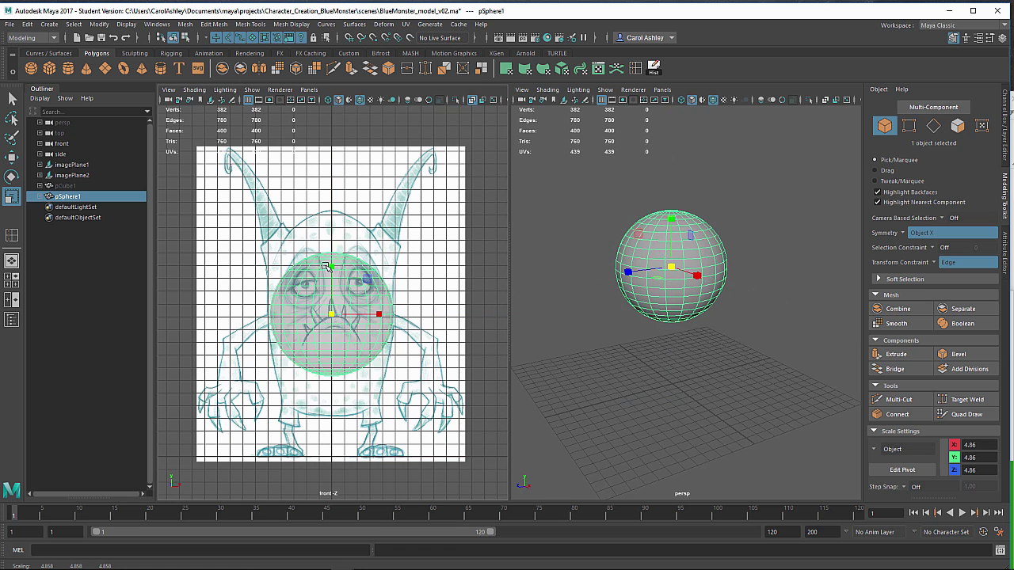
{"action": "left_click_drag", "start_coordinate": [331, 269], "coordinate": [333, 231]}
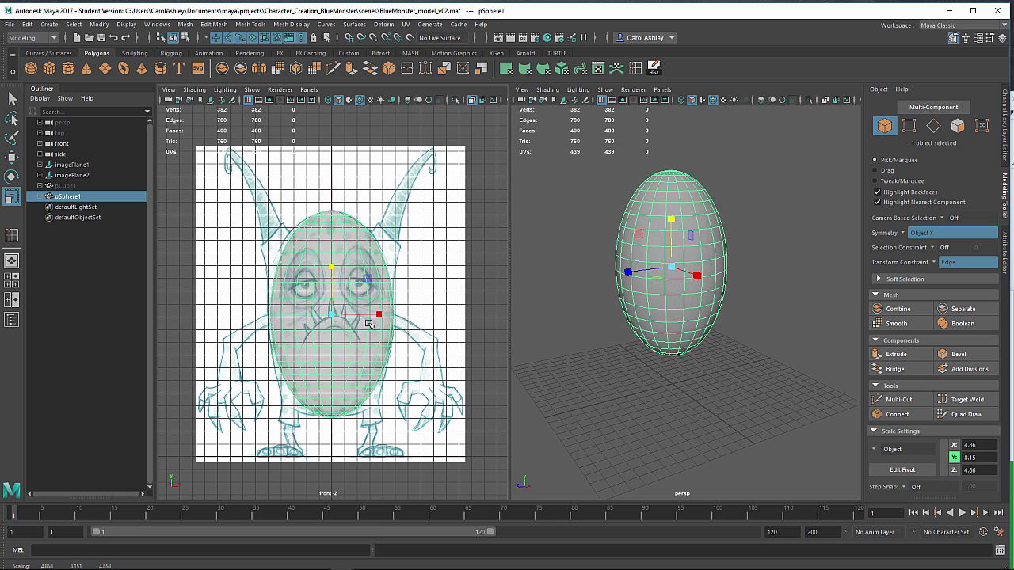
Examine the stretched sphere's edge flow in the perspective view, especially where edges converge at the upper and lower poles.
{"action": "left_click_drag", "start_coordinate": [607, 343], "coordinate": [646, 467], "text": "alt"}
{"action": "scroll", "coordinate": [721, 392], "scroll_direction": "up", "scroll_amount": 3}
{"action": "left_click_drag", "start_coordinate": [673, 323], "coordinate": [687, 360], "text": "alt"}
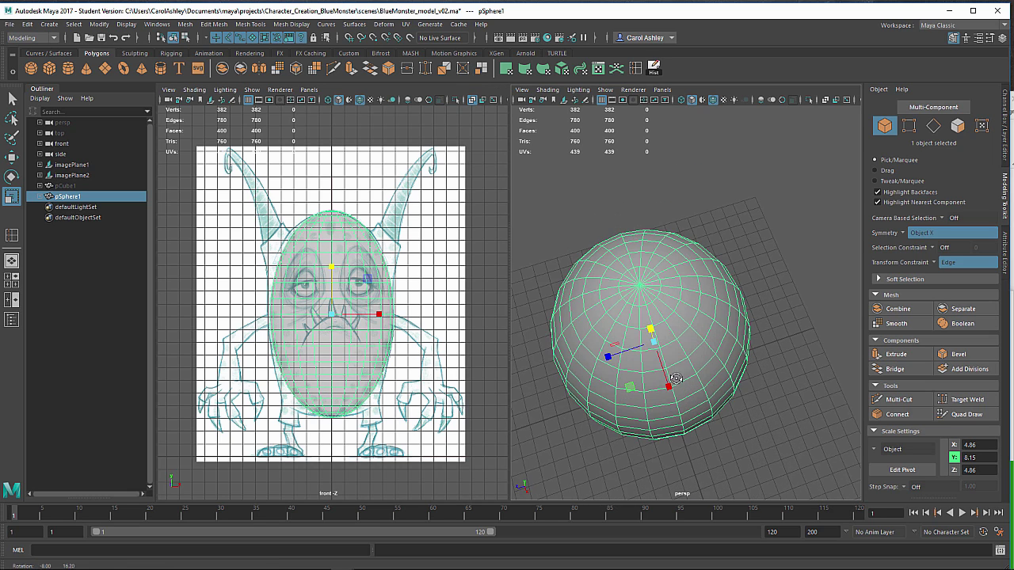
{"action": "scroll", "coordinate": [744, 349], "scroll_direction": "up", "scroll_amount": 1}
{"action": "middle_click_drag", "start_coordinate": [745, 349], "coordinate": [789, 362], "text": "alt"}
{"action": "scroll", "coordinate": [657, 299], "scroll_direction": "up", "scroll_amount": 2}
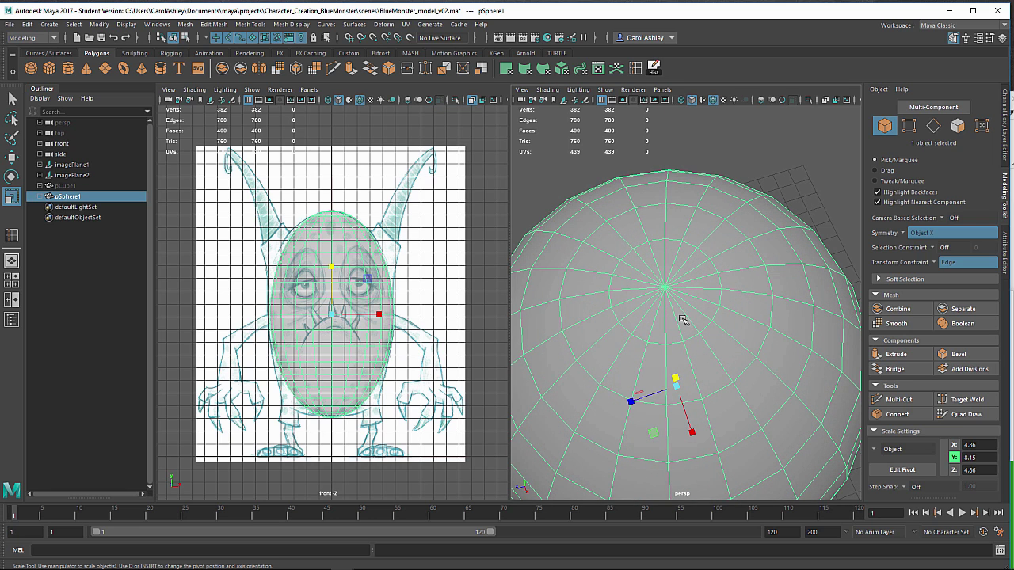
{"action": "right_click_drag", "start_coordinate": [742, 367], "coordinate": [649, 467], "text": "alt"}
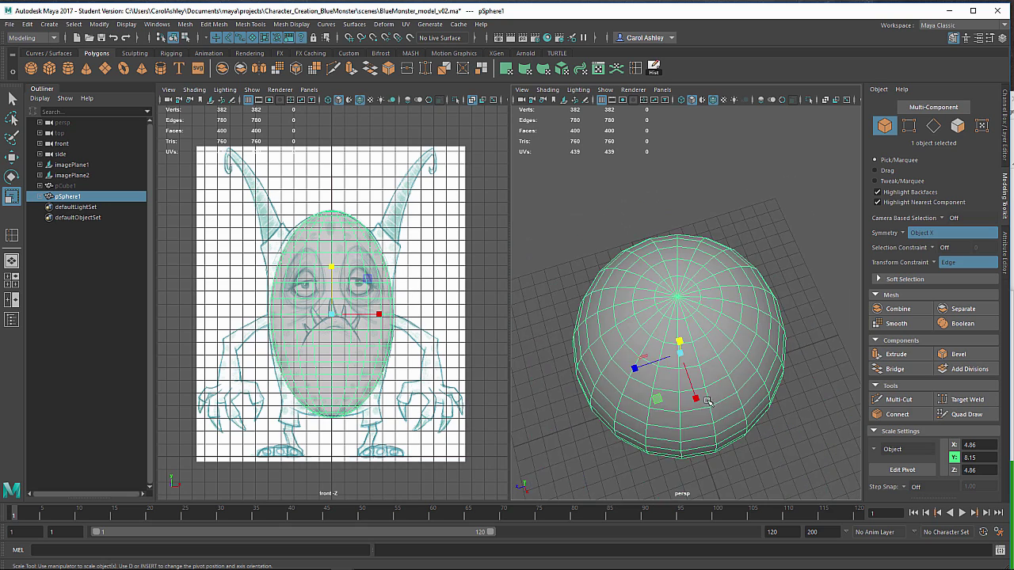
{"action": "left_click_drag", "start_coordinate": [646, 474], "coordinate": [688, 409], "text": "alt"}
{"action": "middle_click_drag", "start_coordinate": [688, 410], "coordinate": [670, 361], "text": "alt"}
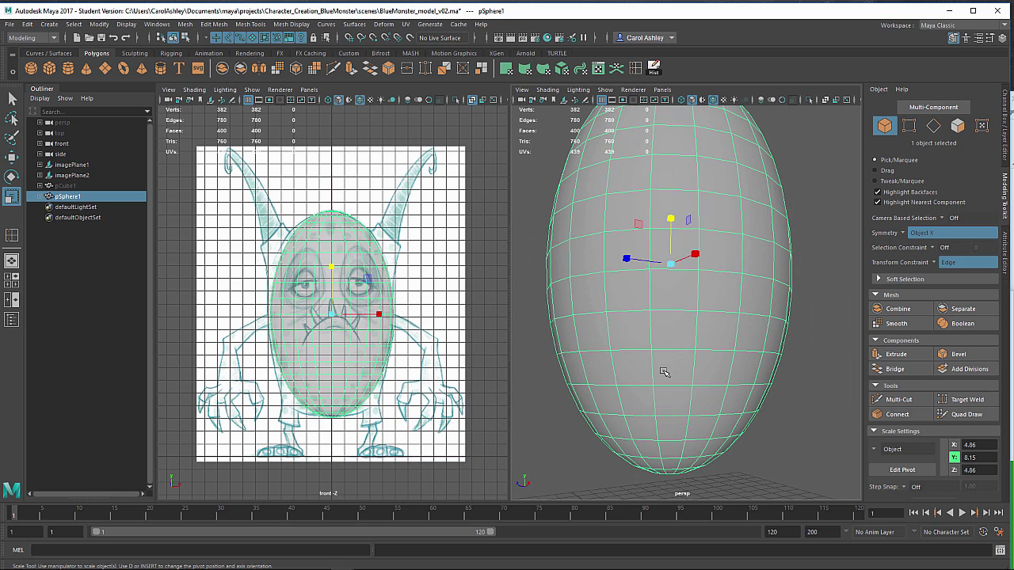
{"action": "left_click_drag", "start_coordinate": [643, 387], "coordinate": [705, 376], "text": "alt"}
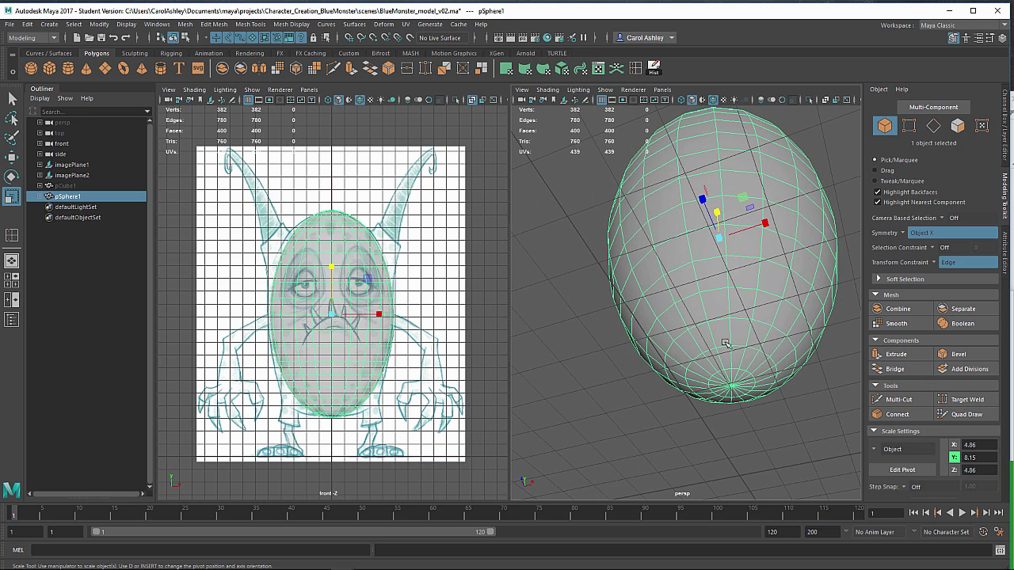
{"action": "left_click_drag", "start_coordinate": [719, 323], "coordinate": [735, 304], "text": "alt"}
{"action": "middle_click_drag", "start_coordinate": [735, 304], "coordinate": [706, 400], "text": "alt"}
{"action": "left_click_drag", "start_coordinate": [707, 402], "coordinate": [654, 308], "text": "alt"}
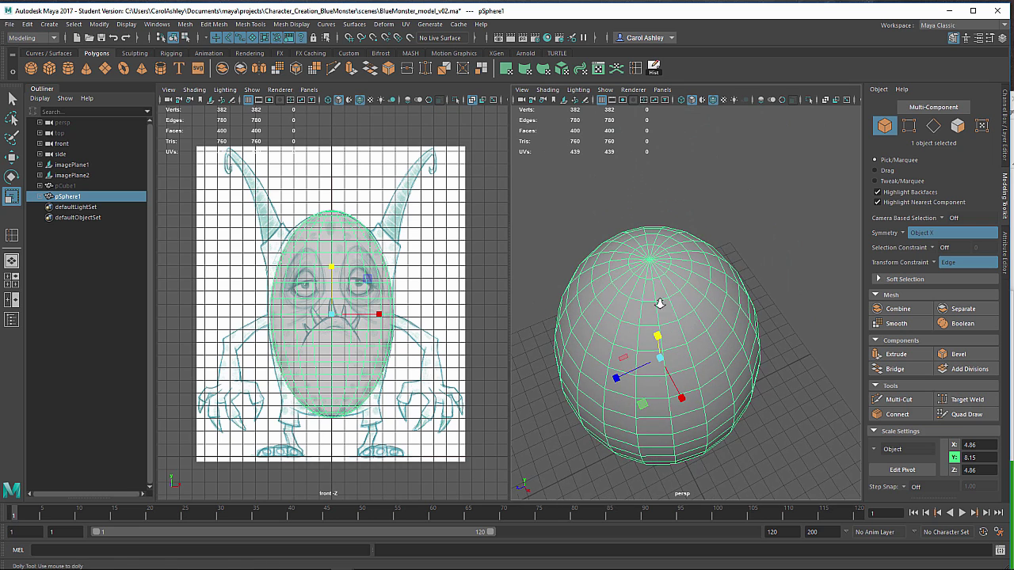
{"action": "right_click_drag", "start_coordinate": [659, 306], "coordinate": [673, 306], "text": "alt"}
{"action": "middle_click_drag", "start_coordinate": [669, 305], "coordinate": [697, 307], "text": "alt"}
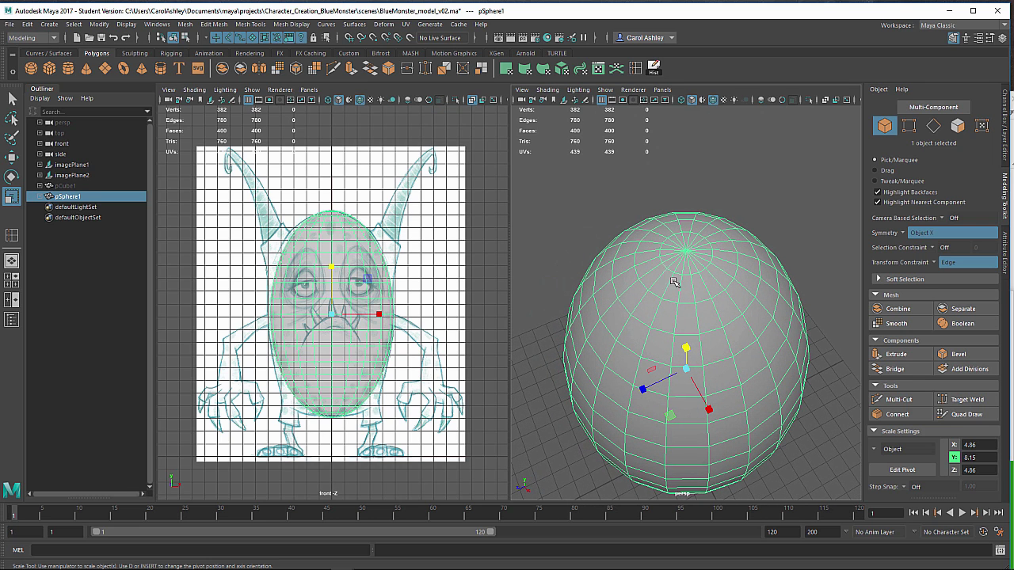
{"action": "left_click_drag", "start_coordinate": [651, 319], "coordinate": [665, 282], "text": "alt"}
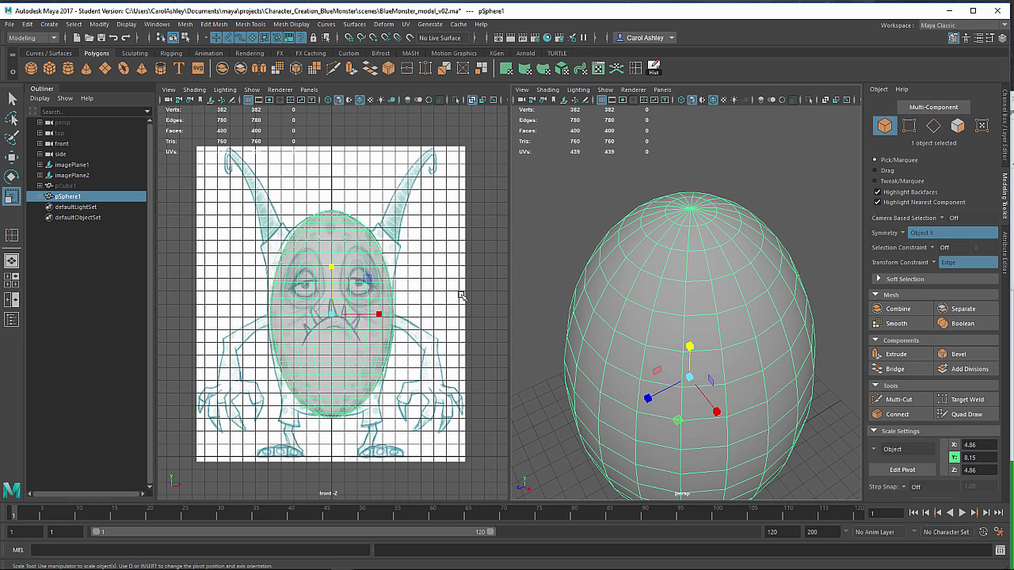
{"action": "middle_click_drag", "start_coordinate": [742, 314], "coordinate": [704, 295], "text": "alt"}
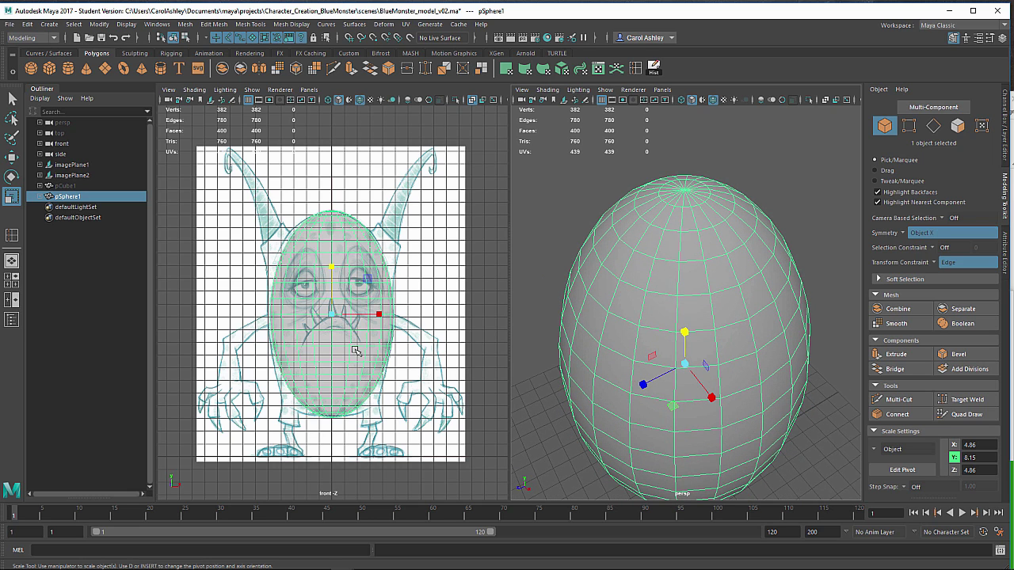
{"action": "left_click_drag", "start_coordinate": [608, 338], "coordinate": [632, 323], "text": "alt"}
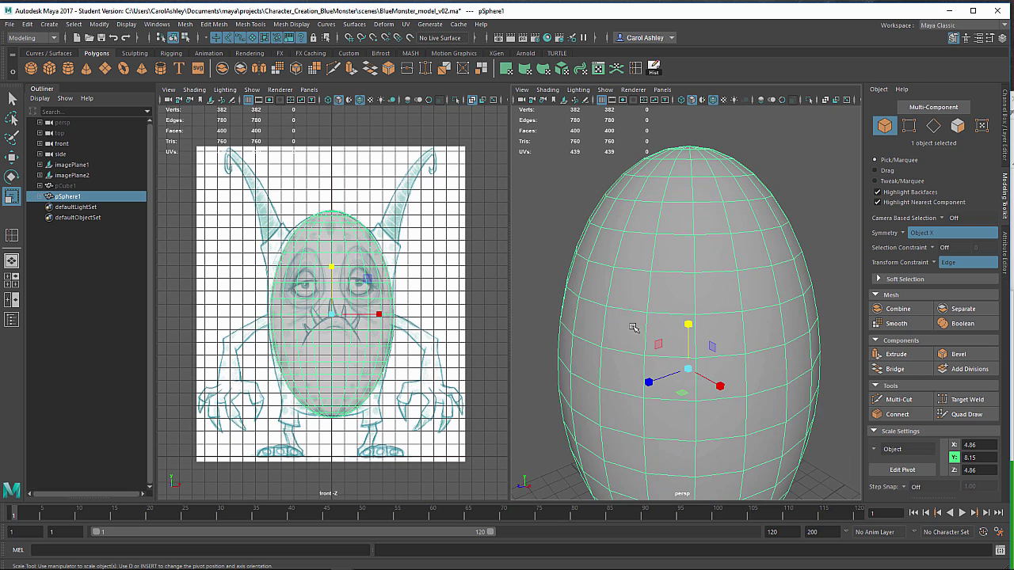
{"action": "middle_click_drag", "start_coordinate": [640, 314], "coordinate": [639, 284], "text": "alt"}
{"action": "scroll", "coordinate": [632, 298], "scroll_direction": "down", "scroll_amount": 3}
{"action": "left_click_drag", "start_coordinate": [714, 327], "coordinate": [689, 276], "text": "alt"}
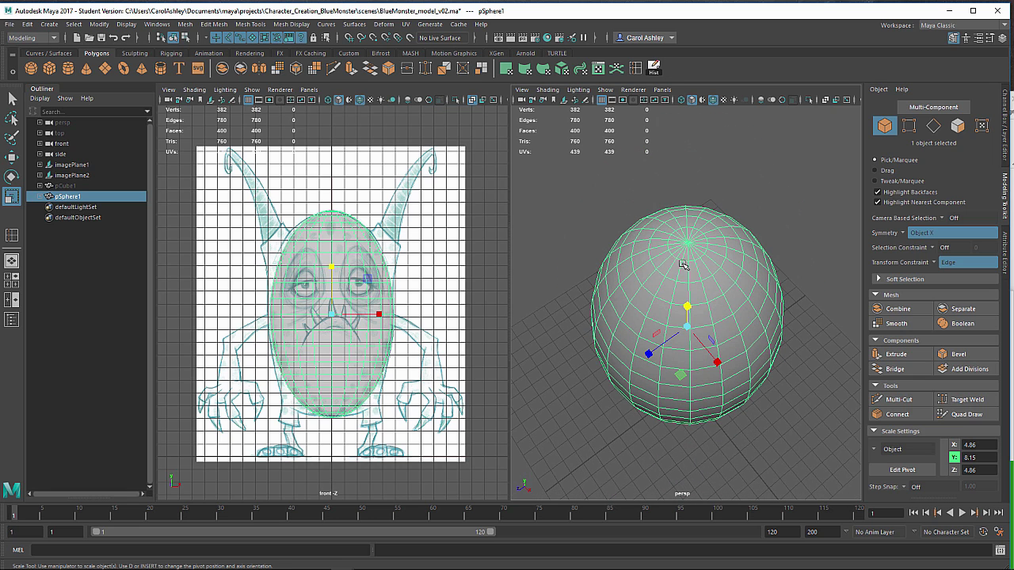
{"action": "scroll", "coordinate": [674, 269], "scroll_direction": "up", "scroll_amount": 4}
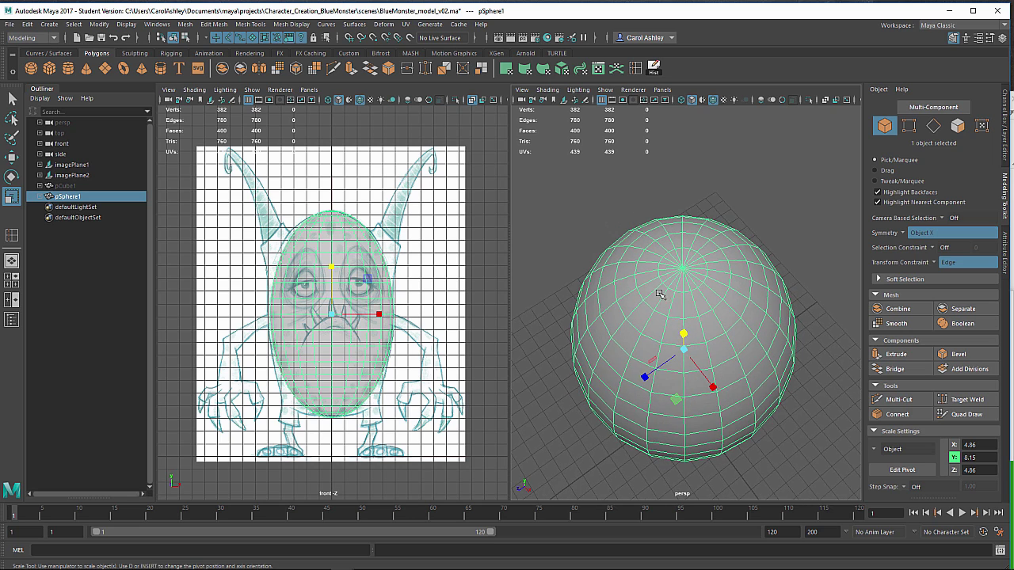
{"action": "scroll", "coordinate": [674, 258], "scroll_direction": "up", "scroll_amount": 3}
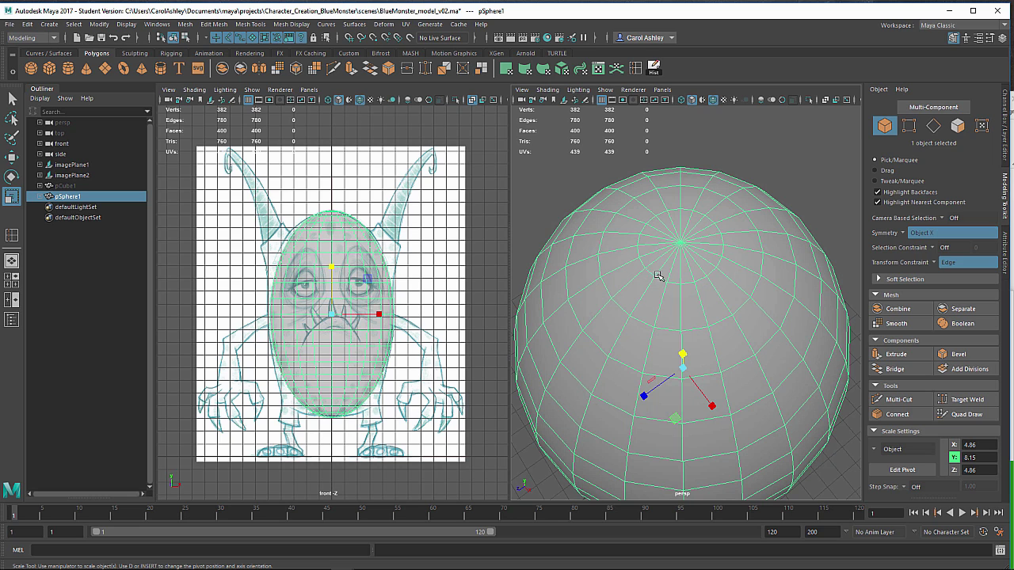
{"action": "scroll", "coordinate": [674, 293], "scroll_direction": "down", "scroll_amount": 5}
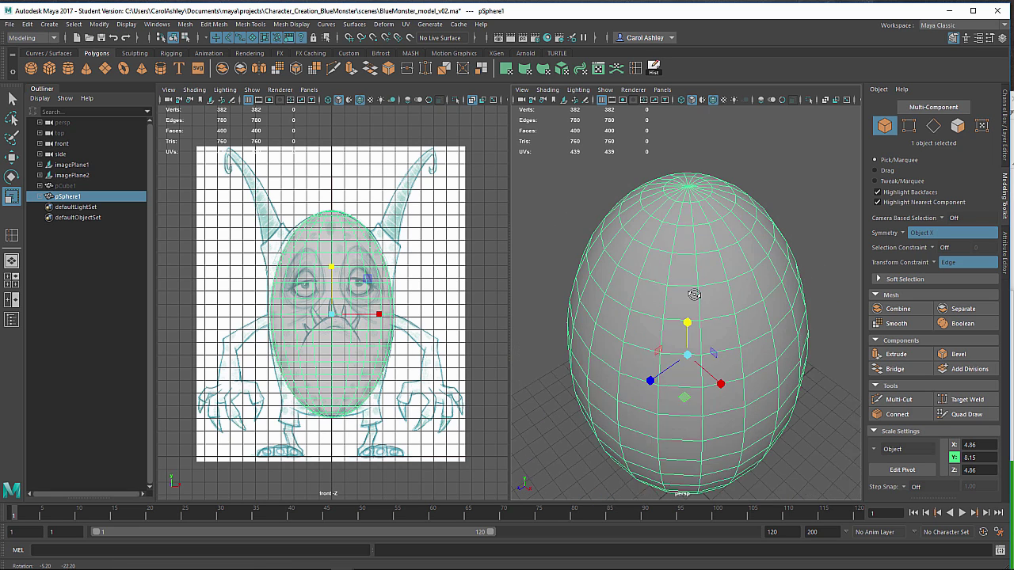
Delete the stretched sphere from the scene.
{"action": "key", "text": "Delete"}
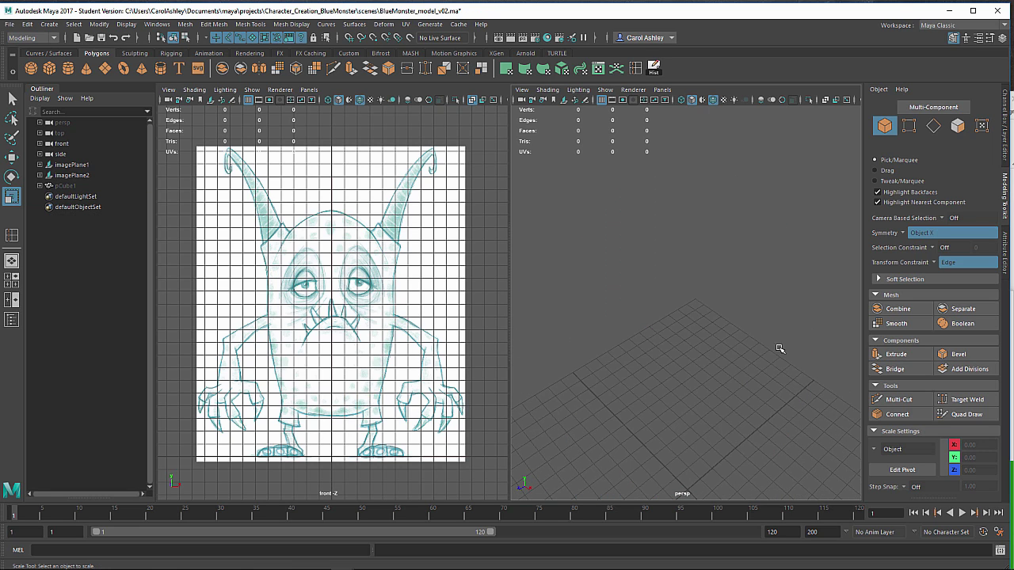
{"action": "scroll", "coordinate": [715, 335], "scroll_direction": "up", "scroll_amount": 3}
{"action": "left_click_drag", "start_coordinate": [653, 373], "coordinate": [667, 305], "text": "alt"}
Create a polygon cube and raise it to the middle of the monster's body, at about 10.81 in Y.
{"action": "left_click", "coordinate": [49, 69]}
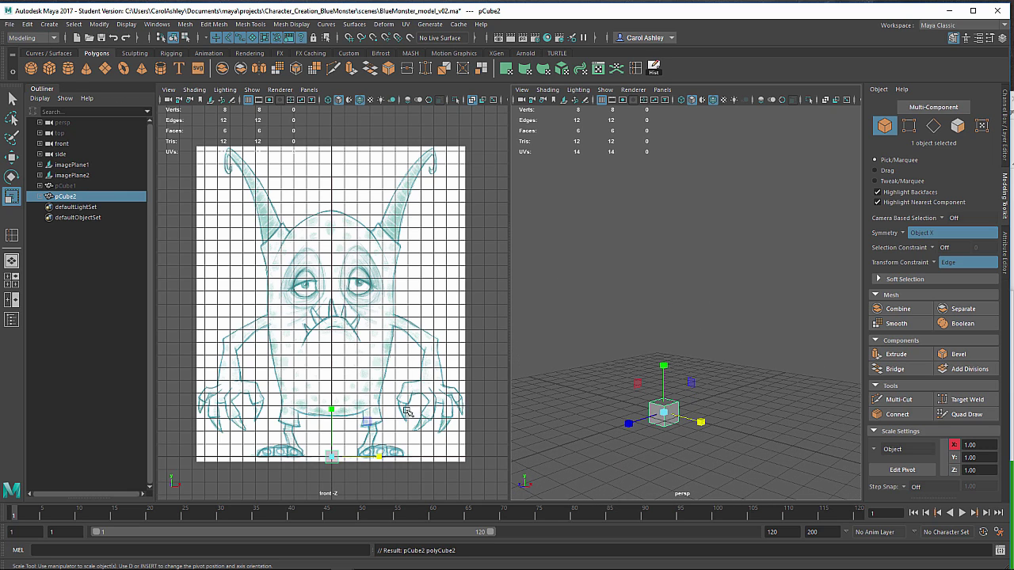
{"action": "key", "text": "e"}
{"action": "key", "text": "w"}
{"action": "left_click_drag", "start_coordinate": [332, 400], "coordinate": [335, 280]}
{"action": "right_click_drag", "start_coordinate": [326, 370], "coordinate": [407, 375], "text": "alt"}
{"action": "middle_click_drag", "start_coordinate": [393, 368], "coordinate": [397, 369], "text": "alt"}
{"action": "left_click_drag", "start_coordinate": [338, 279], "coordinate": [338, 285]}
Scale the cube uniformly to about 7.03 and stretch its height to about 12.96 to roughly fill the monster's body.
{"action": "right_click_drag", "start_coordinate": [342, 323], "coordinate": [345, 342], "text": "alt"}
{"action": "key", "text": "r"}
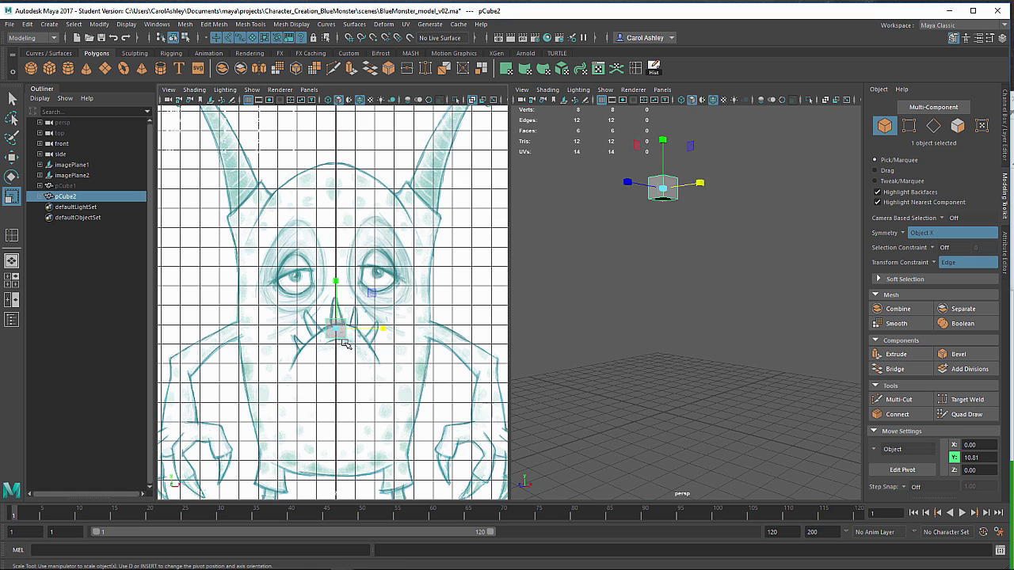
{"action": "left_click_drag", "start_coordinate": [335, 329], "coordinate": [404, 330]}
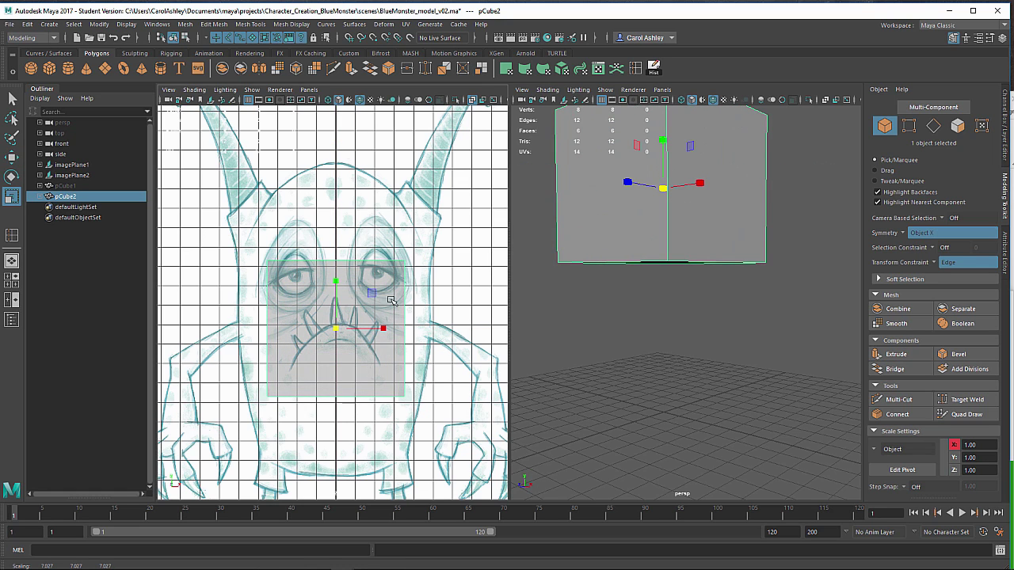
{"action": "left_click_drag", "start_coordinate": [336, 278], "coordinate": [342, 236]}
{"action": "scroll", "coordinate": [400, 317], "scroll_direction": "down", "scroll_amount": 2}
{"action": "scroll", "coordinate": [424, 340], "scroll_direction": "down", "scroll_amount": 2}
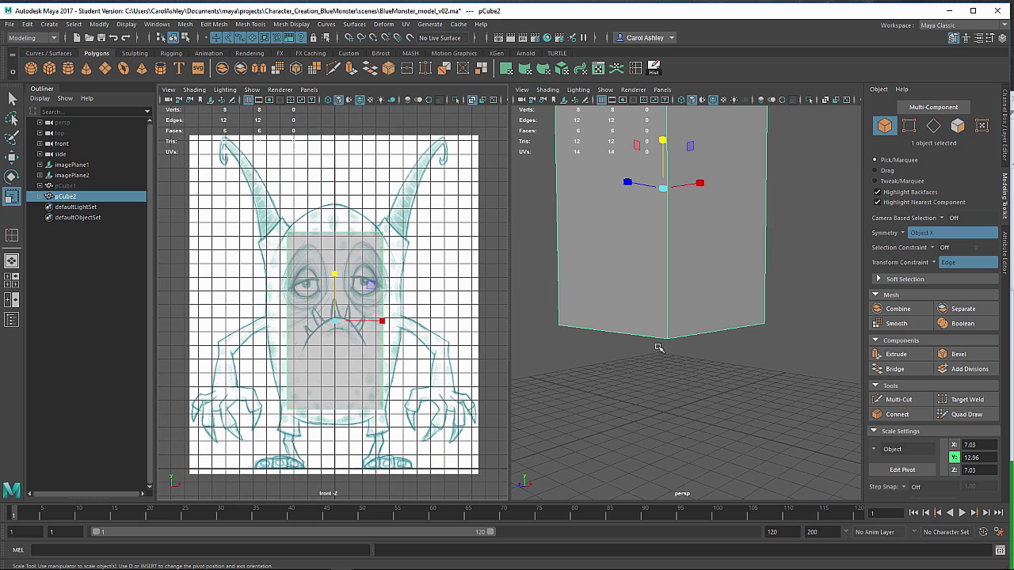
Show the cube's channel attributes and examine its shape from several angles, including from above.
{"action": "left_click_drag", "start_coordinate": [658, 347], "coordinate": [657, 415], "text": "alt"}
{"action": "left_click", "coordinate": [1006, 120]}
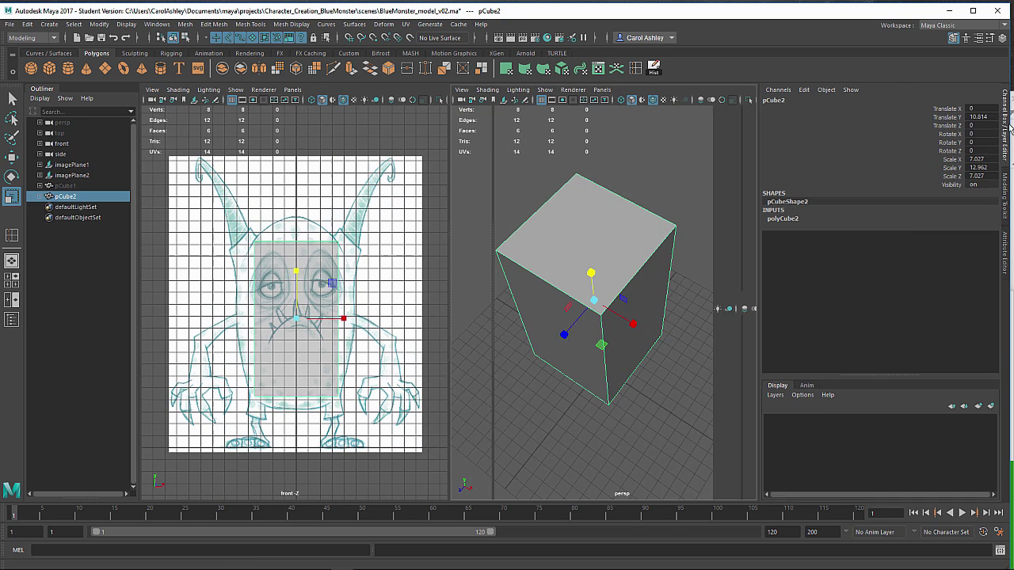
{"action": "left_click_drag", "start_coordinate": [589, 361], "coordinate": [591, 328], "text": "alt"}
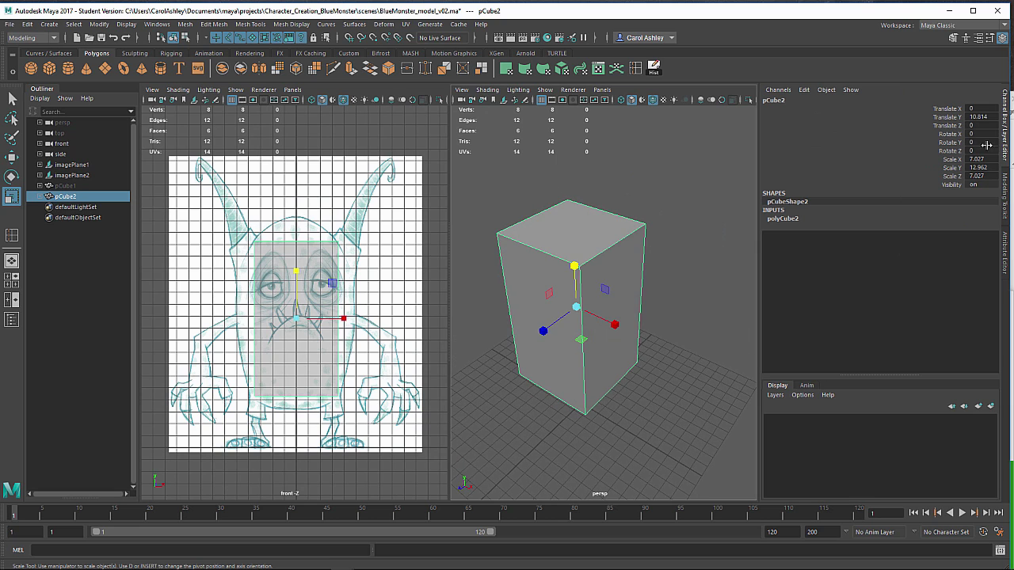
{"action": "left_click_drag", "start_coordinate": [583, 368], "coordinate": [595, 389], "text": "alt"}
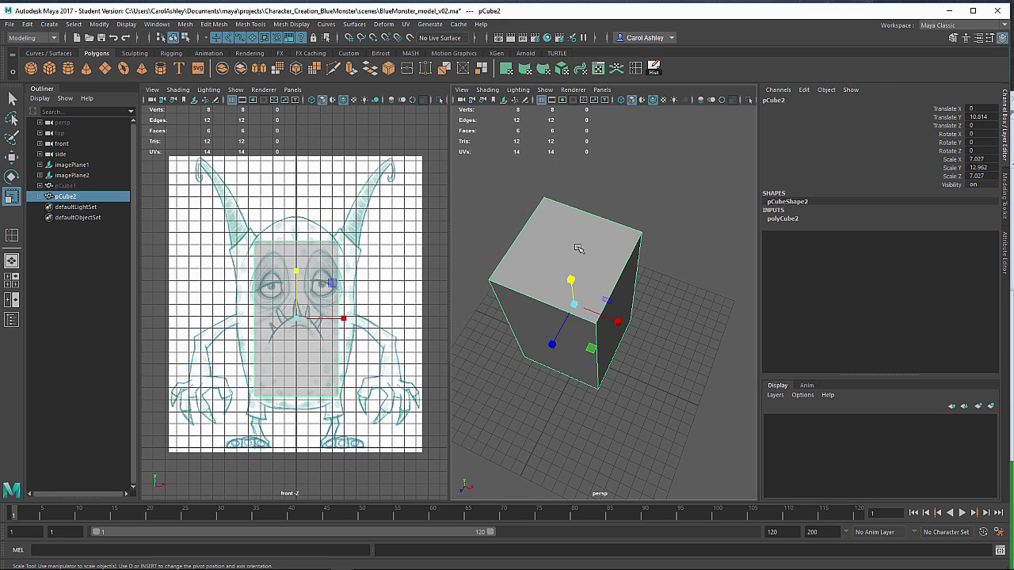
{"action": "left_click_drag", "start_coordinate": [593, 350], "coordinate": [613, 274], "text": "alt"}
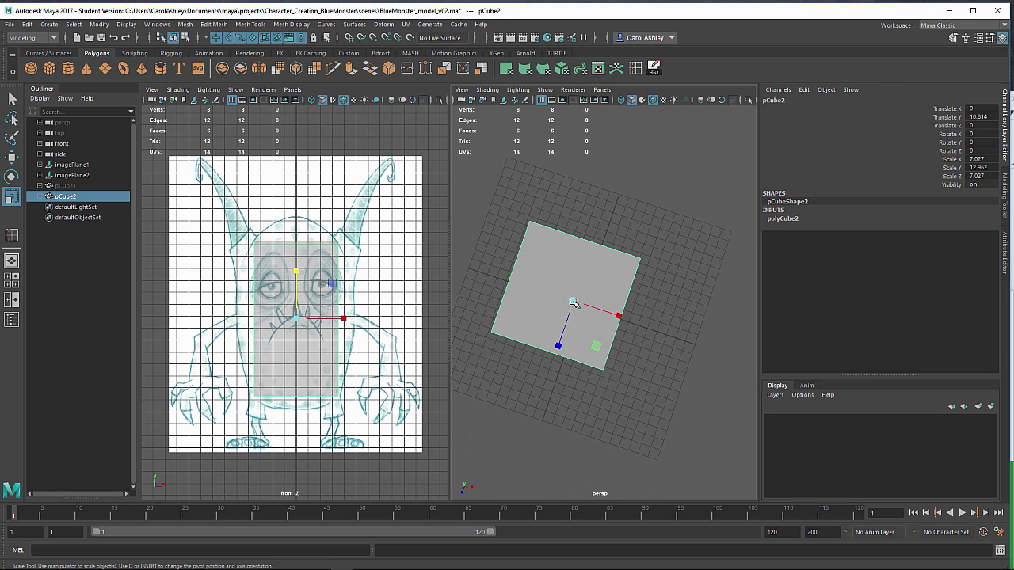
Subdivide the cube into 2 width, 3 height and 2 depth subdivisions.
{"action": "left_click_drag", "start_coordinate": [529, 321], "coordinate": [456, 275], "text": "alt"}
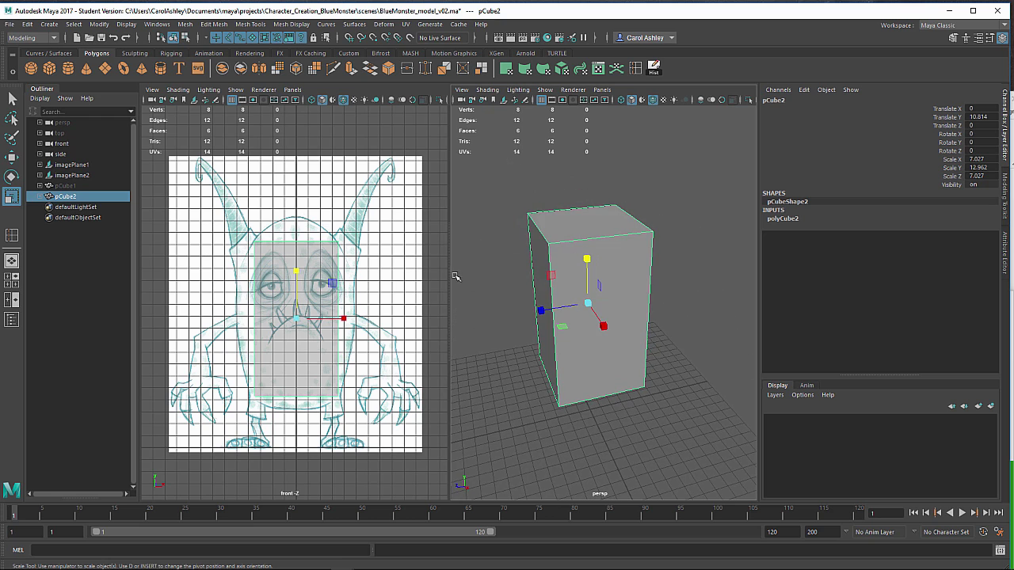
{"action": "left_click_drag", "start_coordinate": [567, 306], "coordinate": [575, 302], "text": "alt"}
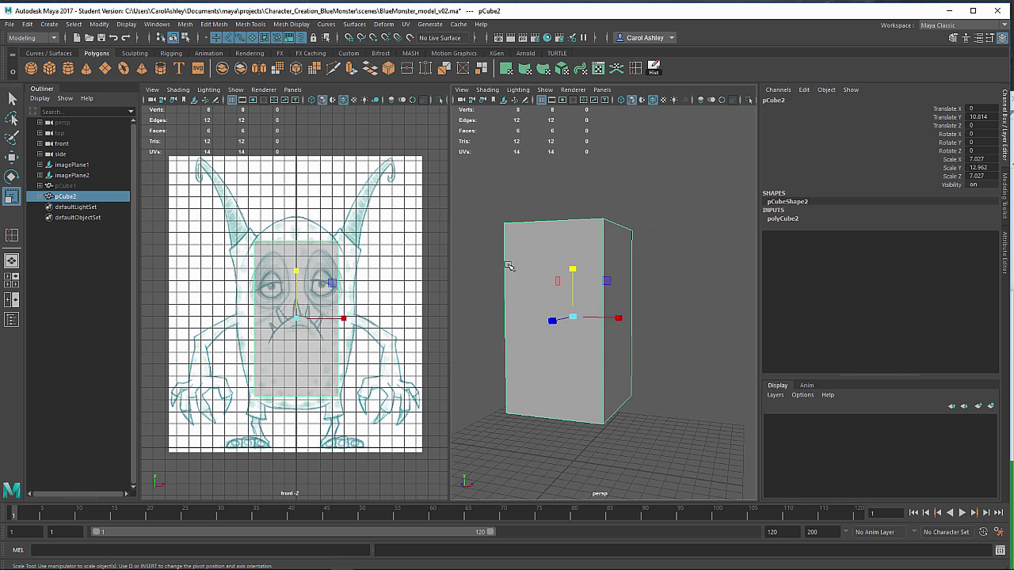
{"action": "left_click", "coordinate": [780, 223]}
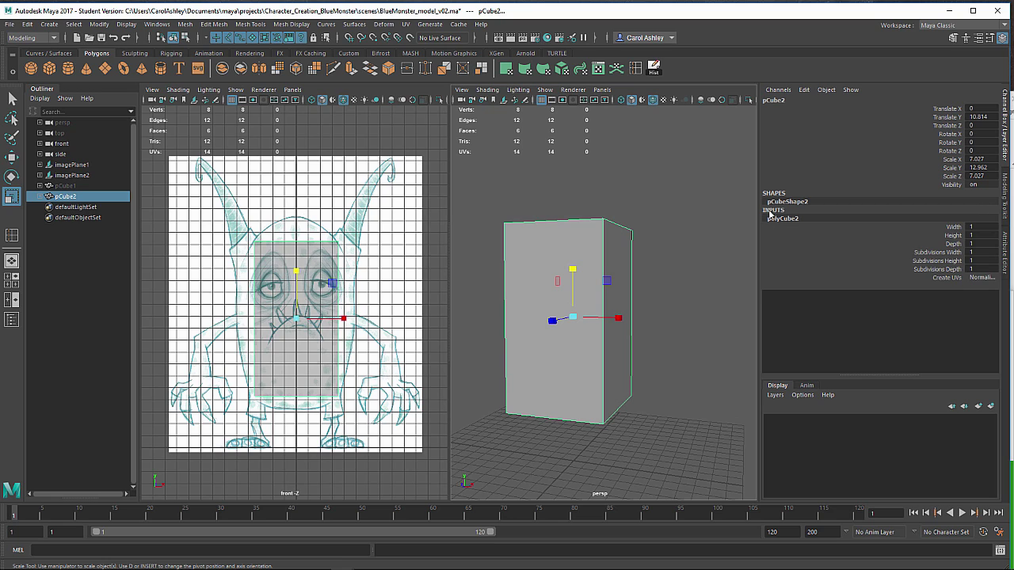
{"action": "double_click", "coordinate": [981, 251]}
{"action": "type", "text": "2"}
{"action": "key", "text": "Tab"}
{"action": "type", "text": "3"}
{"action": "key", "text": "Tab"}
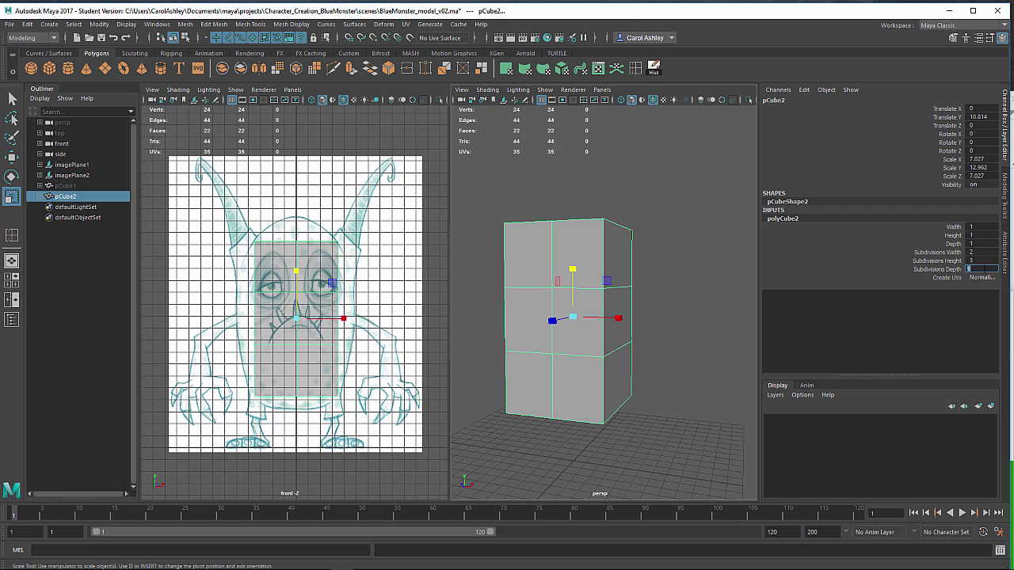
{"action": "key", "text": "Return"}
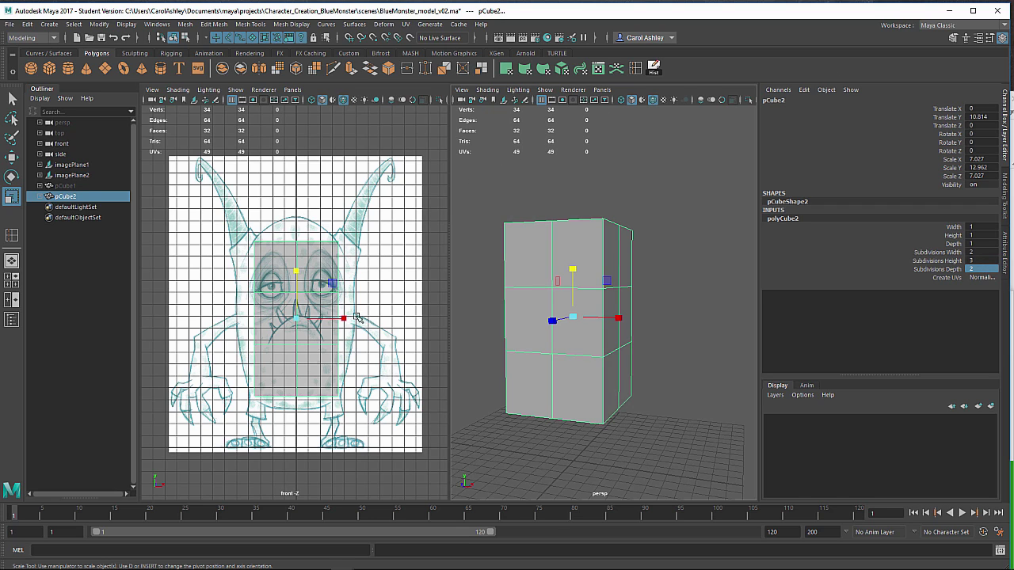
Widen the cube to about 7.74 in X and reduce its height to about 11.81 in Y.
{"action": "left_click_drag", "start_coordinate": [348, 318], "coordinate": [353, 319]}
{"action": "mouse_move", "coordinate": [594, 350]}
{"action": "left_mouse_down", "text": "alt"}
{"action": "mouse_move", "coordinate": [514, 343]}
{"action": "mouse_move", "coordinate": [608, 352]}
{"action": "left_mouse_up", "text": "alt"}
{"action": "scroll", "coordinate": [565, 340], "scroll_direction": "up", "scroll_amount": 4}
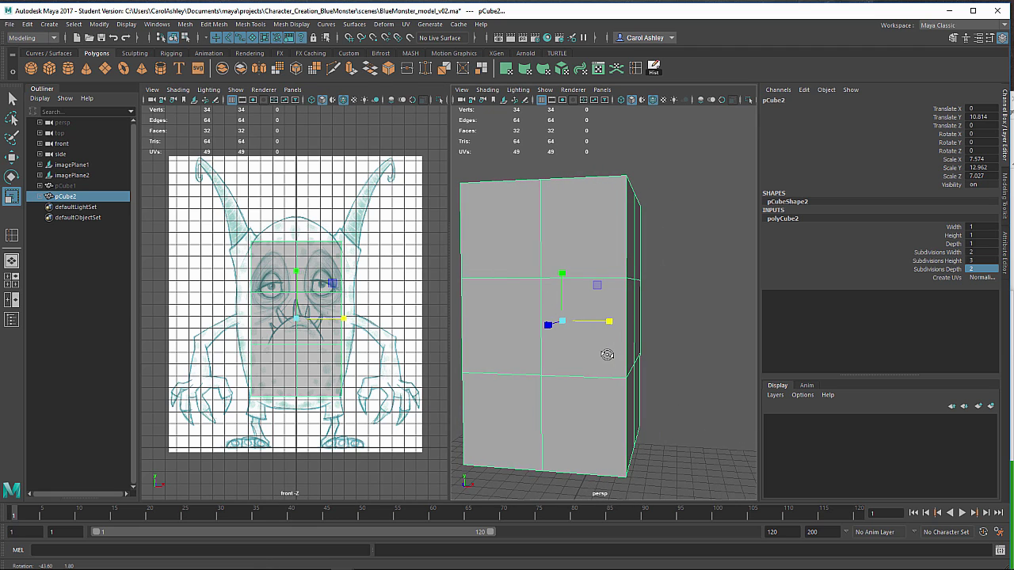
{"action": "mouse_move", "coordinate": [597, 248]}
{"action": "left_mouse_down", "text": "alt"}
{"action": "mouse_move", "coordinate": [610, 249]}
{"action": "mouse_move", "coordinate": [595, 242]}
{"action": "left_mouse_up", "text": "alt"}
{"action": "left_click_drag", "start_coordinate": [576, 327], "coordinate": [446, 367], "text": "alt"}
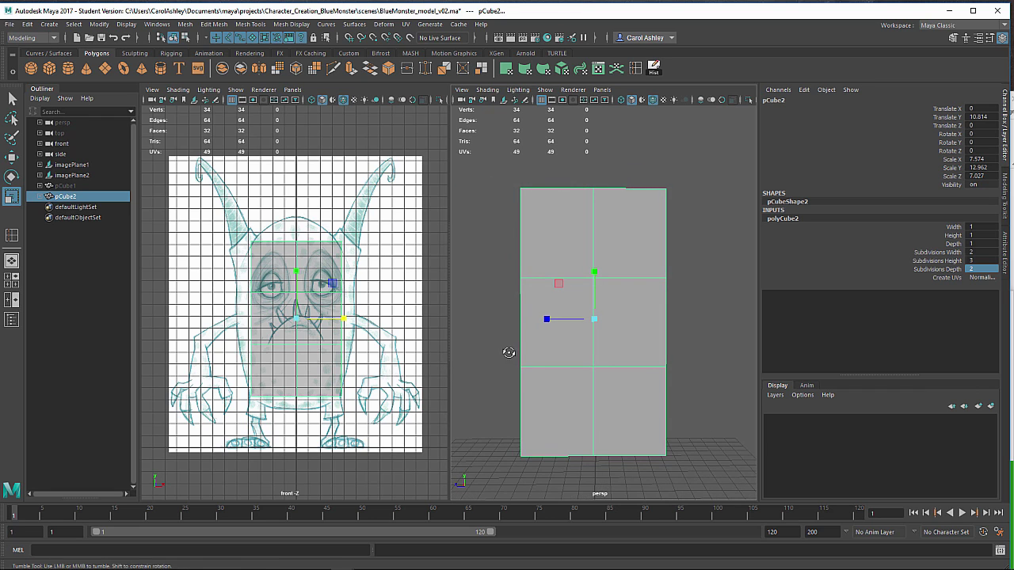
{"action": "left_click_drag", "start_coordinate": [513, 354], "coordinate": [549, 349], "text": "alt"}
{"action": "left_click", "coordinate": [596, 271]}
{"action": "left_click_drag", "start_coordinate": [595, 270], "coordinate": [595, 274]}
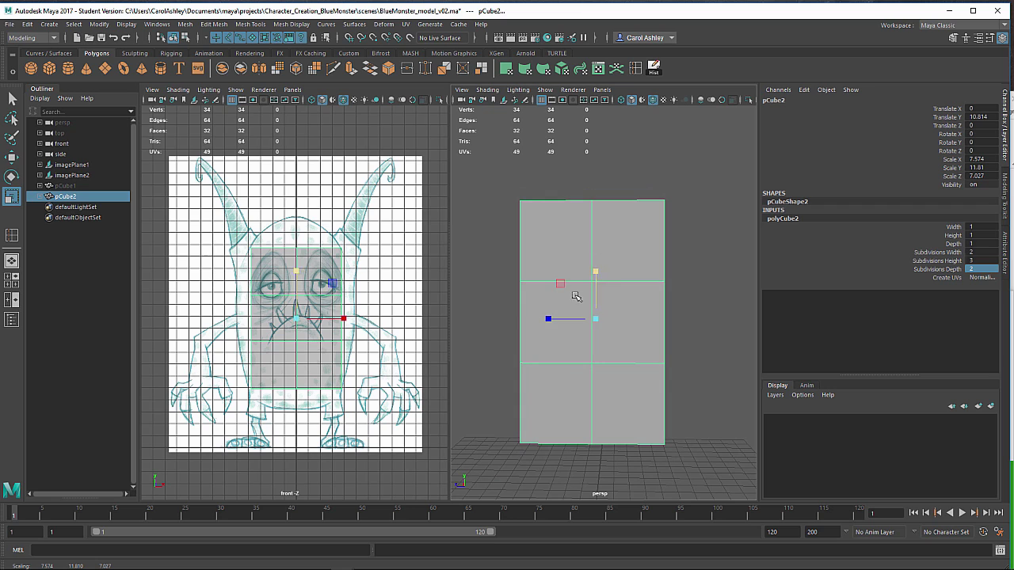
{"action": "left_click_drag", "start_coordinate": [346, 317], "coordinate": [351, 316]}
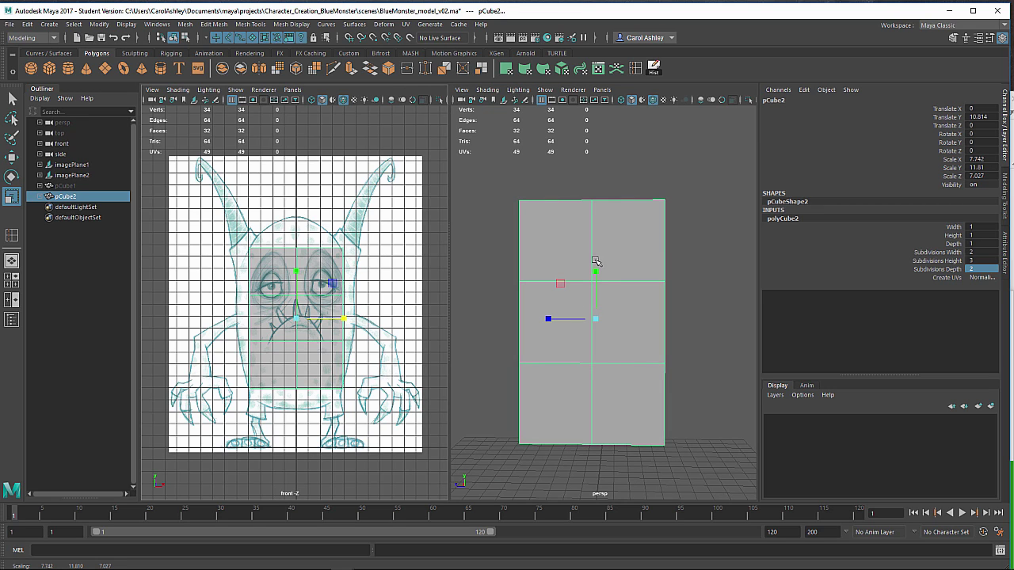
{"action": "left_click_drag", "start_coordinate": [596, 270], "coordinate": [598, 270]}
Preview the cube smoothed, examine its rounded shape from the side and above, and return to the unsmoothed display.
{"action": "left_click_drag", "start_coordinate": [547, 304], "coordinate": [602, 332], "text": "alt"}
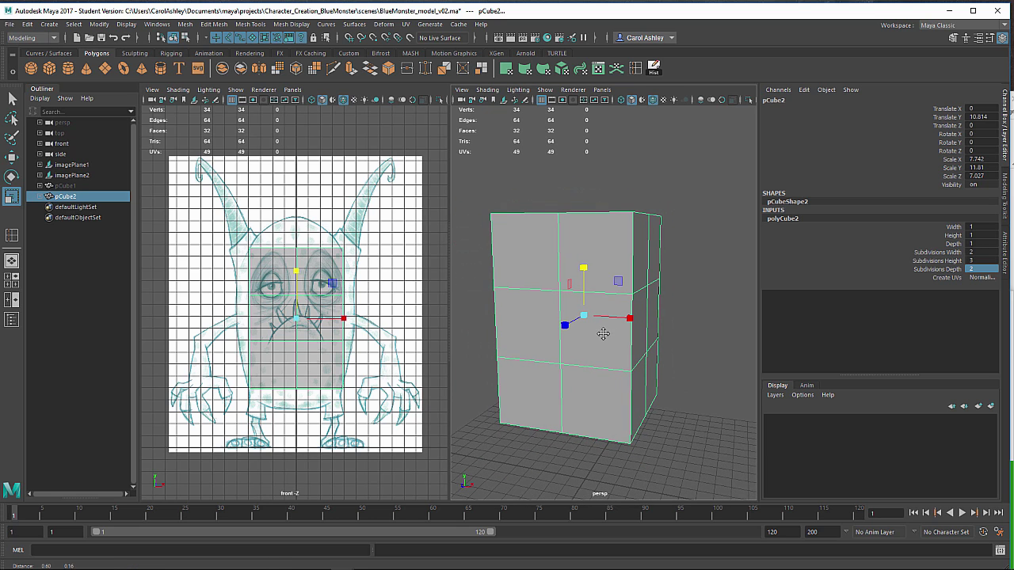
{"action": "left_click_drag", "start_coordinate": [550, 296], "coordinate": [582, 215], "text": "alt"}
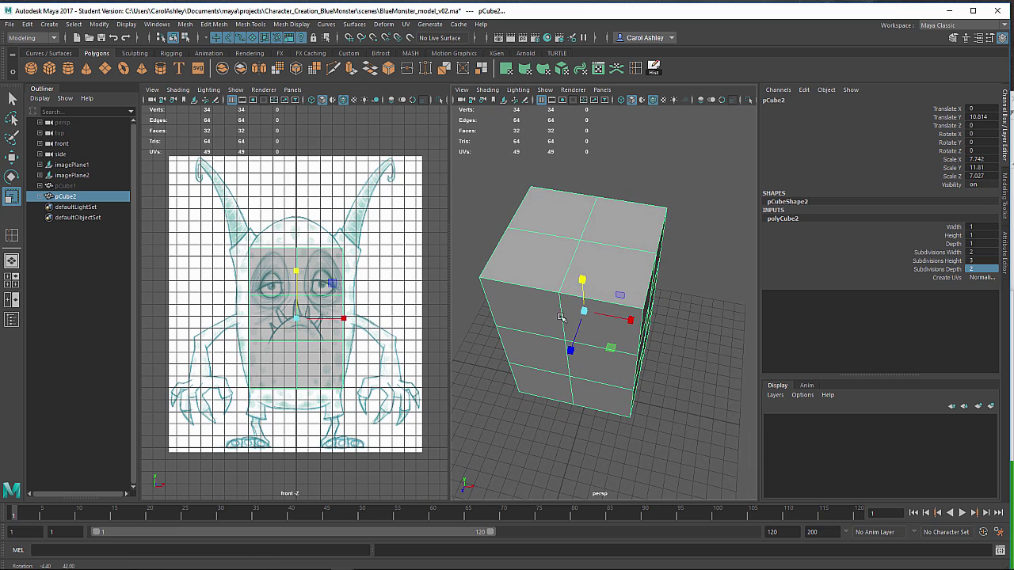
{"action": "left_click_drag", "start_coordinate": [549, 249], "coordinate": [603, 217], "text": "alt"}
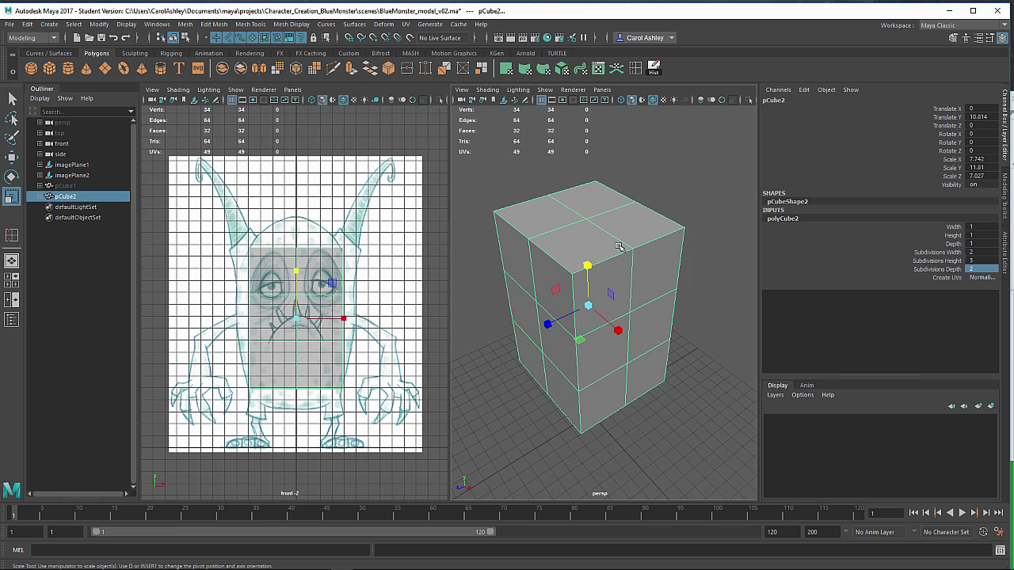
{"action": "key", "text": "3"}
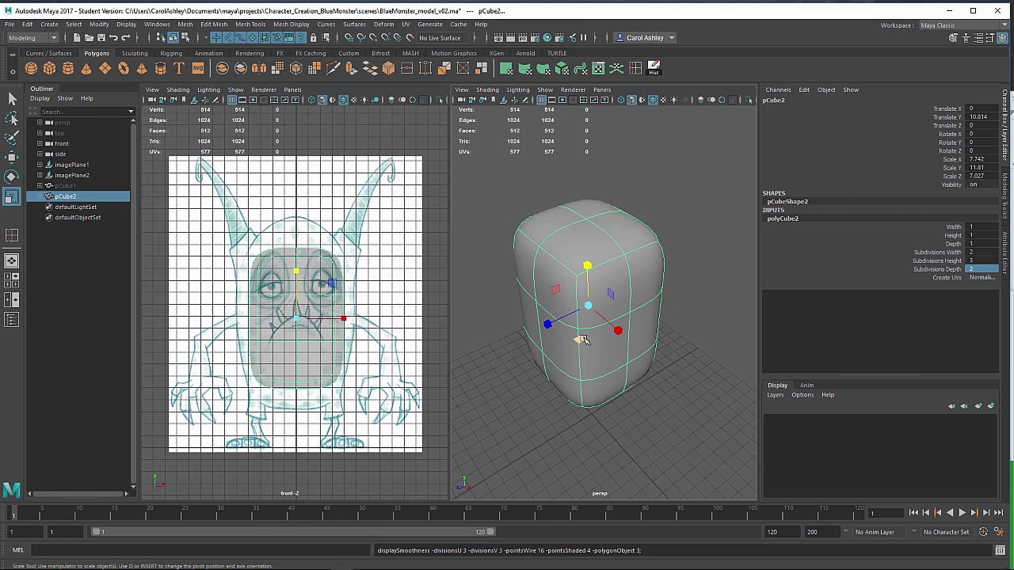
{"action": "left_click_drag", "start_coordinate": [582, 340], "coordinate": [637, 270], "text": "alt"}
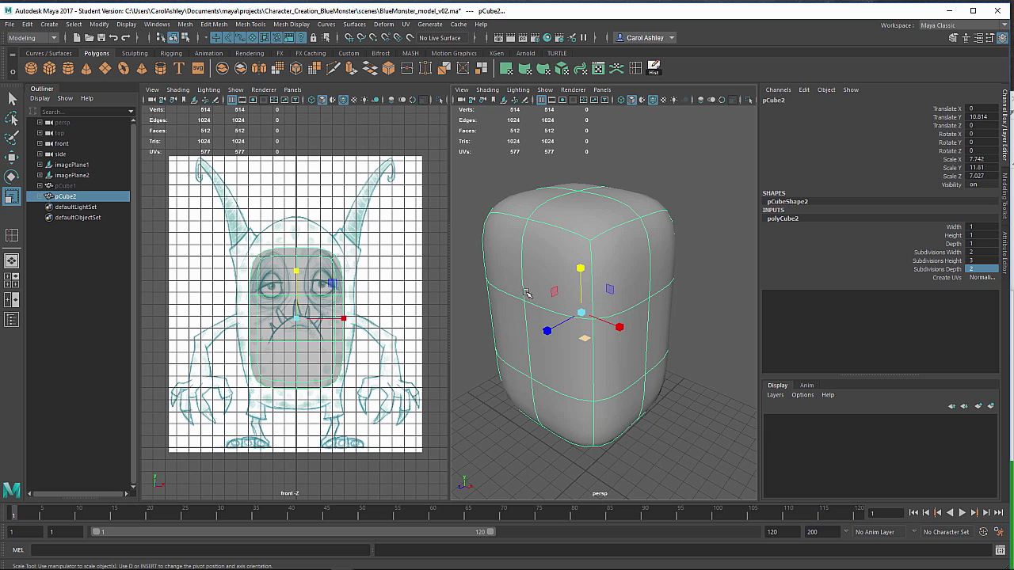
{"action": "left_click_drag", "start_coordinate": [531, 319], "coordinate": [567, 235], "text": "alt"}
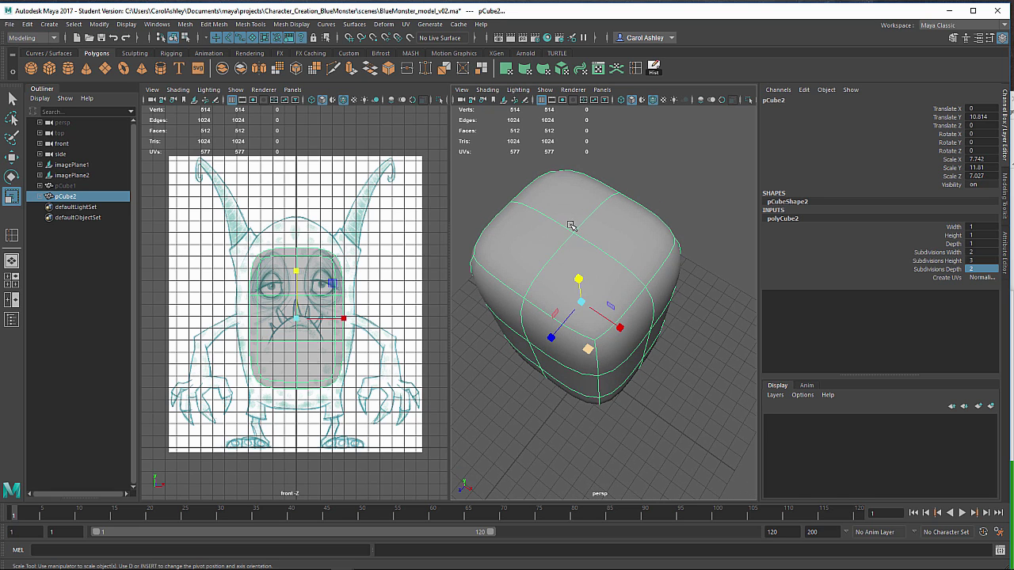
{"action": "left_click_drag", "start_coordinate": [567, 272], "coordinate": [585, 253], "text": "alt"}
{"action": "key", "text": "1"}
Select the edge loop running through the middle of the cube's depth and try to scale it in X and Y.
{"action": "right_click_drag", "start_coordinate": [627, 241], "coordinate": [628, 225]}
{"action": "left_click_drag", "start_coordinate": [628, 225], "coordinate": [643, 245], "text": "alt"}
{"action": "double_click", "coordinate": [643, 246]}
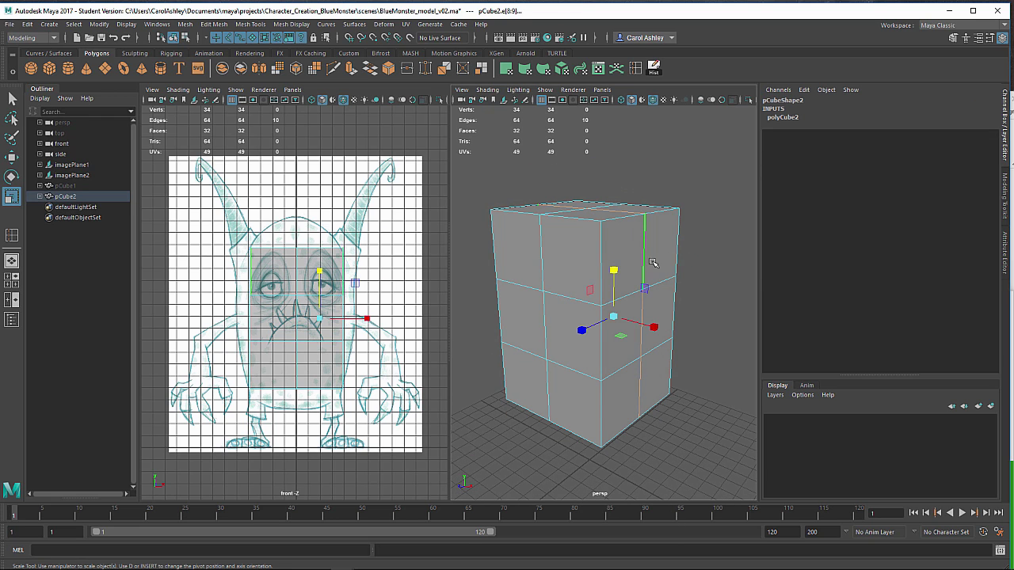
{"action": "left_click", "coordinate": [367, 319]}
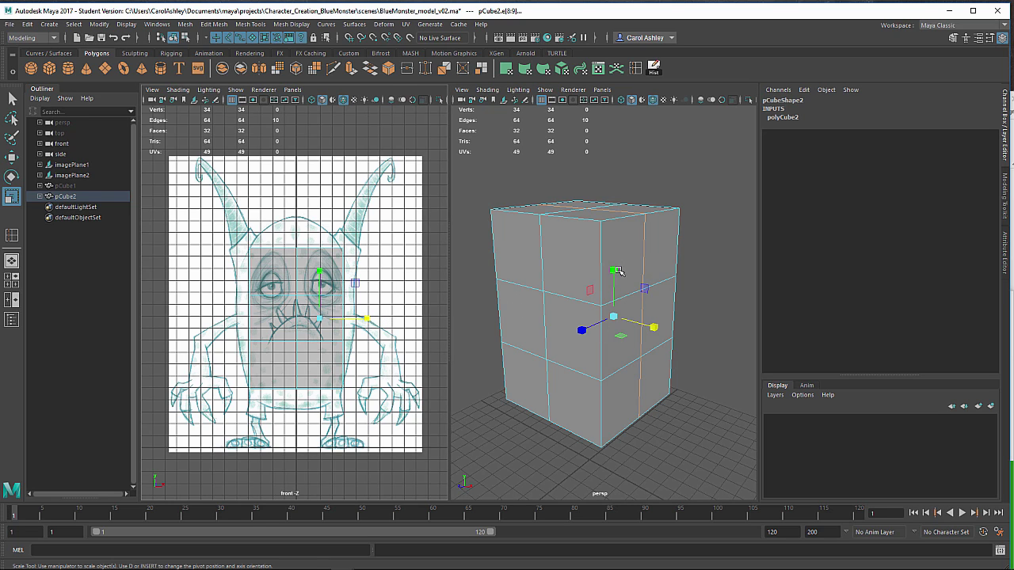
{"action": "left_click_drag", "start_coordinate": [616, 271], "coordinate": [616, 261]}
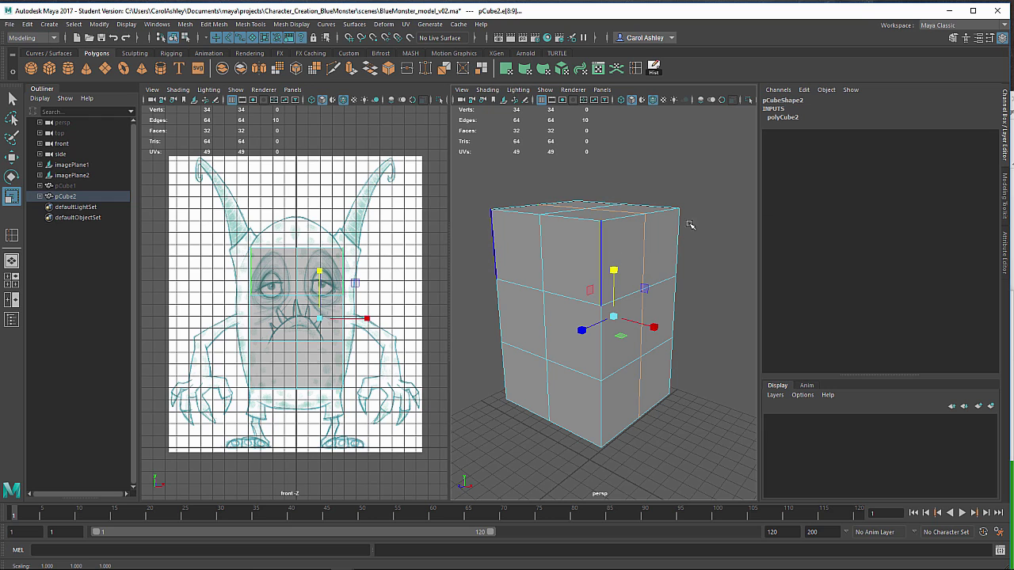
Open the Modeling Toolkit and turn off symmetry and the transform constraint.
{"action": "left_click", "coordinate": [952, 39]}
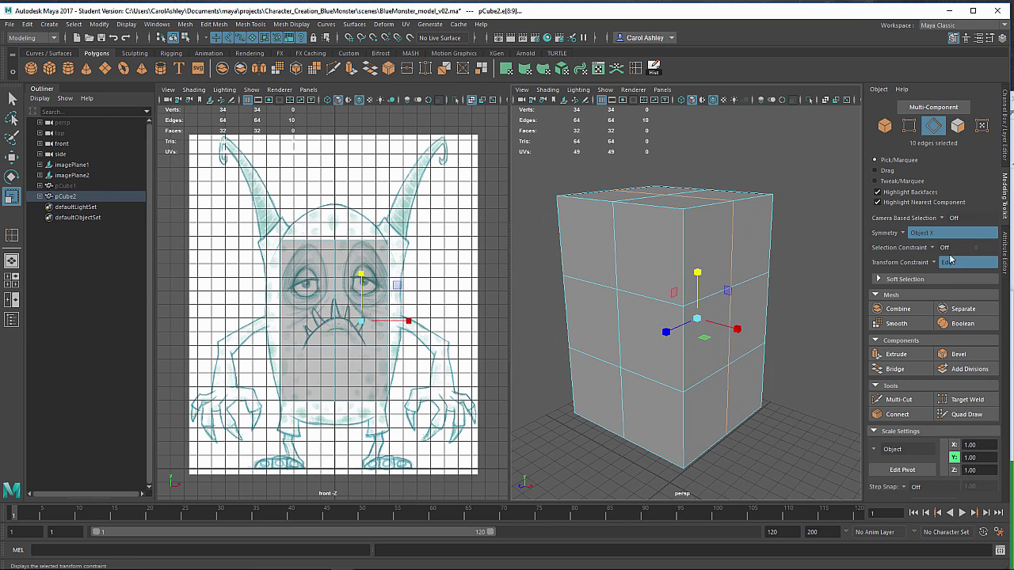
{"action": "left_click", "coordinate": [907, 234]}
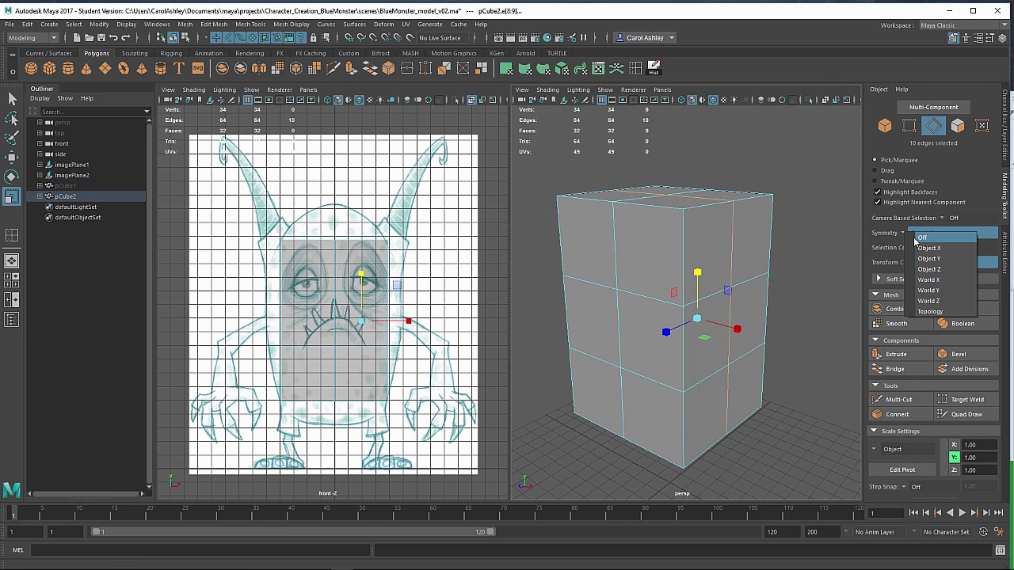
{"action": "left_click", "coordinate": [919, 237]}
{"action": "left_click", "coordinate": [942, 264]}
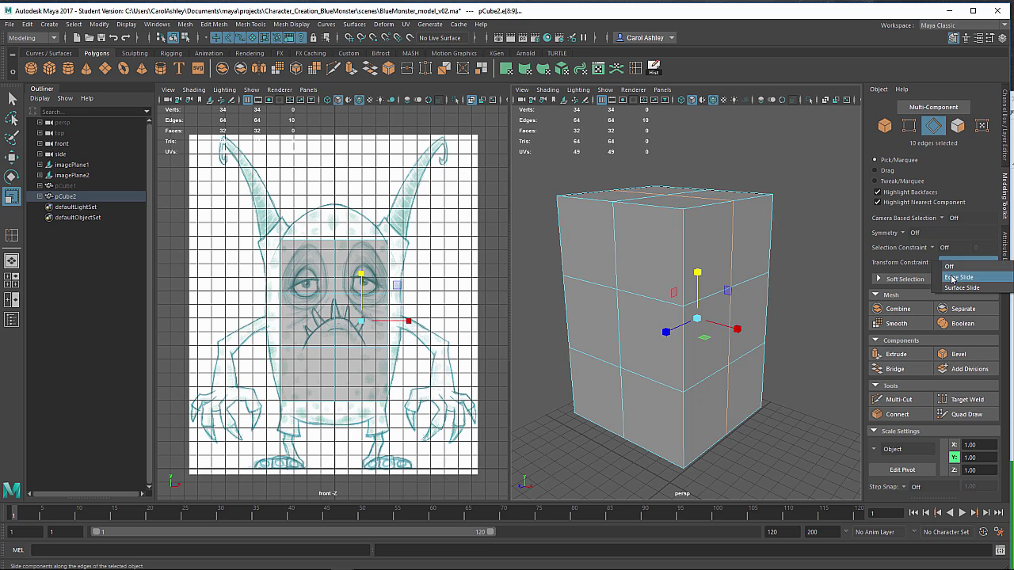
{"action": "left_click", "coordinate": [950, 270]}
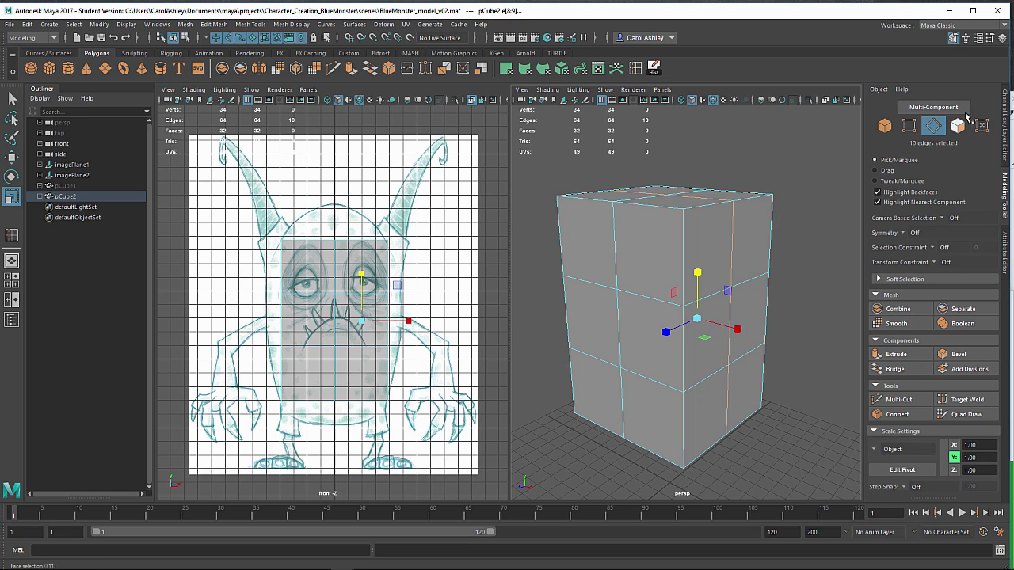
Try scaling the selected mid-depth edge loop taller and wider, and undo the changes.
{"action": "left_click_drag", "start_coordinate": [697, 273], "coordinate": [643, 186]}
{"action": "left_click_drag", "start_coordinate": [705, 193], "coordinate": [748, 272], "text": "alt"}
{"action": "left_click_drag", "start_coordinate": [749, 319], "coordinate": [760, 317]}
{"action": "left_click_drag", "start_coordinate": [712, 324], "coordinate": [732, 265], "text": "alt"}
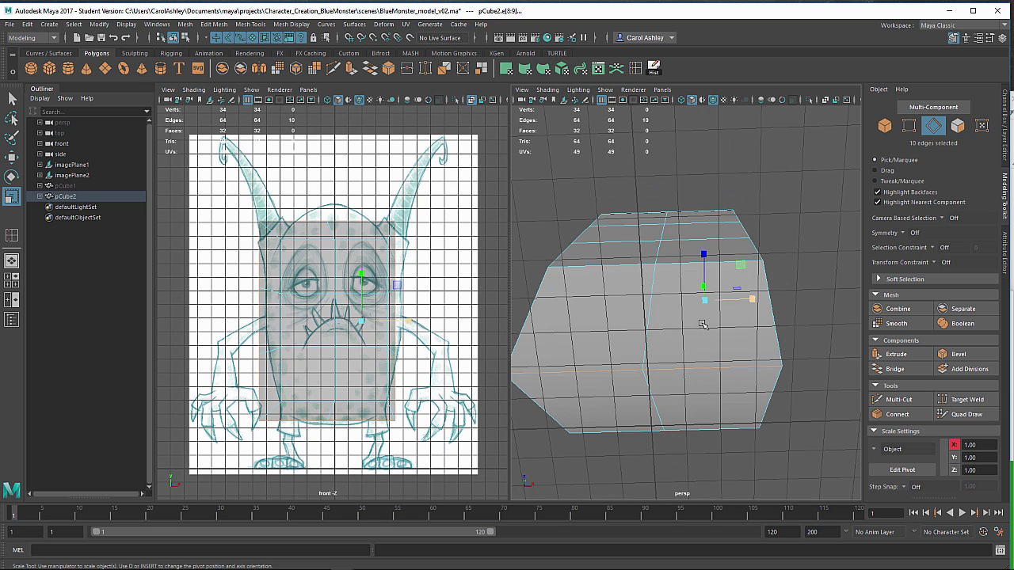
{"action": "left_click_drag", "start_coordinate": [711, 301], "coordinate": [669, 323], "text": "alt"}
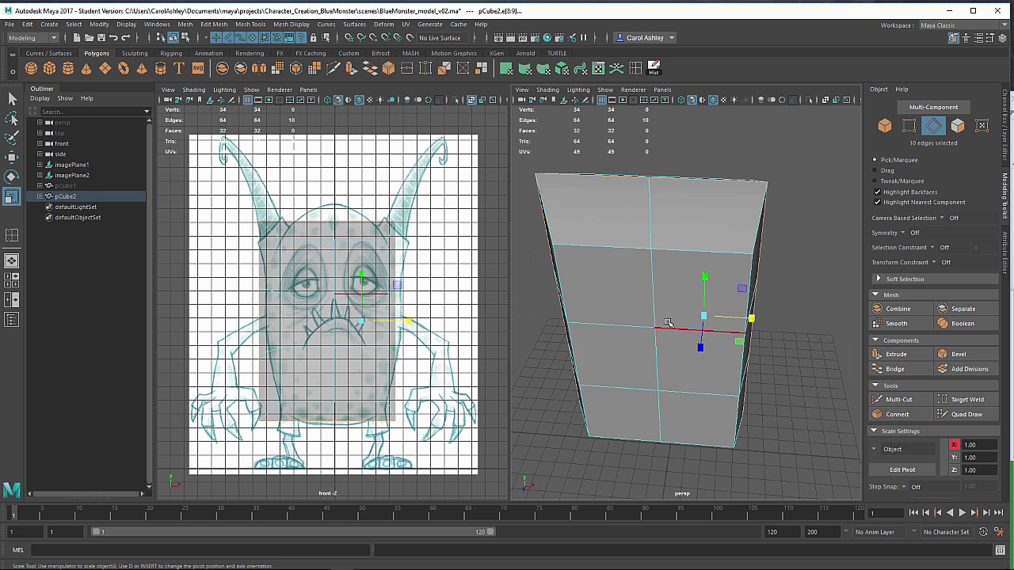
{"action": "key", "text": "ctrl+z"}
{"action": "key", "text": "ctrl+z"}
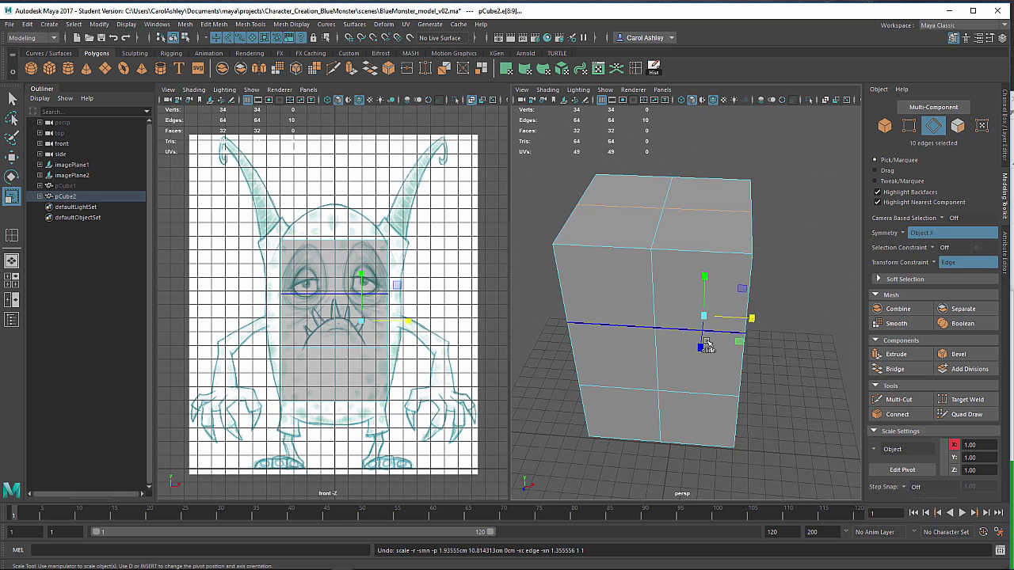
Switch the transform constraint from Edge to Off and symmetry from Object X to Off.
{"action": "left_click_drag", "start_coordinate": [708, 345], "coordinate": [716, 290], "text": "alt"}
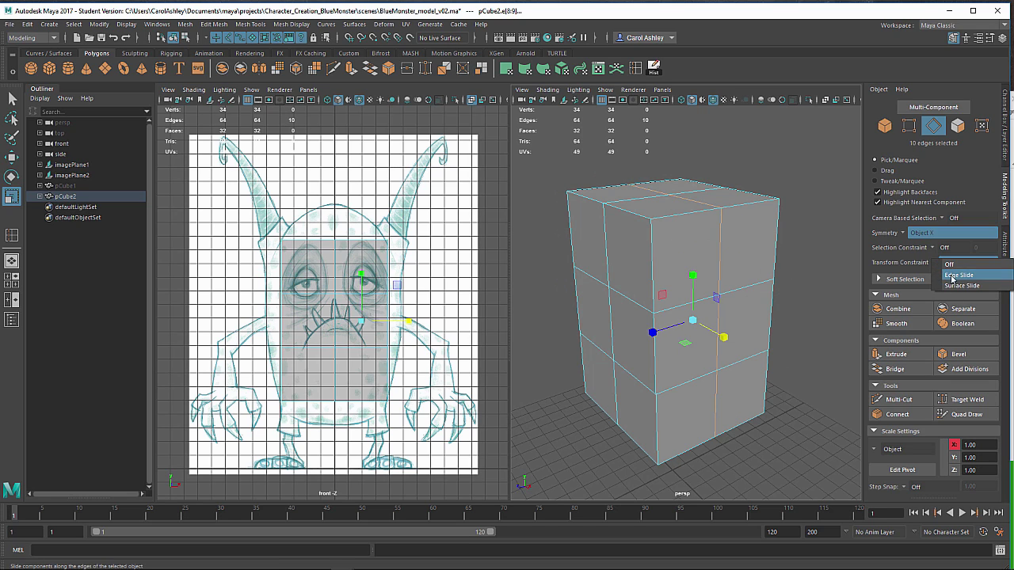
{"action": "left_click", "coordinate": [947, 275]}
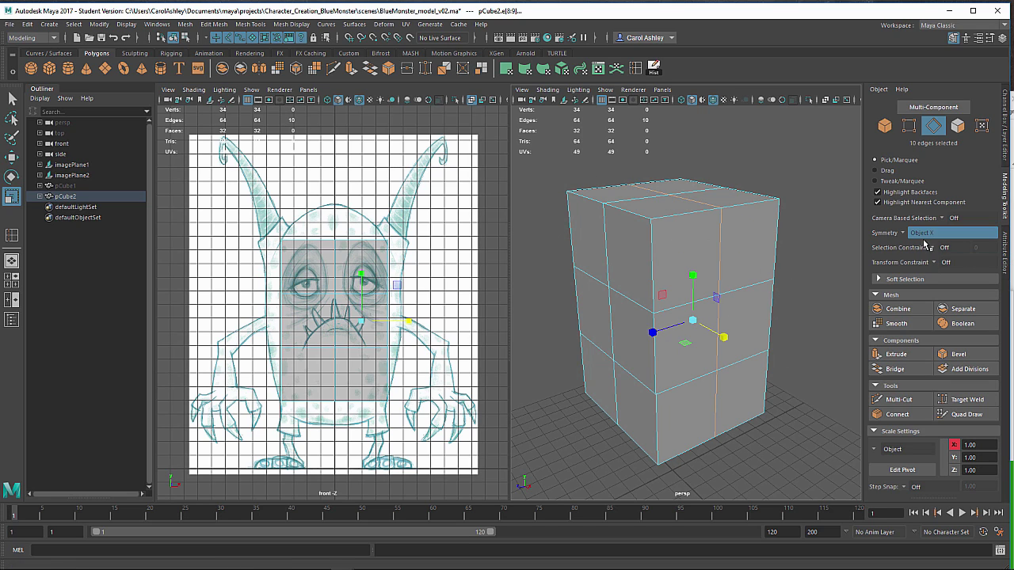
{"action": "left_click", "coordinate": [908, 236]}
{"action": "left_click", "coordinate": [930, 241]}
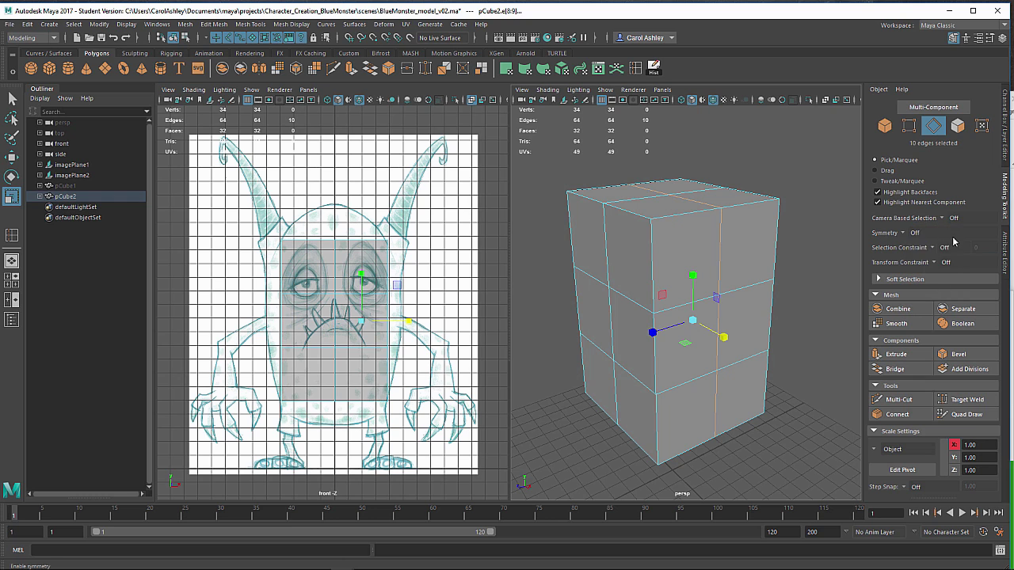
Scale the mid-depth edge loop outward in X and Y to match the monster's body width and height in the front view.
{"action": "left_click_drag", "start_coordinate": [679, 349], "coordinate": [554, 341], "text": "alt"}
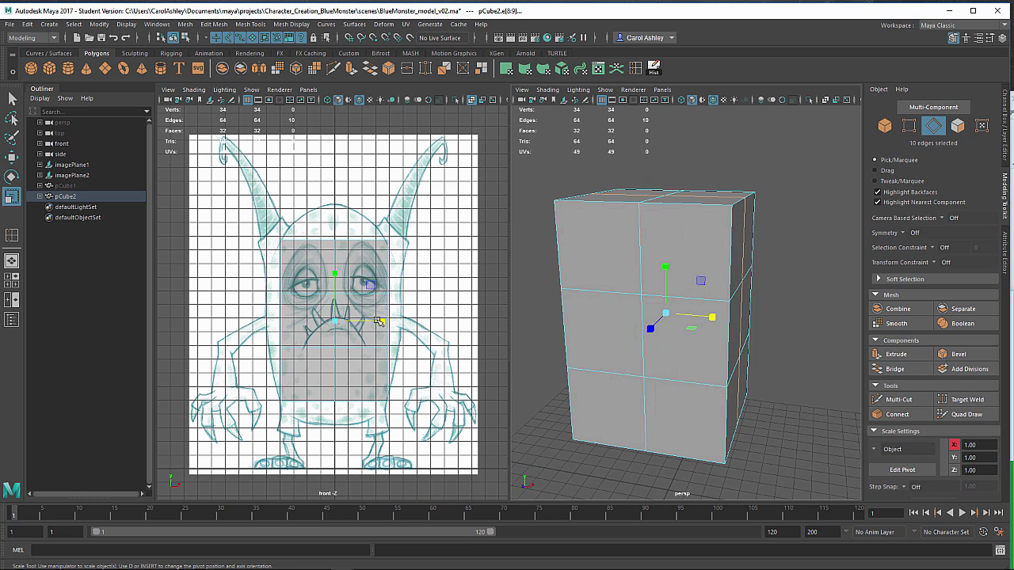
{"action": "mouse_move", "coordinate": [379, 321]}
{"action": "left_mouse_down"}
{"action": "mouse_move", "coordinate": [397, 320]}
{"action": "mouse_move", "coordinate": [388, 321]}
{"action": "left_mouse_up"}
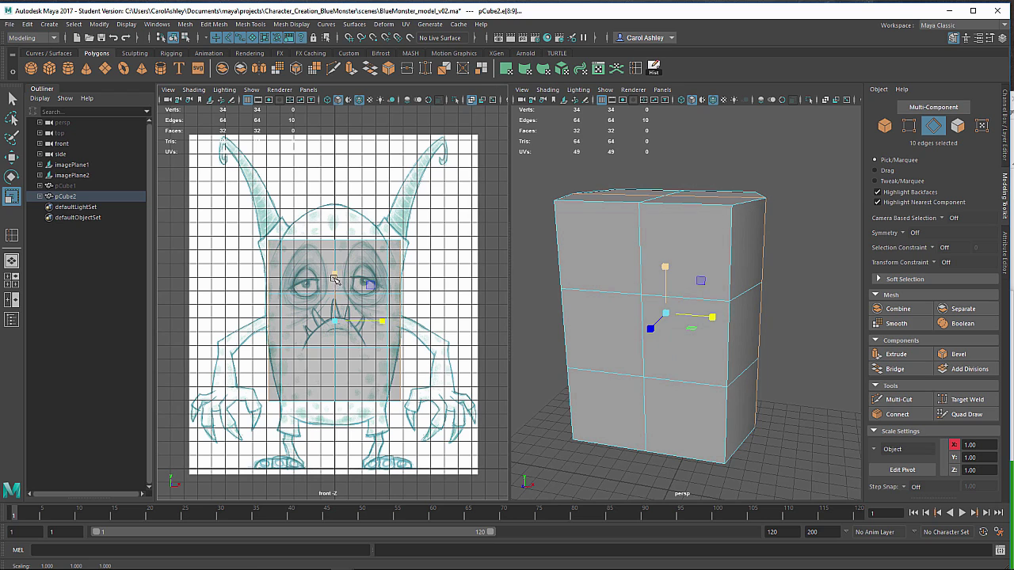
{"action": "left_click_drag", "start_coordinate": [334, 279], "coordinate": [337, 268]}
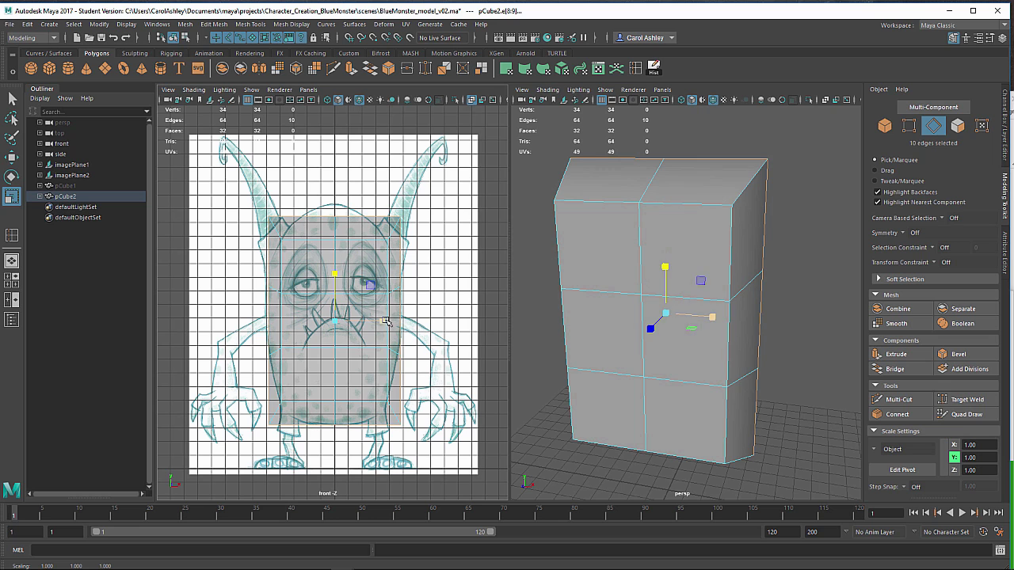
{"action": "left_click_drag", "start_coordinate": [383, 321], "coordinate": [387, 323]}
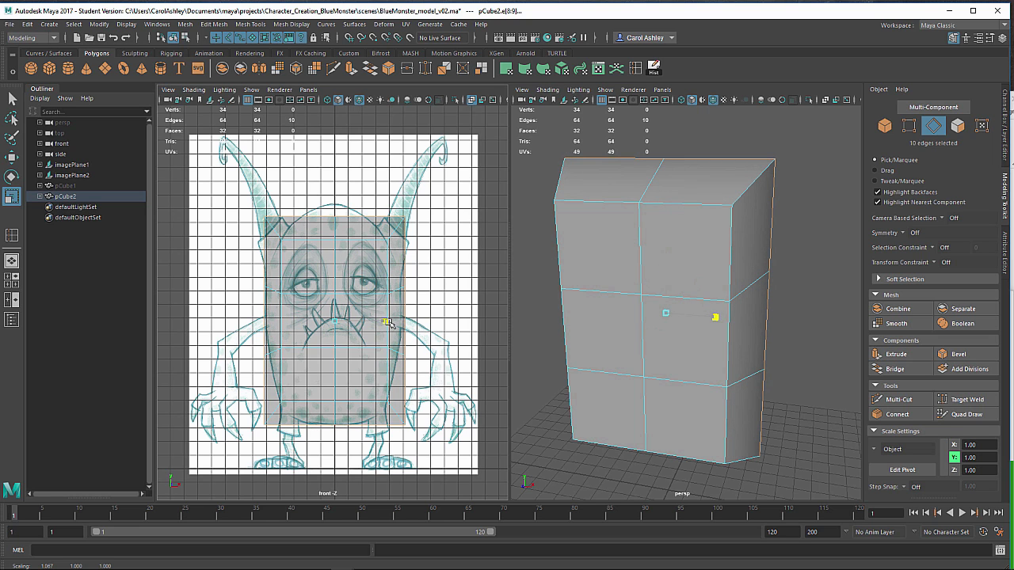
{"action": "left_click_drag", "start_coordinate": [615, 280], "coordinate": [694, 369], "text": "alt"}
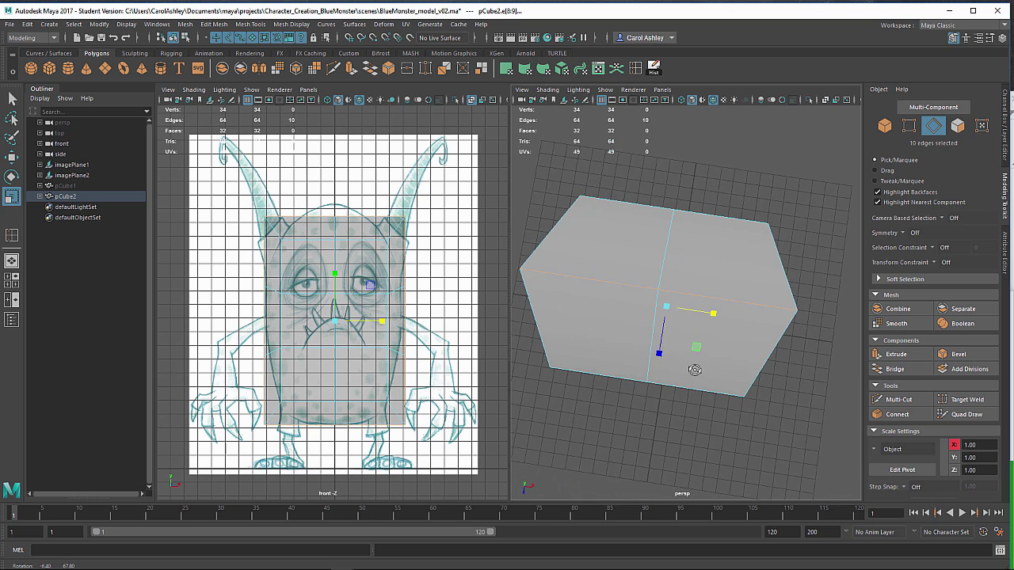
{"action": "left_click_drag", "start_coordinate": [711, 315], "coordinate": [650, 351]}
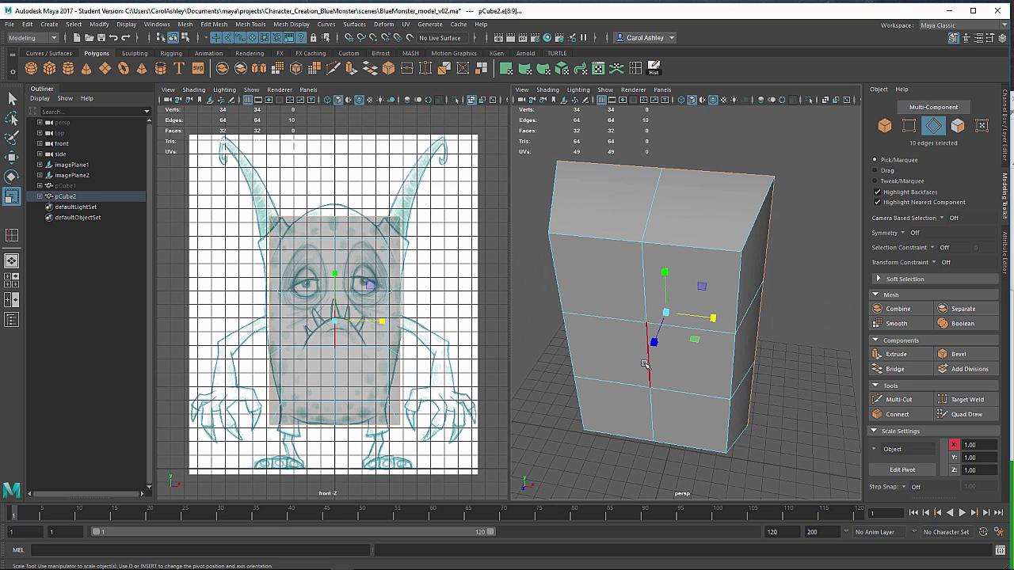
Select the lengthwise centre edge loop around the body, scale it taller in Y, and scale it to about 0.94 in Z.
{"action": "double_click", "coordinate": [644, 364]}
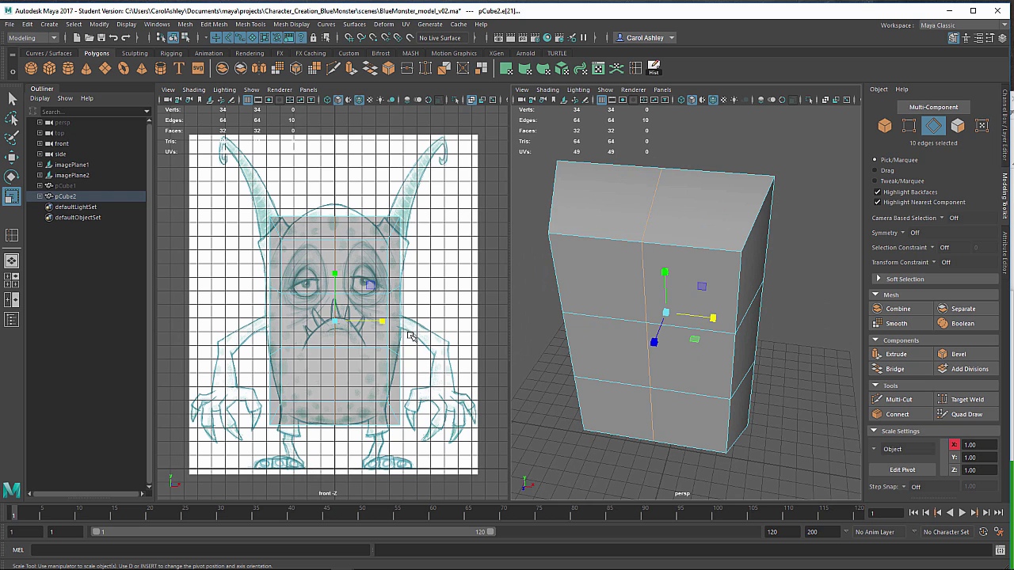
{"action": "left_click_drag", "start_coordinate": [332, 272], "coordinate": [333, 262]}
{"action": "left_click_drag", "start_coordinate": [553, 271], "coordinate": [665, 361], "text": "alt"}
{"action": "scroll", "coordinate": [618, 244], "scroll_direction": "down", "scroll_amount": 3}
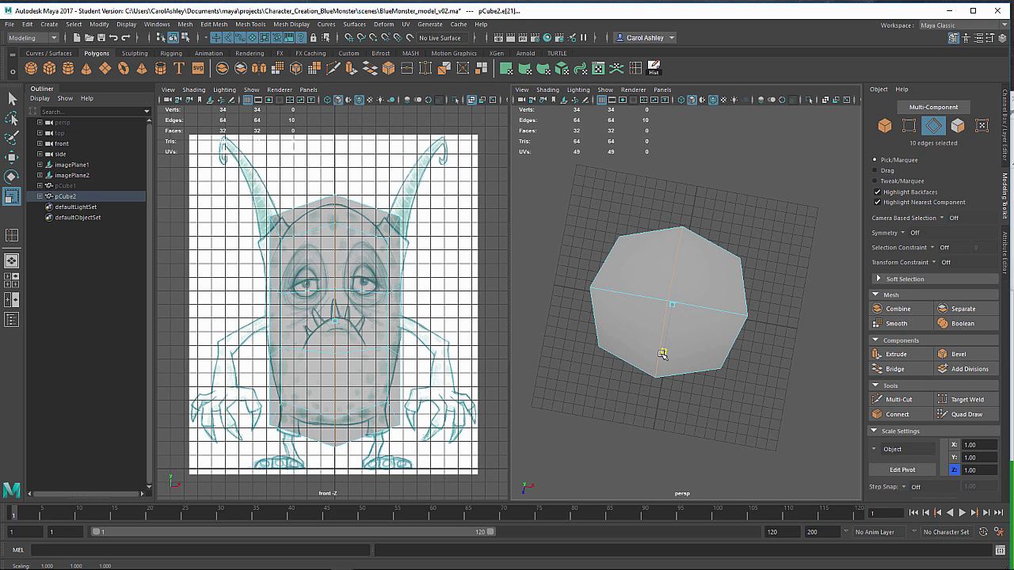
{"action": "left_click_drag", "start_coordinate": [662, 354], "coordinate": [663, 353]}
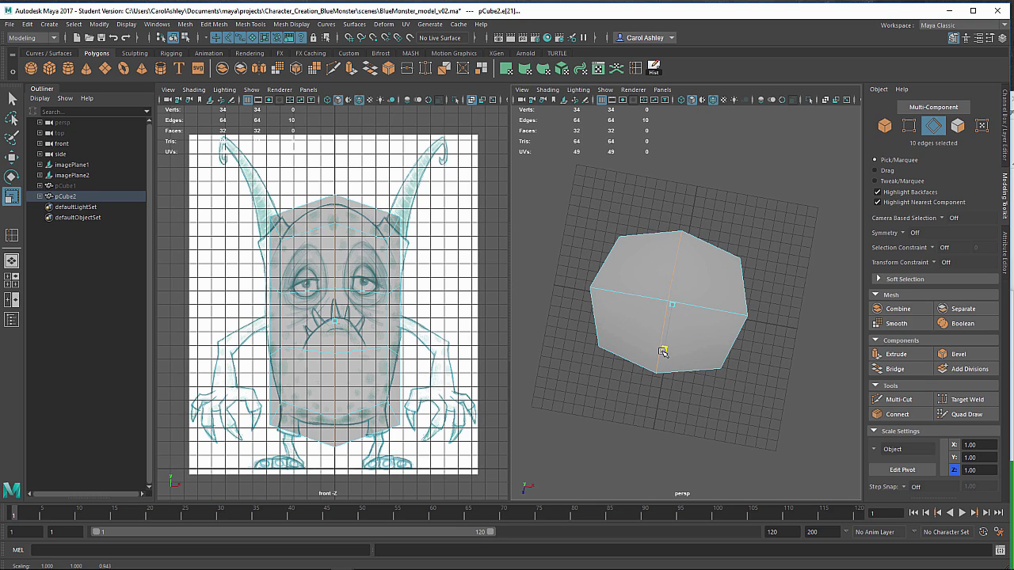
{"action": "mouse_move", "coordinate": [628, 322]}
{"action": "left_mouse_down", "text": "alt"}
{"action": "mouse_move", "coordinate": [617, 254]}
{"action": "mouse_move", "coordinate": [600, 256]}
{"action": "mouse_move", "coordinate": [635, 314]}
{"action": "left_mouse_up", "text": "alt"}
{"action": "left_click_drag", "start_coordinate": [638, 388], "coordinate": [681, 364], "text": "alt"}
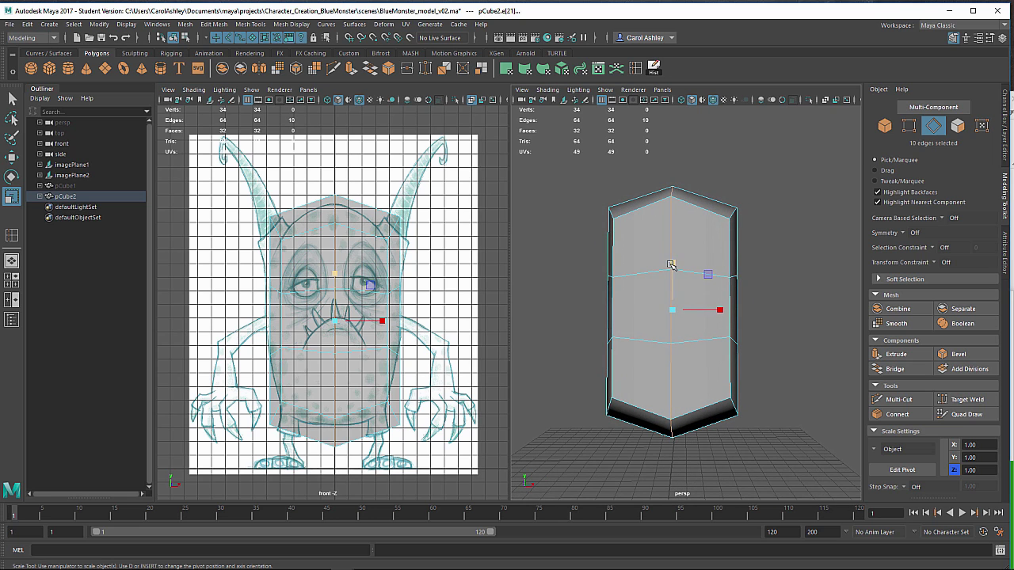
Reduce the centre loop's height in Y so its peak meets the top of the head in the front drawing.
{"action": "left_click_drag", "start_coordinate": [670, 264], "coordinate": [539, 305]}
{"action": "left_click_drag", "start_coordinate": [331, 277], "coordinate": [335, 274]}
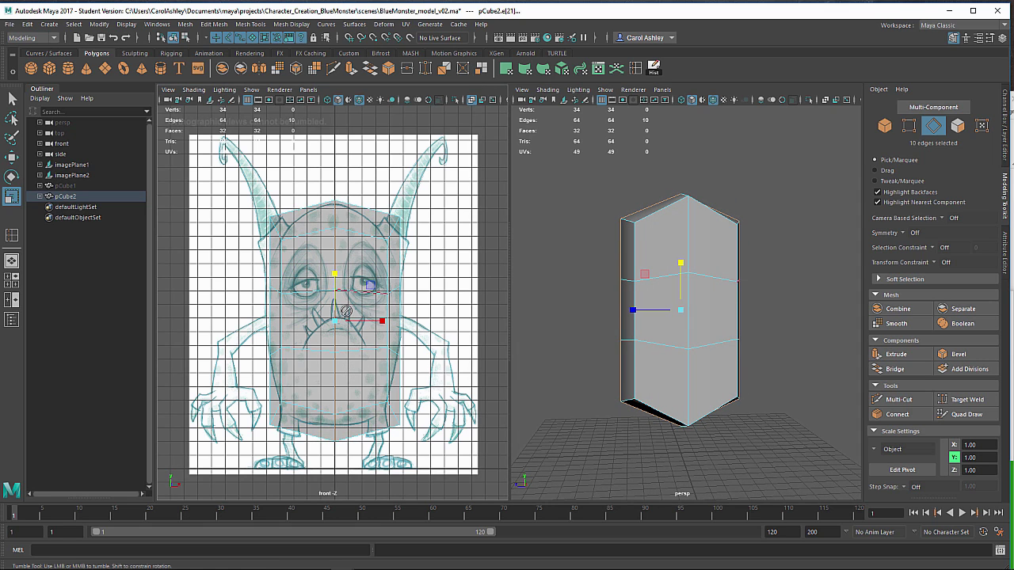
{"action": "left_click_drag", "start_coordinate": [346, 309], "coordinate": [341, 319], "text": "alt"}
In object mode, shorten the whole body in Y and move it to about Y 11.16 to fit the front drawing.
{"action": "right_click_drag", "start_coordinate": [346, 341], "coordinate": [353, 254]}
{"action": "left_click_drag", "start_coordinate": [338, 270], "coordinate": [337, 274]}
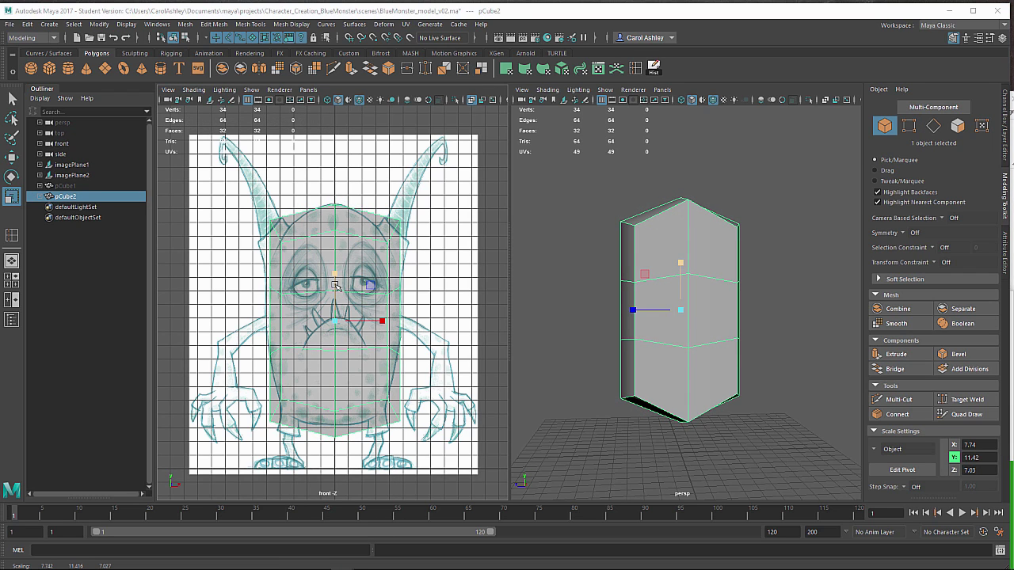
{"action": "left_click_drag", "start_coordinate": [335, 289], "coordinate": [335, 278]}
{"action": "key", "text": "w"}
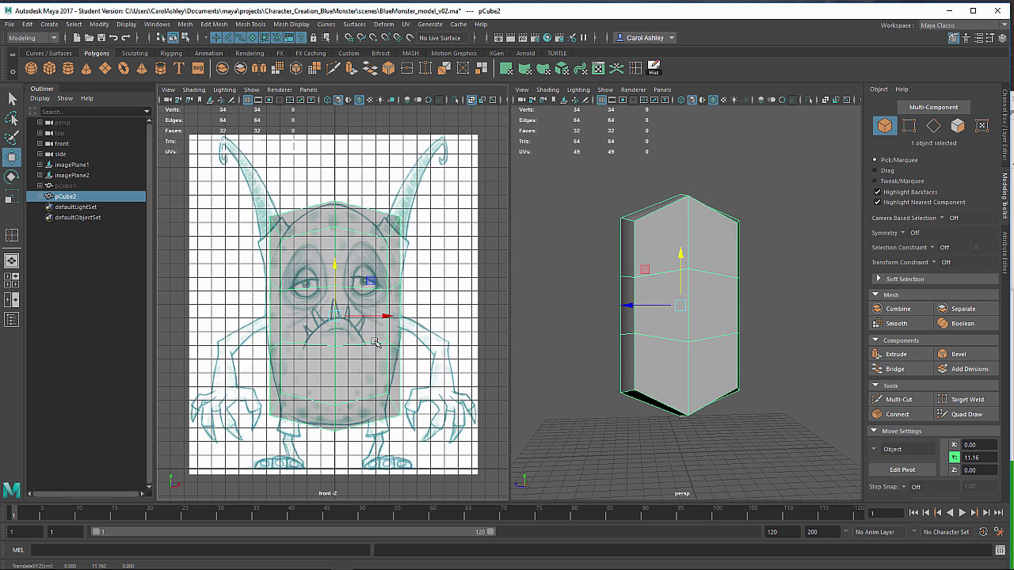
Change the front viewport to the right-side view and frame the body against the side reference drawing.
{"action": "key", "text": "space"}
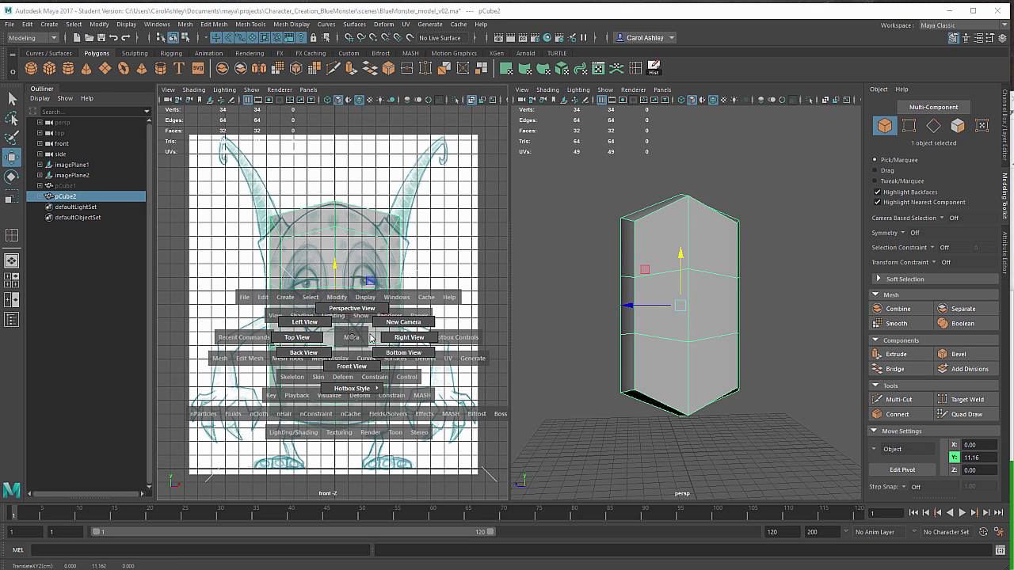
{"action": "left_click_drag", "start_coordinate": [369, 337], "coordinate": [405, 338]}
{"action": "scroll", "coordinate": [372, 348], "scroll_direction": "up", "scroll_amount": 3}
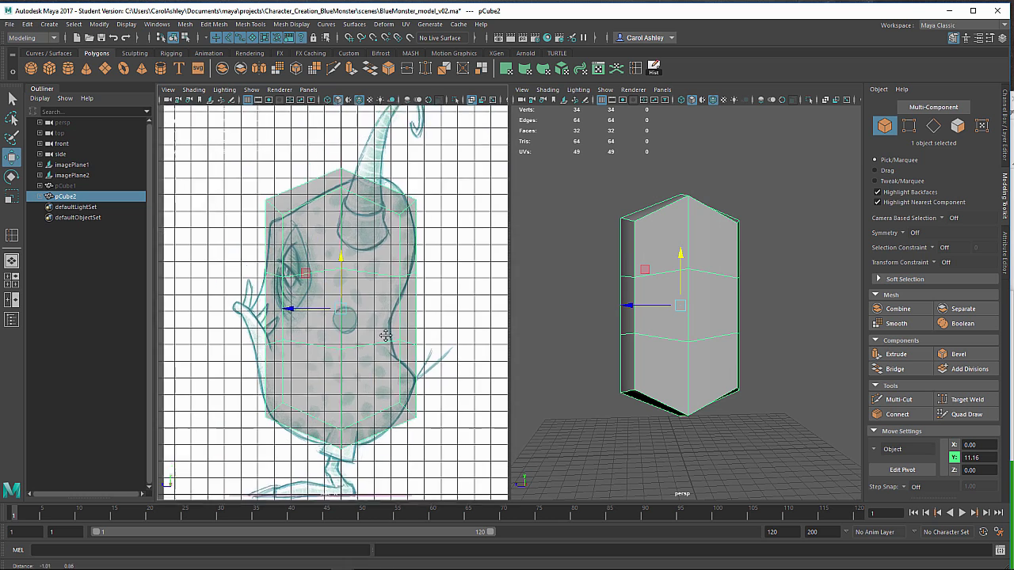
{"action": "scroll", "coordinate": [384, 335], "scroll_direction": "down", "scroll_amount": 4}
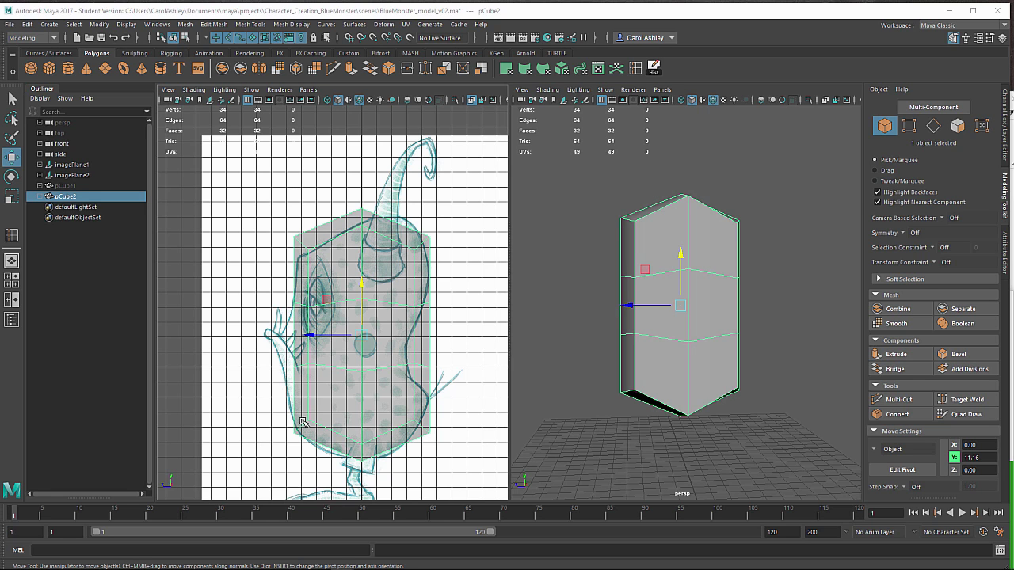
{"action": "scroll", "coordinate": [405, 429], "scroll_direction": "up", "scroll_amount": 5}
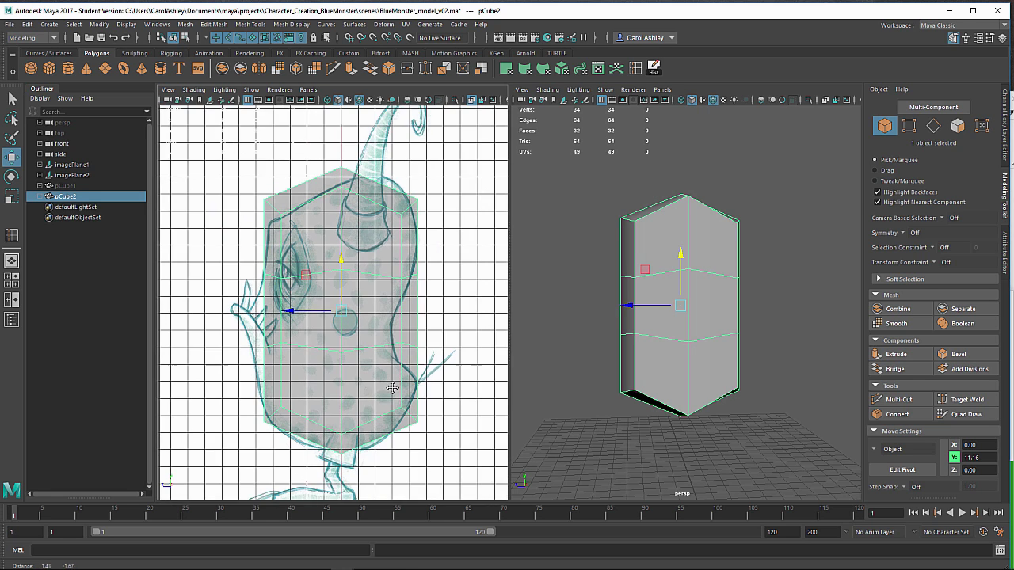
In vertex mode, reshape the lower back rows into the waist and rear bulge, and place the bottom row at about Y 3.11, Z -0.15.
{"action": "right_click_drag", "start_coordinate": [347, 272], "coordinate": [321, 261]}
{"action": "left_click_drag", "start_coordinate": [436, 448], "coordinate": [396, 430]}
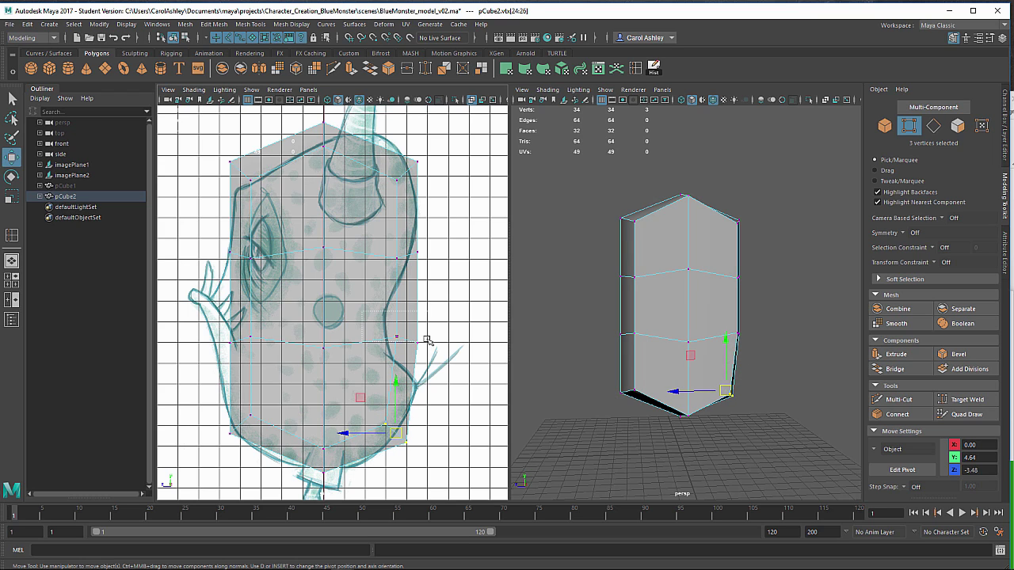
{"action": "left_click_drag", "start_coordinate": [419, 351], "coordinate": [420, 409]}
{"action": "left_click_drag", "start_coordinate": [305, 430], "coordinate": [326, 468]}
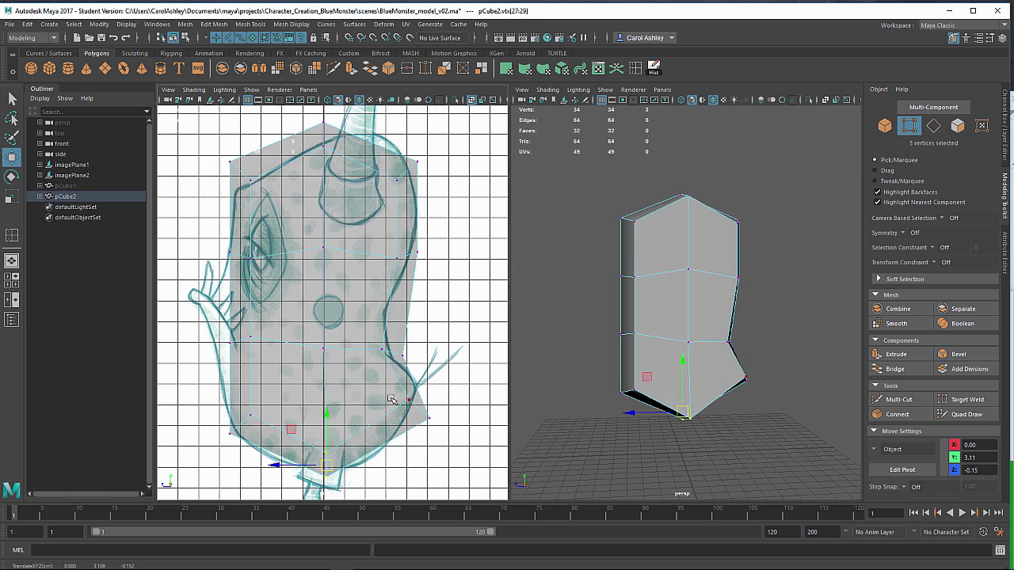
Move the rear bulge's centre vertex to about Y 5.79, Z -5.19 and the back waist row to about Y 8.57, Z -3.02.
{"action": "middle_click_drag", "start_coordinate": [356, 396], "coordinate": [355, 414], "text": "alt"}
{"action": "left_click", "coordinate": [400, 413]}
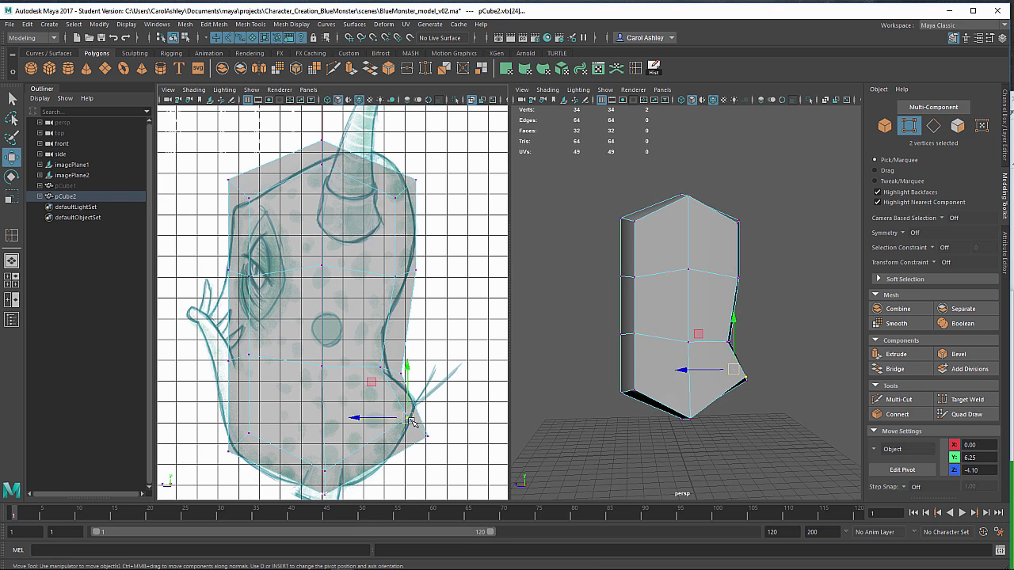
{"action": "left_click_drag", "start_coordinate": [400, 413], "coordinate": [428, 427]}
{"action": "left_click_drag", "start_coordinate": [642, 374], "coordinate": [692, 298], "text": "alt"}
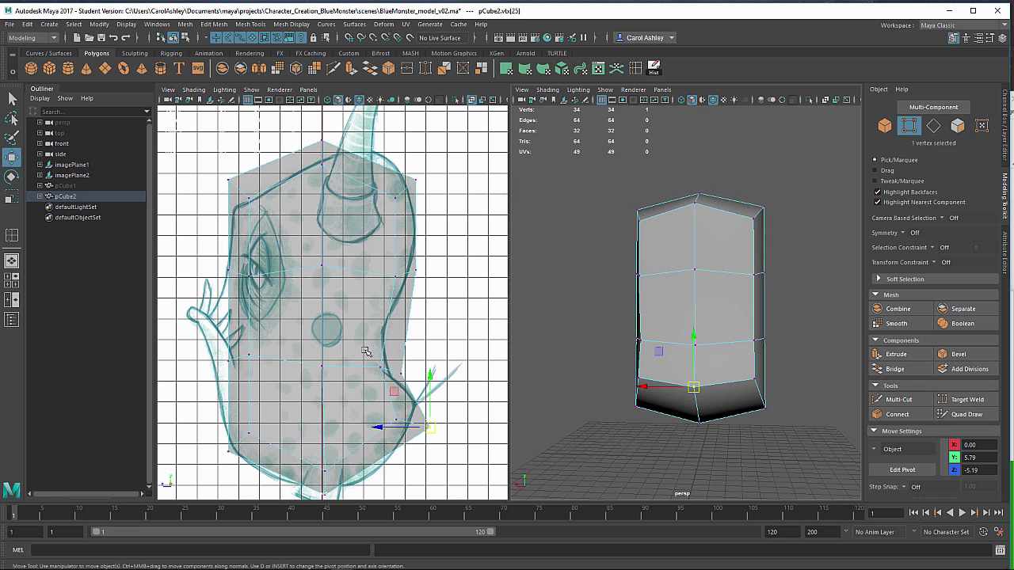
{"action": "left_click_drag", "start_coordinate": [374, 360], "coordinate": [391, 378]}
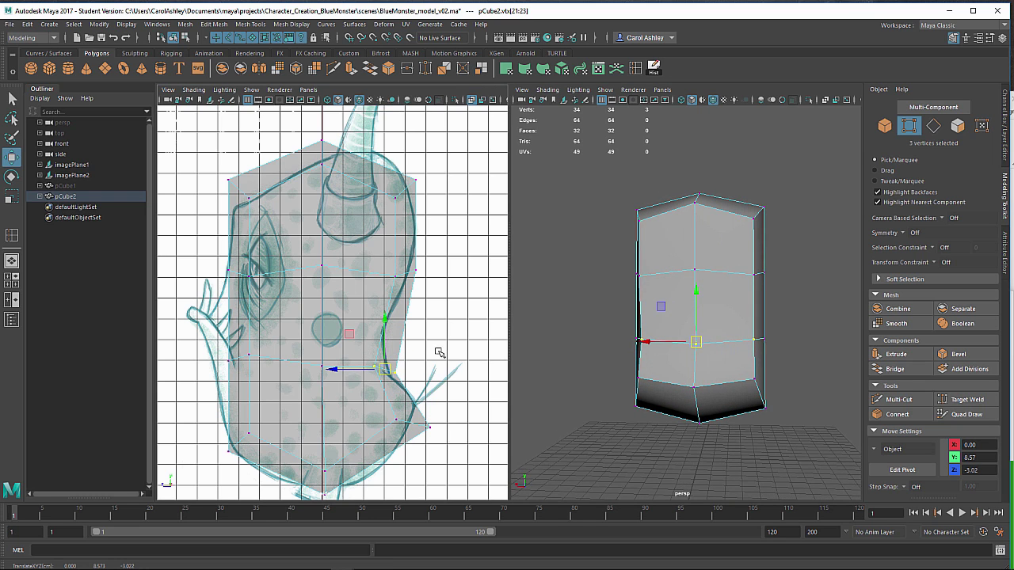
{"action": "left_click_drag", "start_coordinate": [723, 297], "coordinate": [633, 360], "text": "alt"}
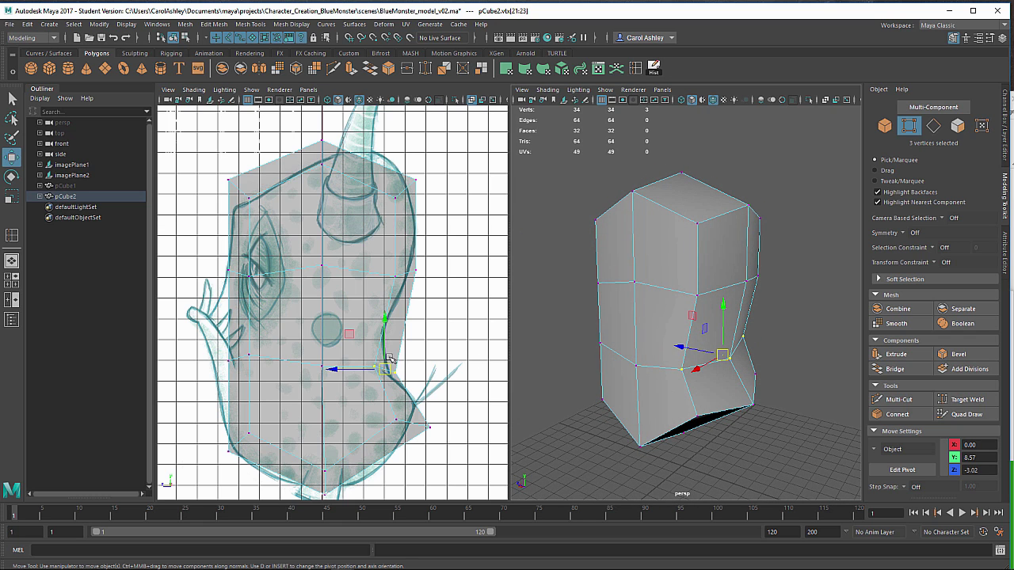
Move the upper back row to about Y 14.44, Z -4.24 and the top back row to about Y 18.01, Z -3.66.
{"action": "left_click_drag", "start_coordinate": [434, 282], "coordinate": [412, 252]}
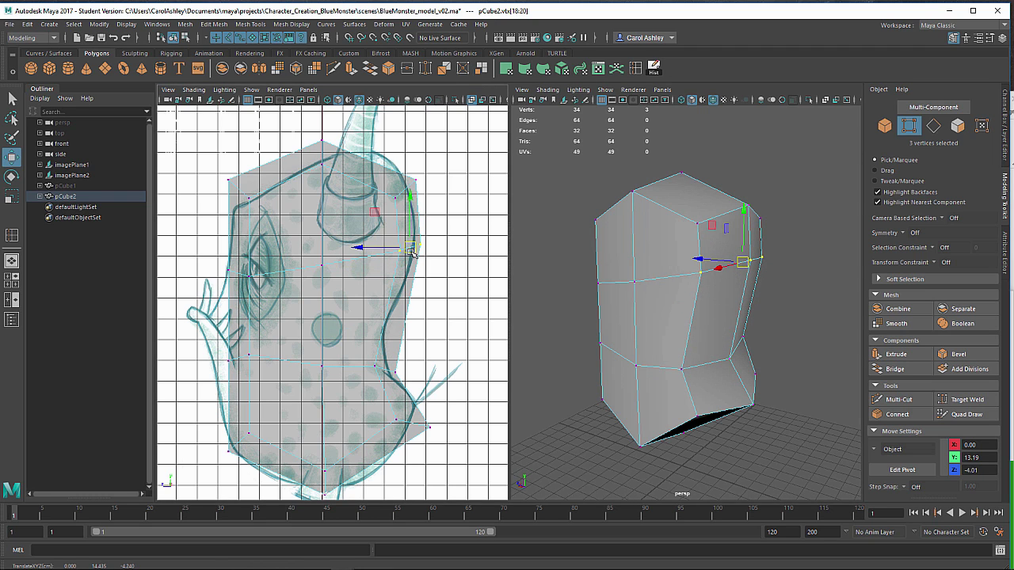
{"action": "middle_click_drag", "start_coordinate": [345, 323], "coordinate": [351, 380], "text": "alt"}
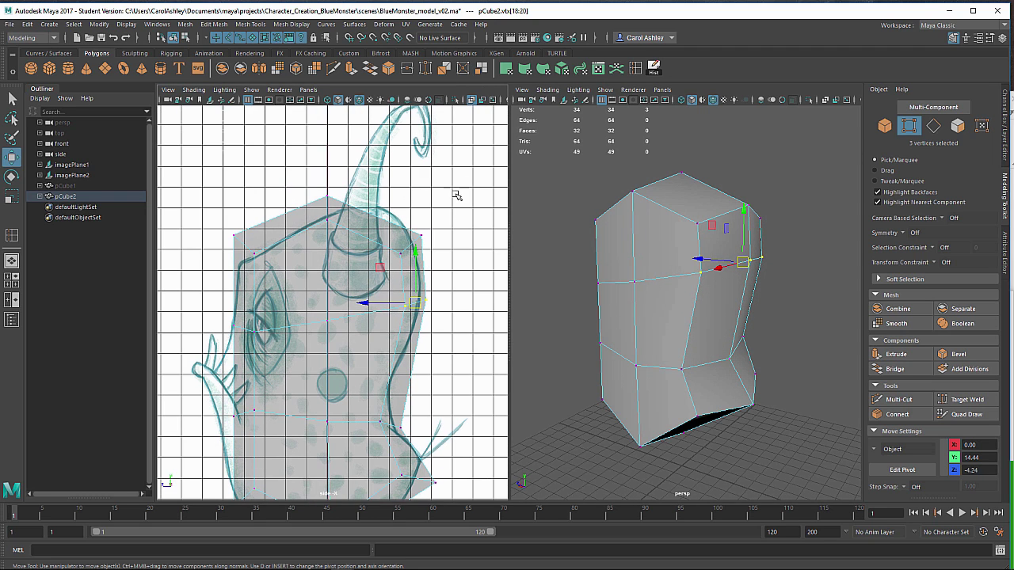
{"action": "left_click_drag", "start_coordinate": [386, 261], "coordinate": [402, 228]}
{"action": "left_click_drag", "start_coordinate": [665, 253], "coordinate": [520, 243], "text": "alt"}
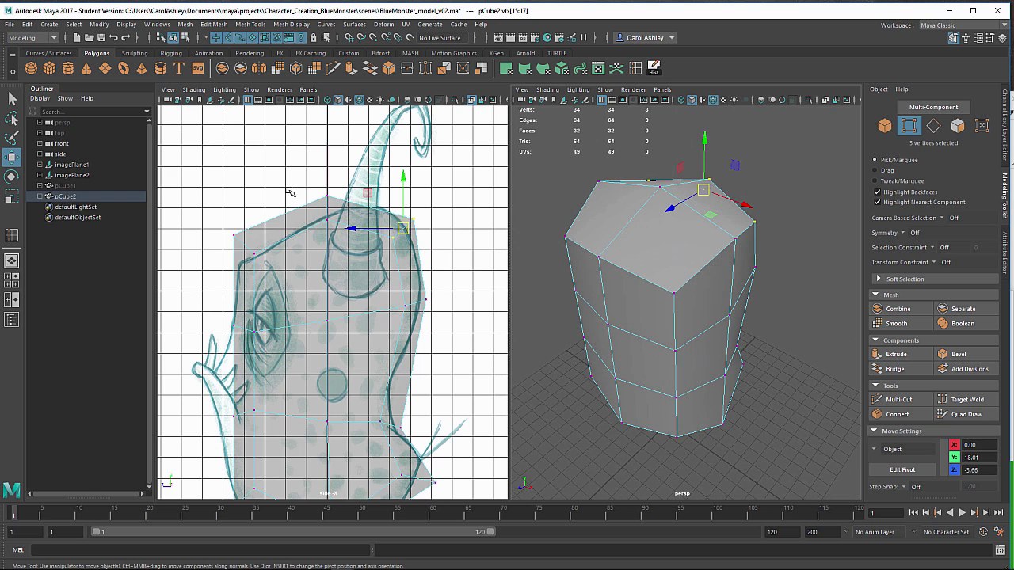
Shift the top centre vertices backward and lower the top front row to follow the head's sloped outline in the side drawing.
{"action": "left_click_drag", "start_coordinate": [290, 193], "coordinate": [329, 212]}
{"action": "left_click_drag", "start_coordinate": [349, 212], "coordinate": [350, 215]}
{"action": "left_click_drag", "start_coordinate": [208, 212], "coordinate": [283, 291]}
{"action": "left_click_drag", "start_coordinate": [248, 244], "coordinate": [245, 266]}
{"action": "middle_click_drag", "start_coordinate": [208, 312], "coordinate": [222, 223], "text": "alt"}
{"action": "left_click_drag", "start_coordinate": [222, 222], "coordinate": [268, 247]}
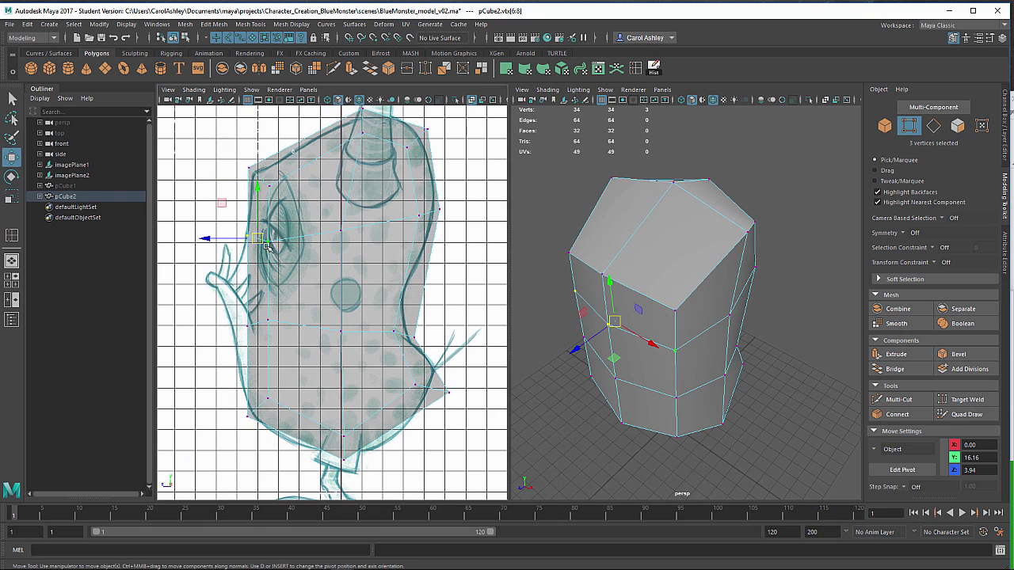
{"action": "key", "text": "F8"}
{"action": "left_click", "coordinate": [265, 247]}
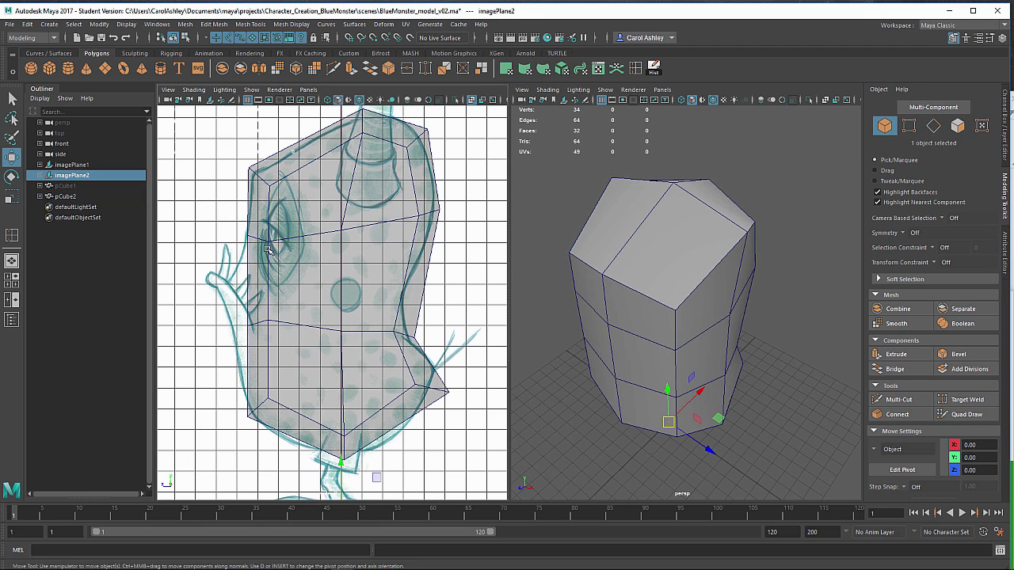
{"action": "key", "text": "ctrl+z"}
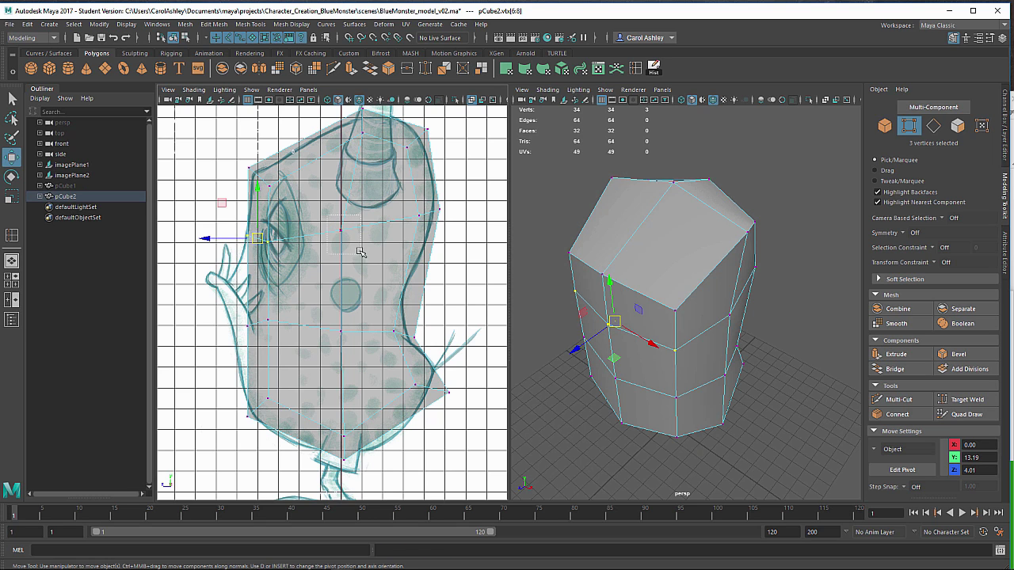
Move the upper centre side vertices to about Y 13.51, Z -0.36 and the lower front row to about Y 5.10, Z 4.11.
{"action": "left_click_drag", "start_coordinate": [343, 232], "coordinate": [353, 236]}
{"action": "middle_click_drag", "start_coordinate": [353, 301], "coordinate": [357, 210], "text": "alt"}
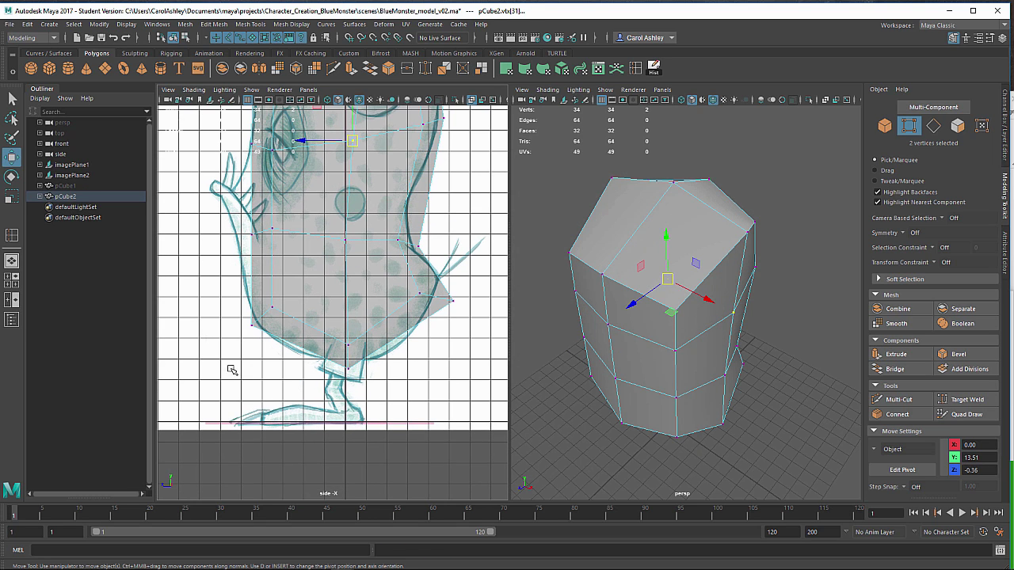
{"action": "left_click_drag", "start_coordinate": [235, 341], "coordinate": [293, 292]}
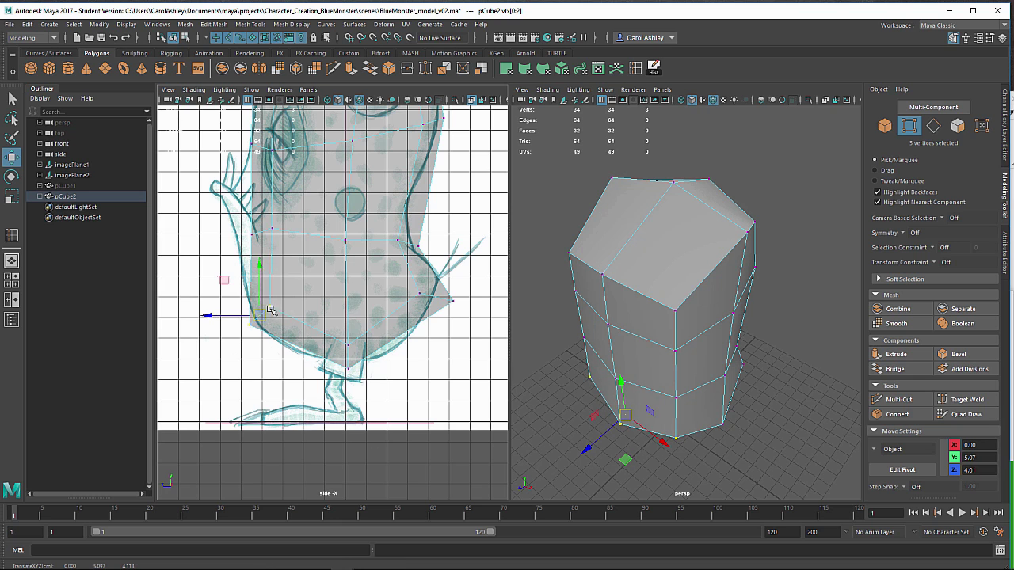
{"action": "middle_click_drag", "start_coordinate": [292, 301], "coordinate": [280, 395], "text": "alt"}
{"action": "left_click_drag", "start_coordinate": [695, 332], "coordinate": [712, 323], "text": "alt"}
Return the side viewport to the front view and check the reshaped body's profile in perspective.
{"action": "key", "text": "space"}
{"action": "left_click_drag", "start_coordinate": [297, 302], "coordinate": [302, 332]}
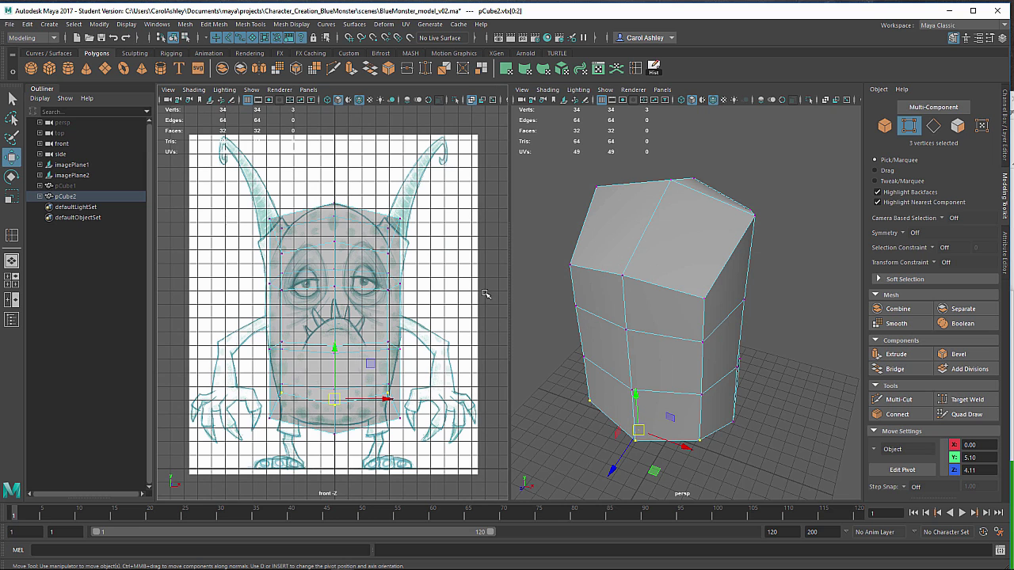
{"action": "left_click_drag", "start_coordinate": [631, 300], "coordinate": [604, 295], "text": "alt"}
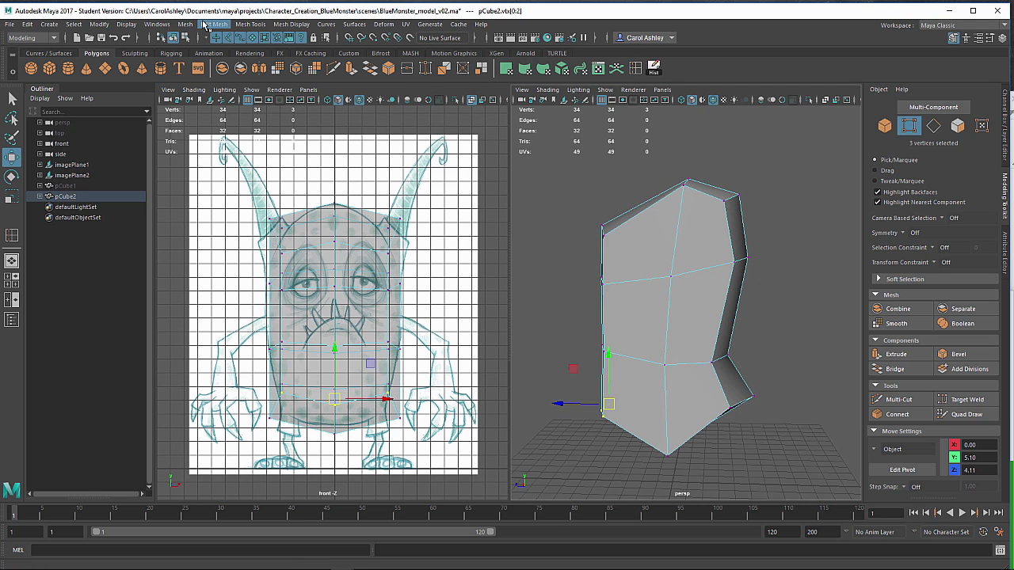
Try adding Insert Edge Loop and Create Polygon shortcuts to the Polygons shelf, and delete both.
{"action": "left_click", "coordinate": [252, 24]}
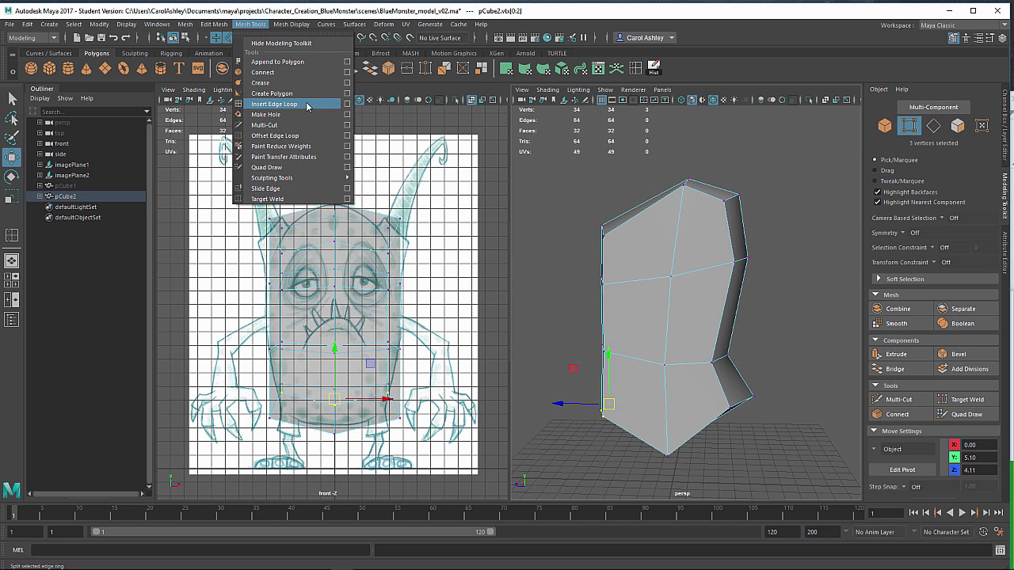
{"action": "left_click", "coordinate": [688, 69]}
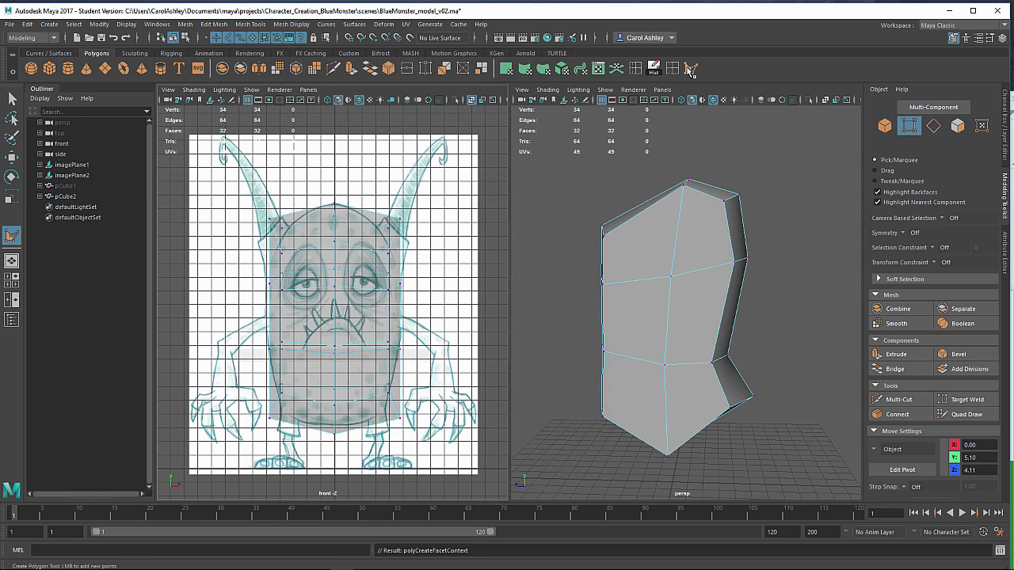
{"action": "right_click", "coordinate": [689, 70]}
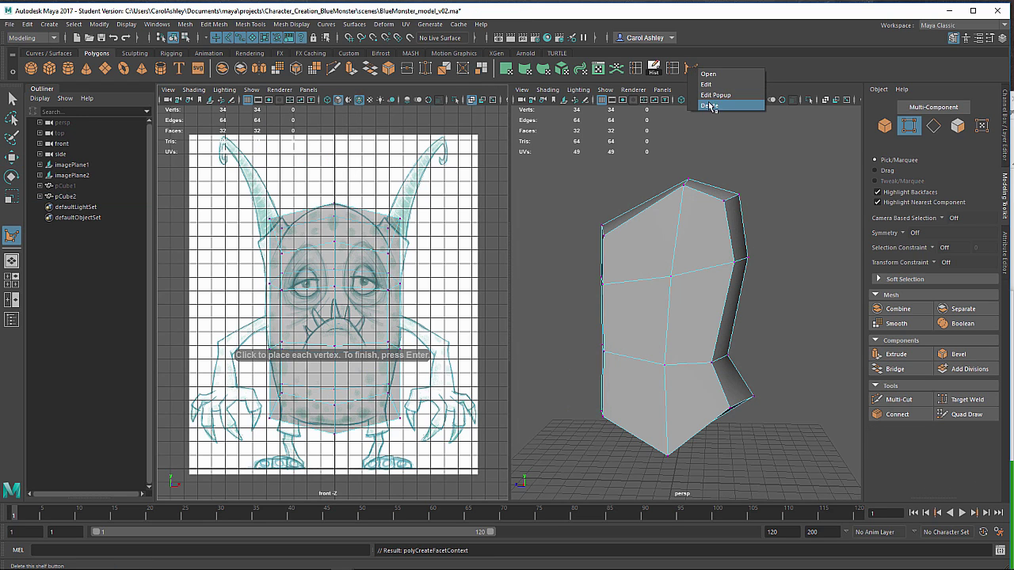
{"action": "left_click", "coordinate": [711, 107]}
{"action": "right_click", "coordinate": [673, 70]}
{"action": "left_click", "coordinate": [686, 106]}
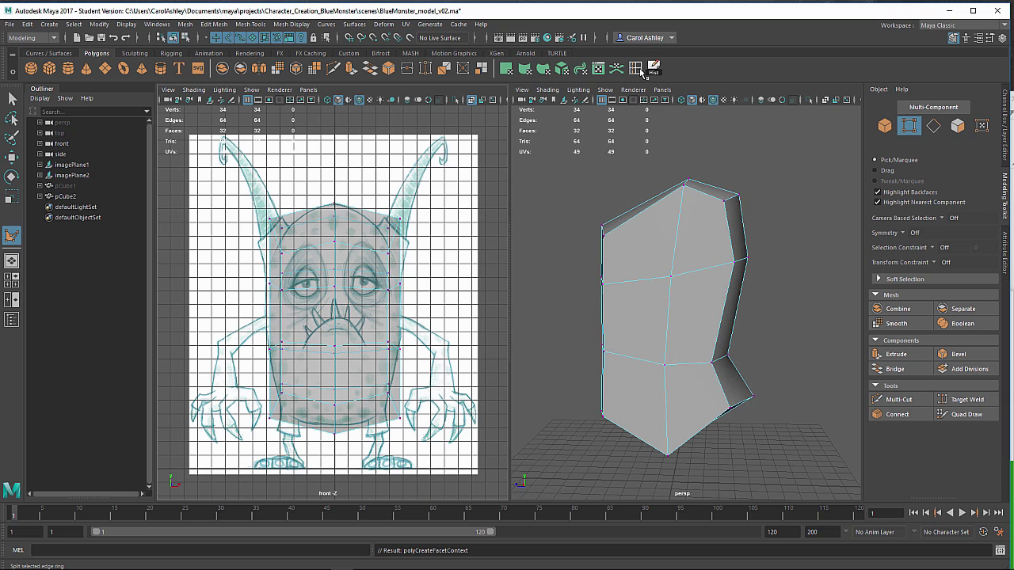
Open the Insert Edge Loop tool settings, turn off Insert with edge flow, and reset the tool to its defaults.
{"action": "double_click", "coordinate": [636, 69]}
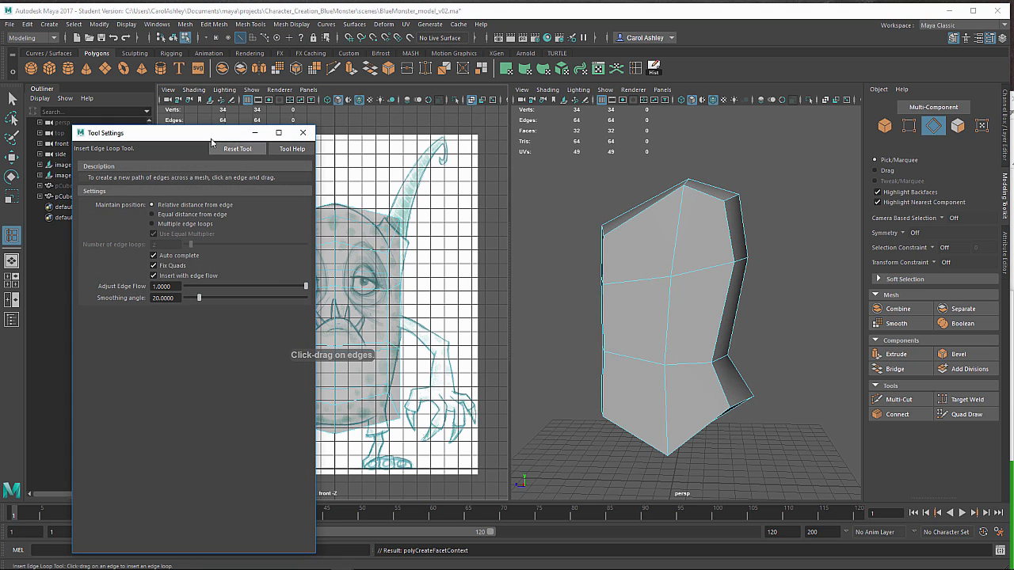
{"action": "left_click_drag", "start_coordinate": [238, 141], "coordinate": [191, 101]}
{"action": "left_click", "coordinate": [141, 239]}
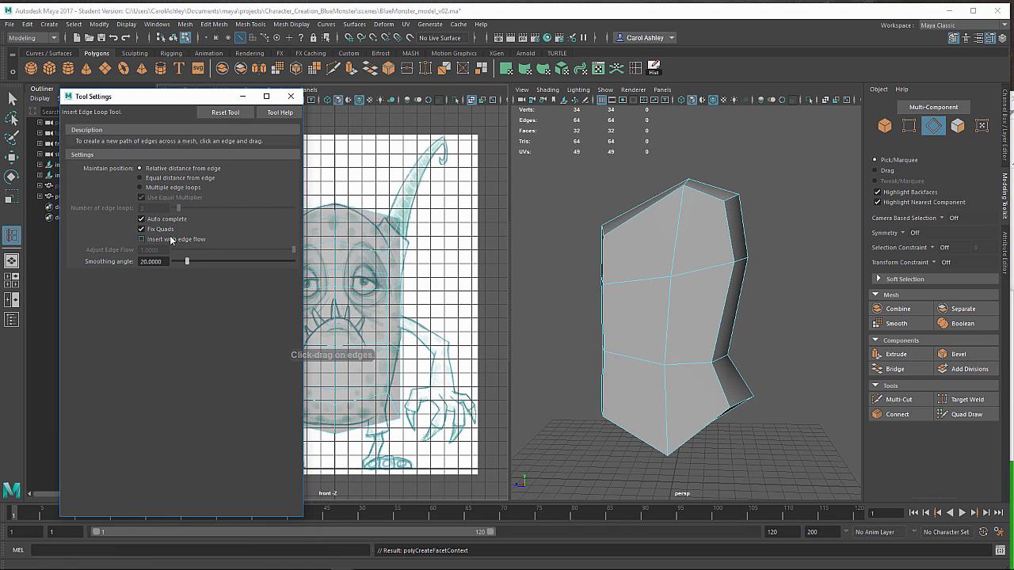
{"action": "left_click", "coordinate": [225, 112]}
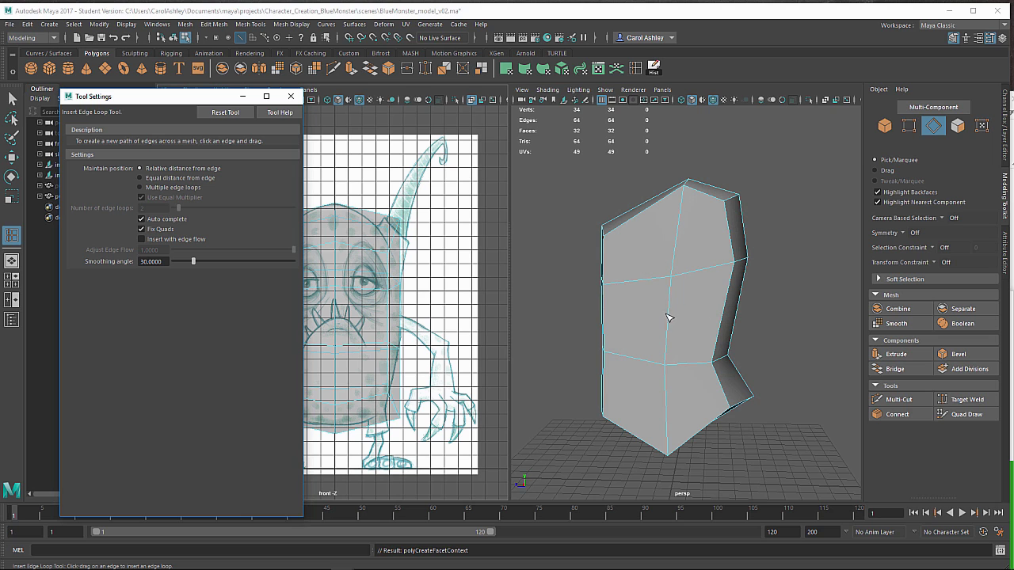
Insert a horizontal edge loop around the body, midway between the upper row and the waist row.
{"action": "left_click_drag", "start_coordinate": [668, 318], "coordinate": [669, 322]}
{"action": "left_click_drag", "start_coordinate": [664, 361], "coordinate": [659, 350], "text": "alt"}
{"action": "right_click_drag", "start_coordinate": [659, 350], "coordinate": [687, 342], "text": "alt"}
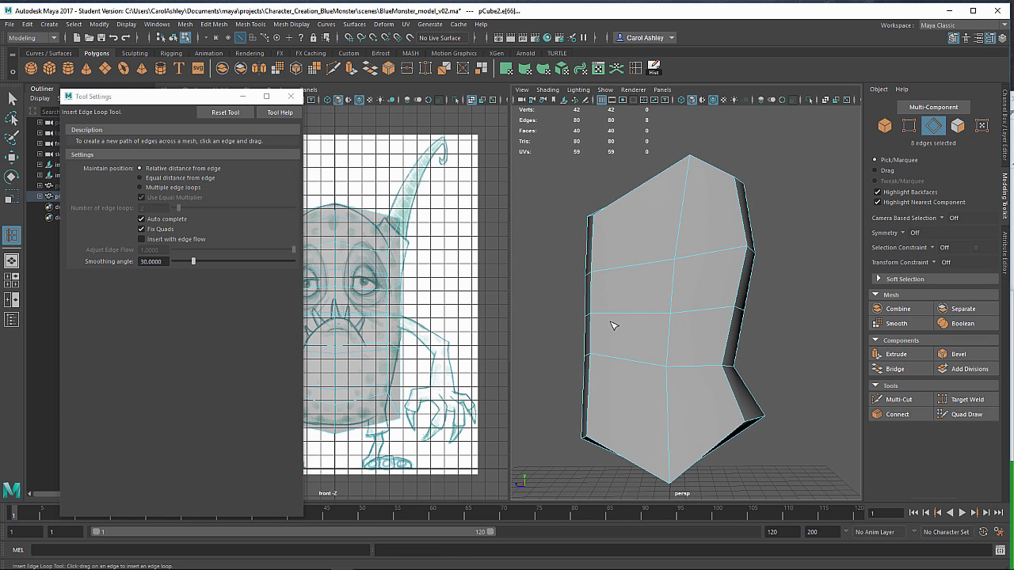
Switch to the side view, enable Insert with edge flow, and insert a horizontal edge loop around the upper body below the top edge.
{"action": "mouse_move", "coordinate": [612, 325]}
{"action": "left_mouse_down", "text": "alt"}
{"action": "mouse_move", "coordinate": [650, 337]}
{"action": "mouse_move", "coordinate": [755, 333]}
{"action": "mouse_move", "coordinate": [594, 337]}
{"action": "mouse_move", "coordinate": [612, 335]}
{"action": "left_mouse_up", "text": "alt"}
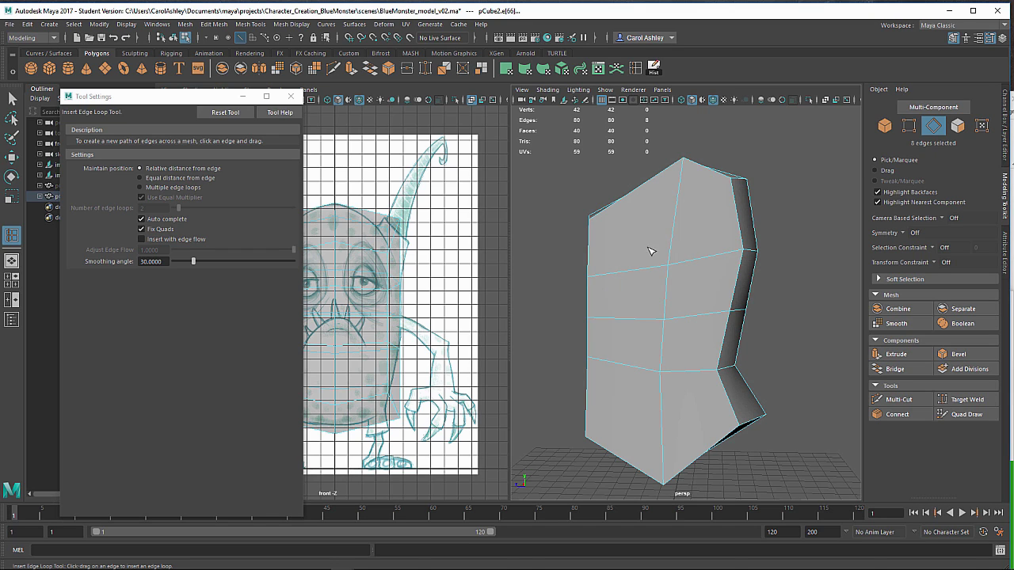
{"action": "mouse_move", "coordinate": [392, 255]}
{"action": "right_mouse_down"}
{"action": "mouse_move", "coordinate": [419, 263]}
{"action": "mouse_move", "coordinate": [392, 256]}
{"action": "right_mouse_up"}
{"action": "key", "text": "space"}
{"action": "left_click_drag", "start_coordinate": [389, 255], "coordinate": [428, 259]}
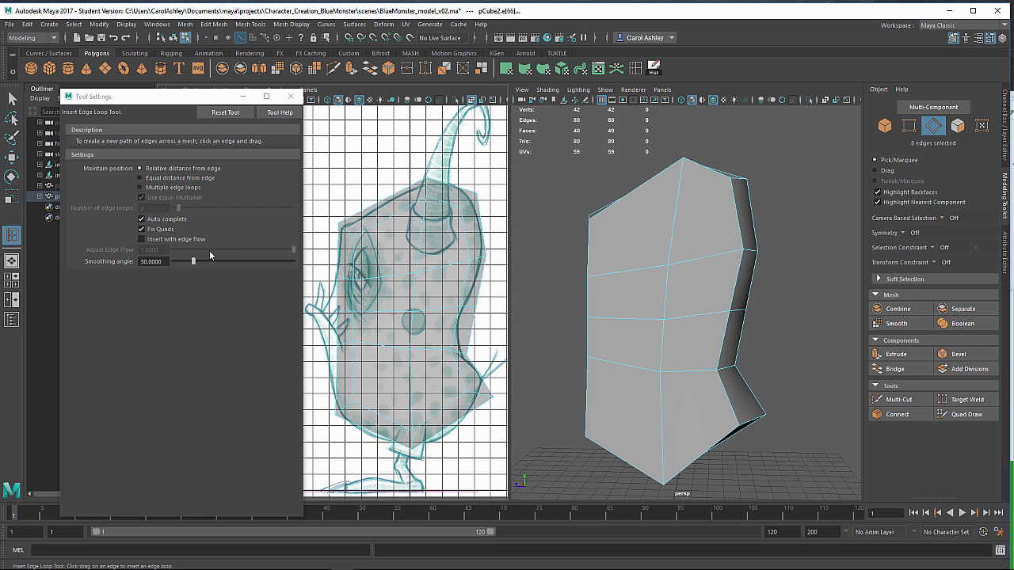
{"action": "left_click", "coordinate": [142, 239]}
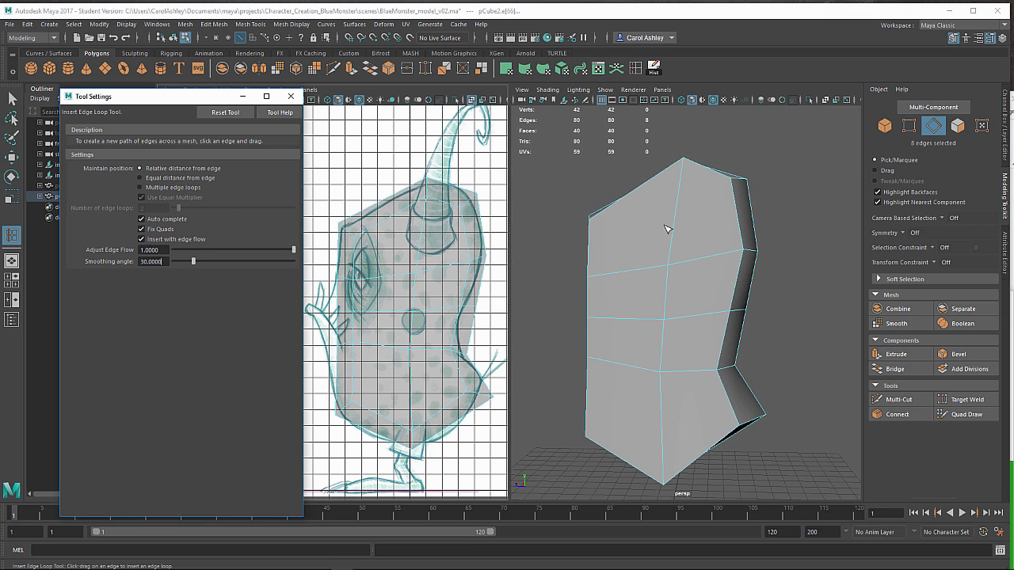
{"action": "left_click", "coordinate": [465, 234]}
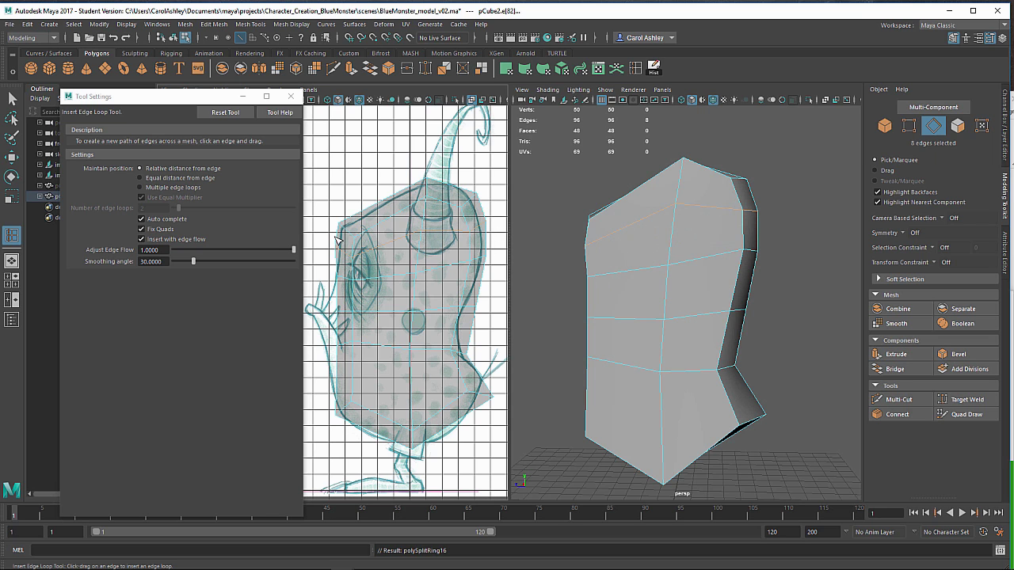
Insert two edge loops running vertically in the side view, one through the body's back half and one through its front half.
{"action": "right_click_drag", "start_coordinate": [330, 258], "coordinate": [419, 254], "text": "alt"}
{"action": "middle_click_drag", "start_coordinate": [419, 253], "coordinate": [364, 289], "text": "alt"}
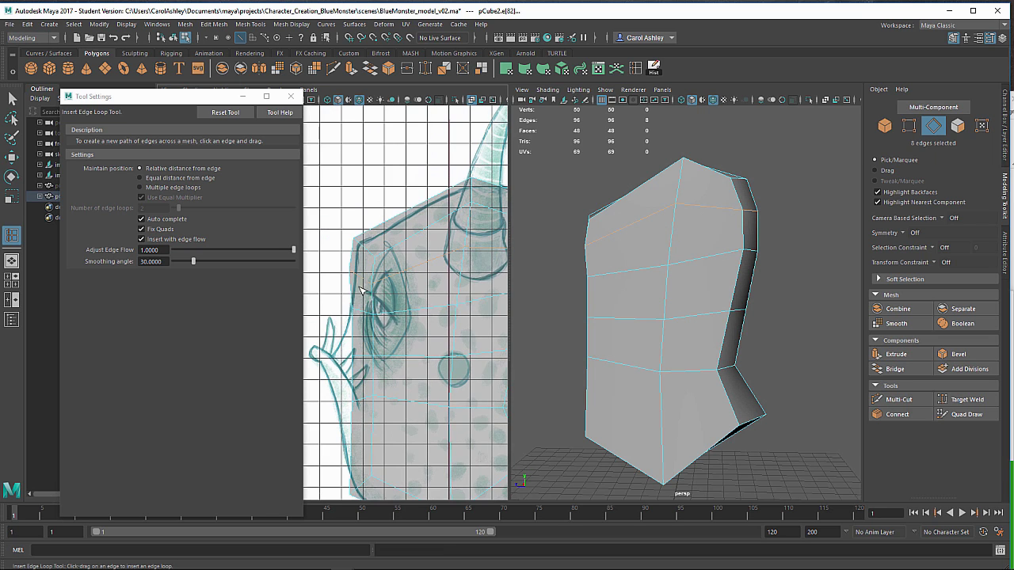
{"action": "middle_click_drag", "start_coordinate": [436, 301], "coordinate": [348, 337], "text": "alt"}
{"action": "left_click_drag", "start_coordinate": [689, 265], "coordinate": [707, 287], "text": "alt"}
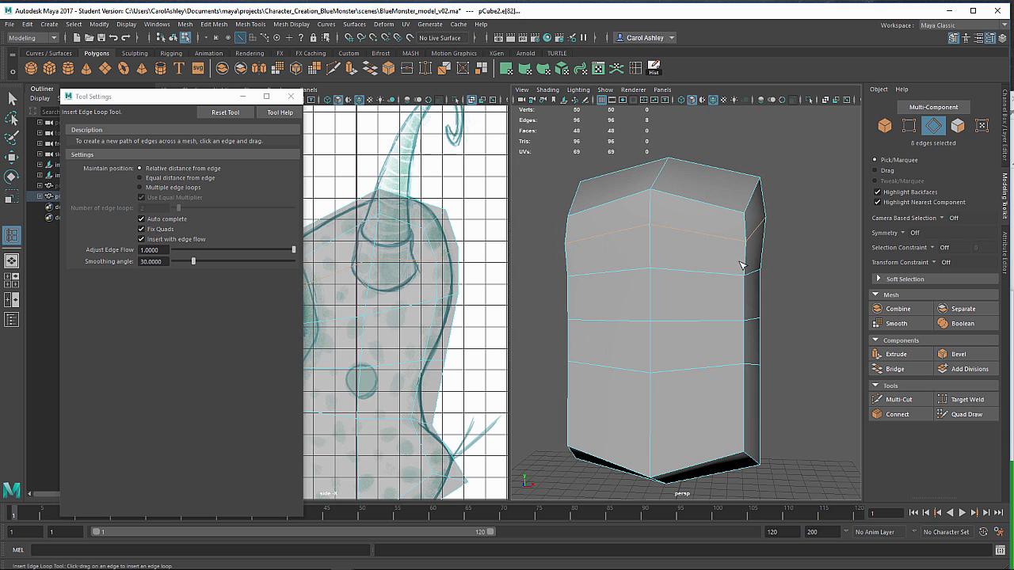
{"action": "middle_click_drag", "start_coordinate": [708, 358], "coordinate": [723, 303], "text": "alt"}
{"action": "middle_click_drag", "start_coordinate": [479, 378], "coordinate": [515, 317], "text": "alt"}
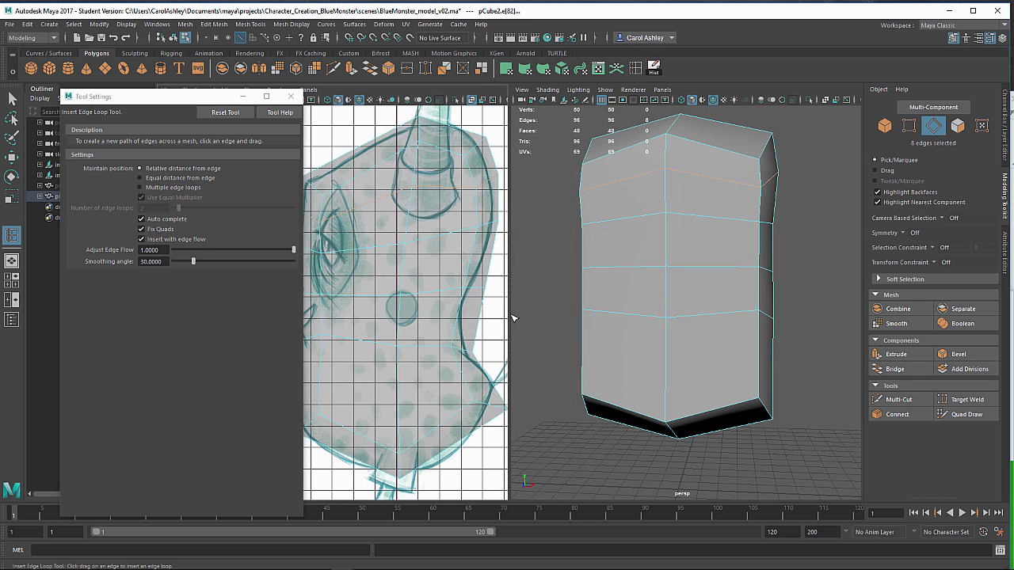
{"action": "scroll", "coordinate": [427, 352], "scroll_direction": "down", "scroll_amount": 1}
{"action": "middle_click_drag", "start_coordinate": [429, 357], "coordinate": [432, 312], "text": "alt"}
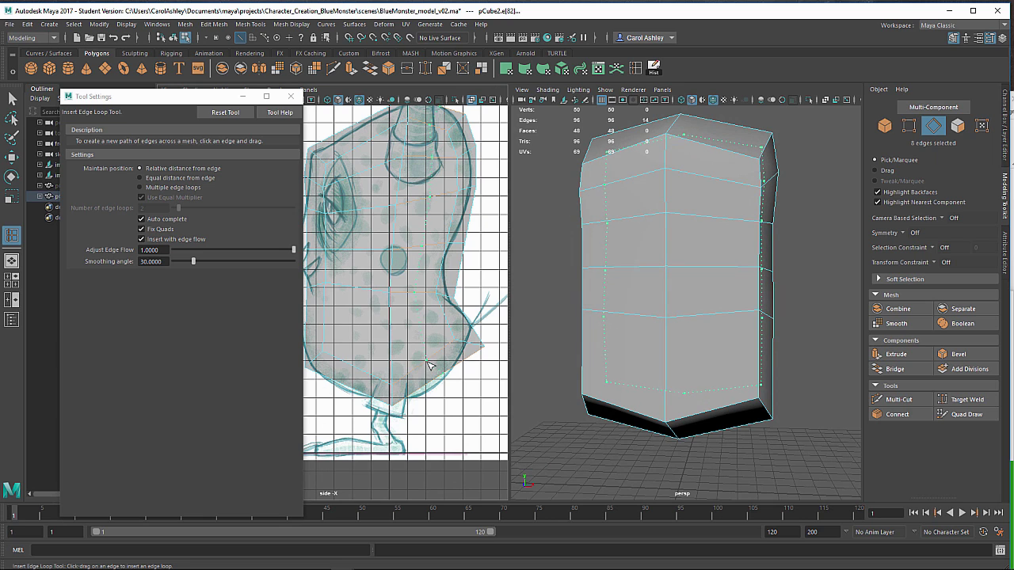
{"action": "left_click_drag", "start_coordinate": [426, 366], "coordinate": [432, 364]}
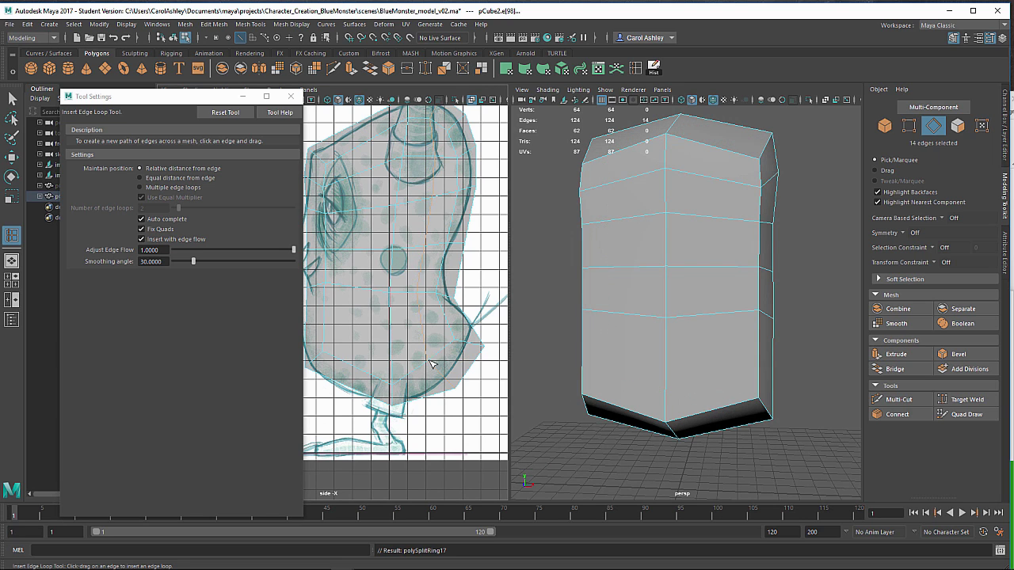
{"action": "middle_click_drag", "start_coordinate": [373, 352], "coordinate": [385, 377], "text": "alt"}
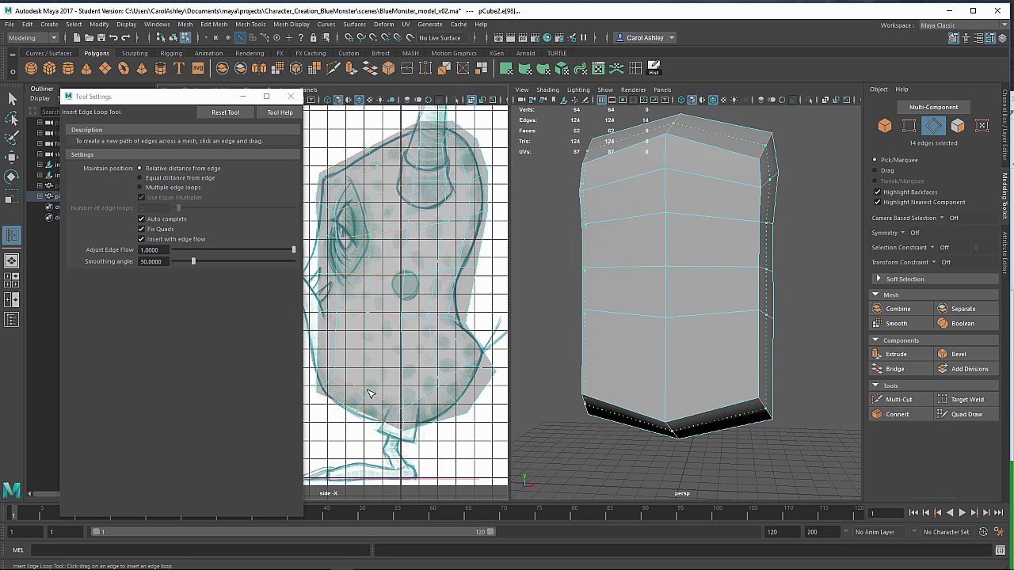
{"action": "left_click", "coordinate": [367, 396]}
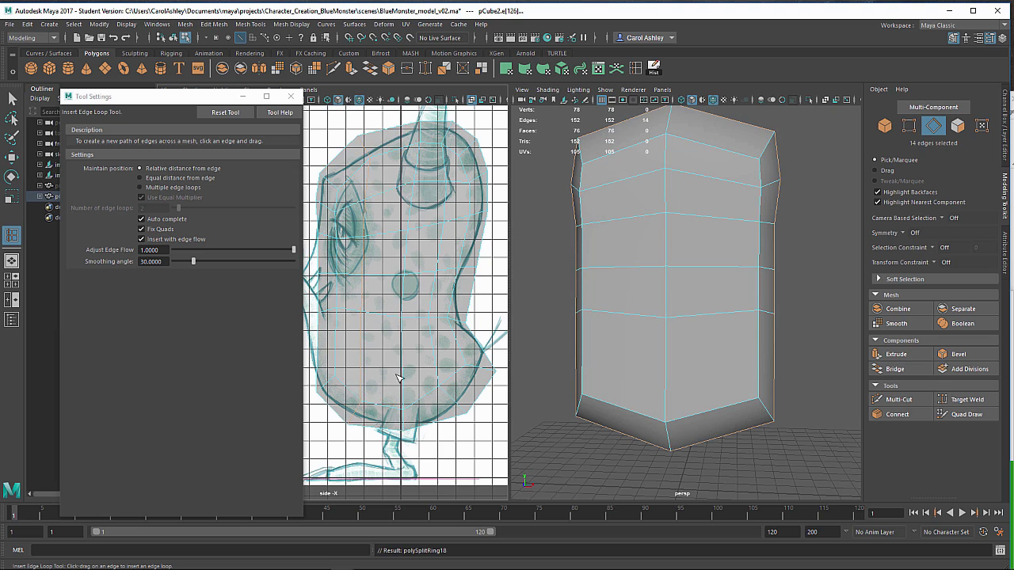
{"action": "mouse_move", "coordinate": [400, 379]}
{"action": "middle_mouse_down", "text": "alt"}
{"action": "mouse_move", "coordinate": [408, 396]}
{"action": "mouse_move", "coordinate": [412, 376]}
{"action": "middle_mouse_up", "text": "alt"}
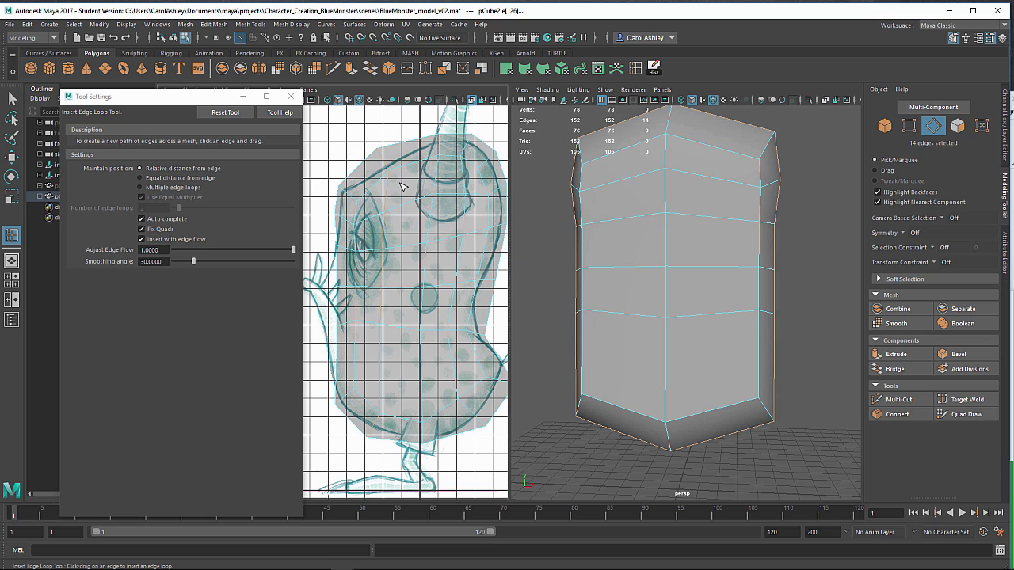
Leave the Insert Edge Loop tool, switch the body mesh to vertex selection, and close the tool settings.
{"action": "key", "text": "q"}
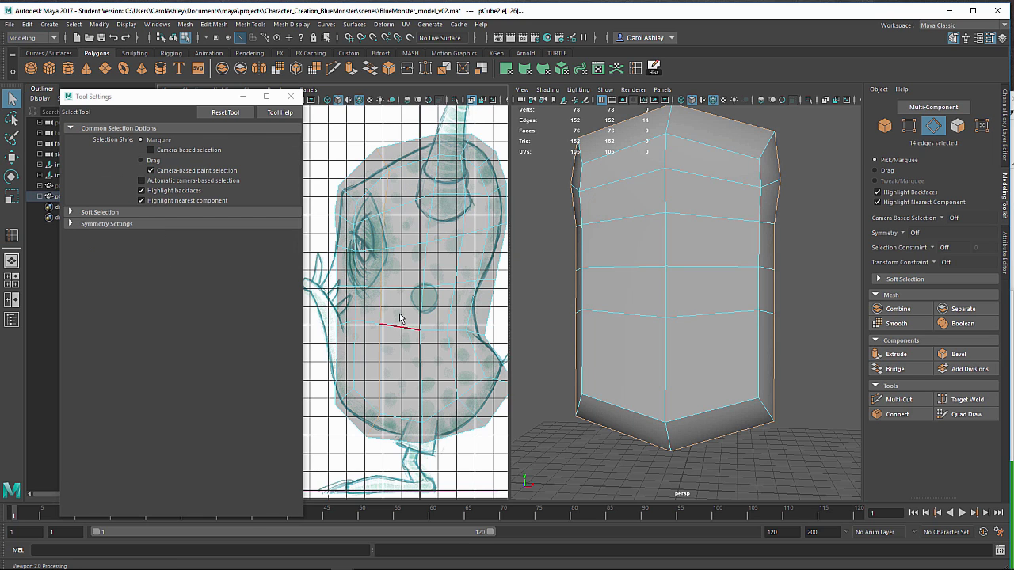
{"action": "right_click", "coordinate": [398, 219]}
{"action": "right_click_drag", "start_coordinate": [400, 219], "coordinate": [353, 220]}
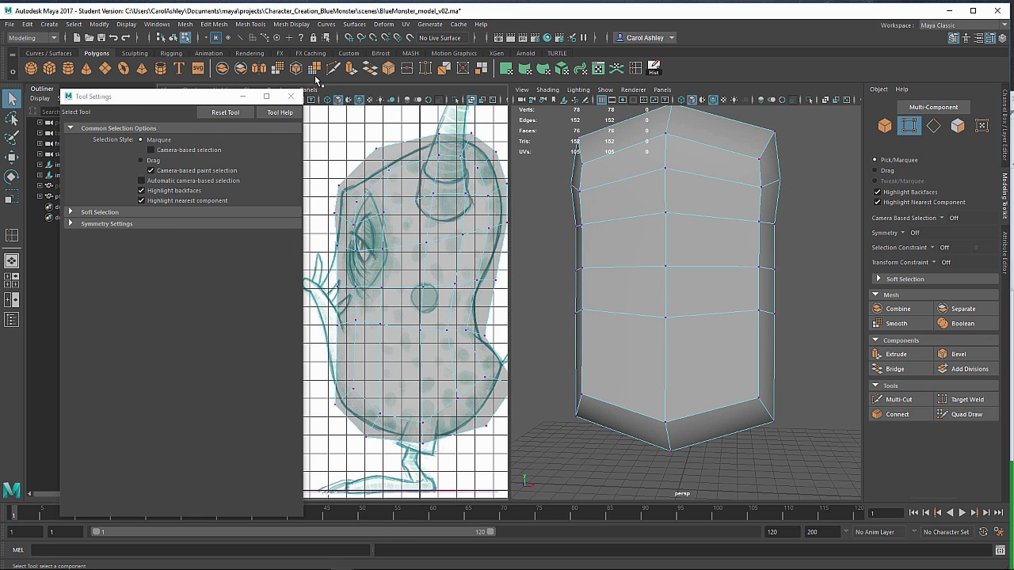
{"action": "left_click", "coordinate": [294, 95]}
{"action": "middle_click_drag", "start_coordinate": [358, 176], "coordinate": [320, 192], "text": "alt"}
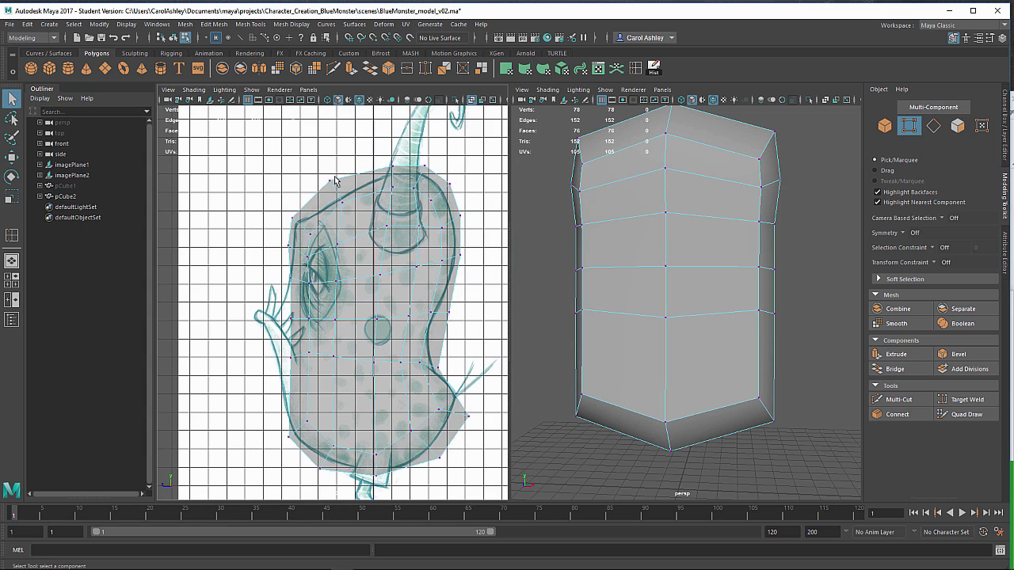
Move the upper front vertices onto the sloping head outline and adjust the inner vertices beside the horn base in the side view.
{"action": "left_click_drag", "start_coordinate": [336, 182], "coordinate": [343, 283]}
{"action": "key", "text": "w"}
{"action": "left_click_drag", "start_coordinate": [647, 281], "coordinate": [708, 303], "text": "alt"}
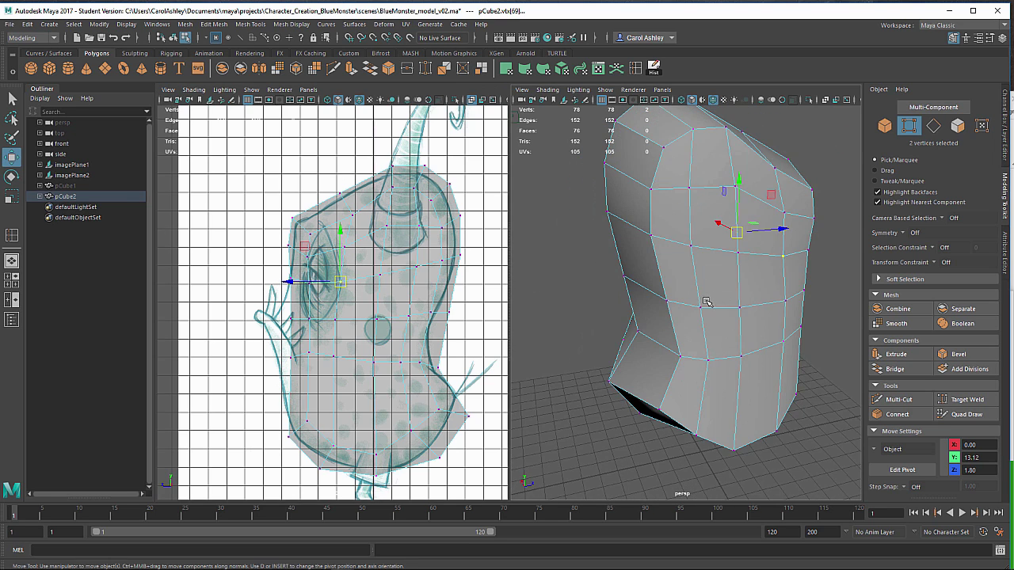
{"action": "left_click_drag", "start_coordinate": [774, 247], "coordinate": [727, 301], "text": "alt"}
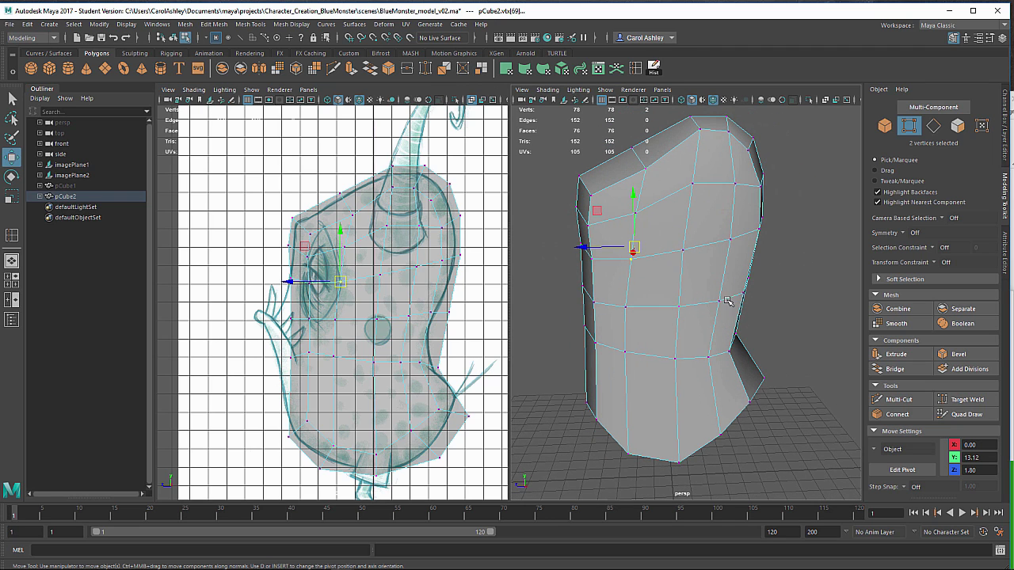
{"action": "left_click", "coordinate": [386, 232]}
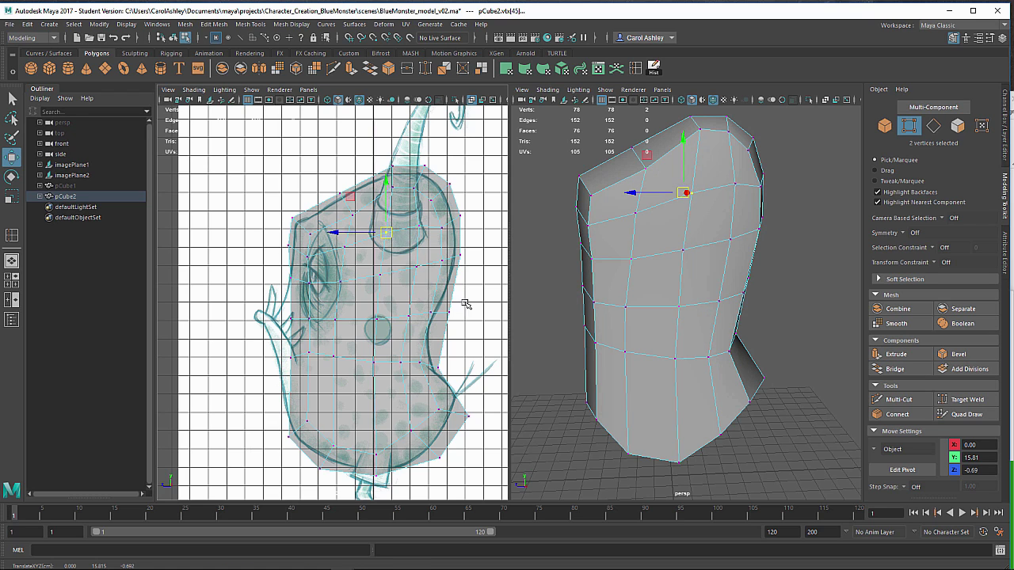
Move the two vertex groups at the back of the waist forward to follow the side drawing's inward curve.
{"action": "left_click_drag", "start_coordinate": [466, 303], "coordinate": [416, 316]}
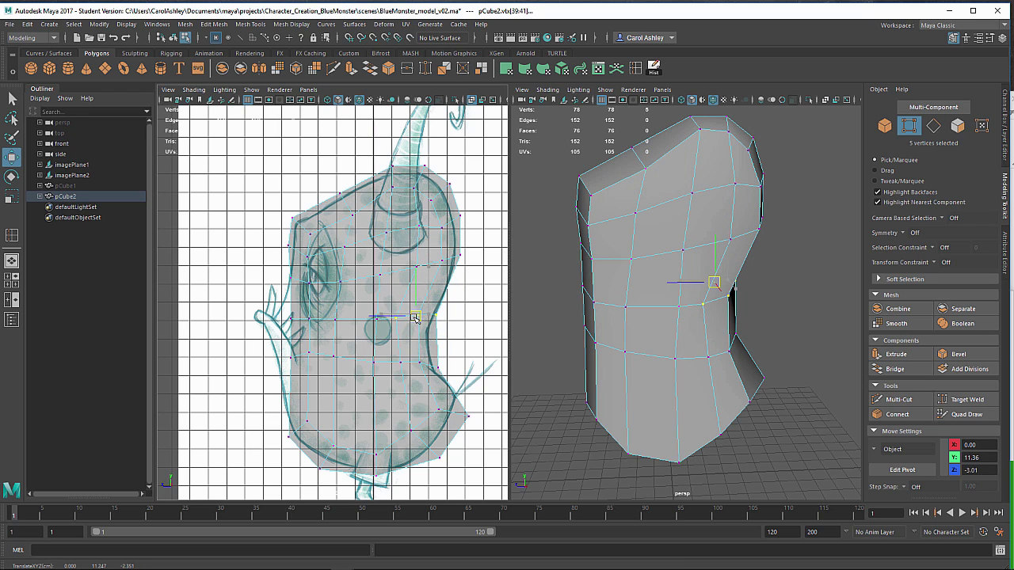
{"action": "left_click_drag", "start_coordinate": [443, 350], "coordinate": [374, 381]}
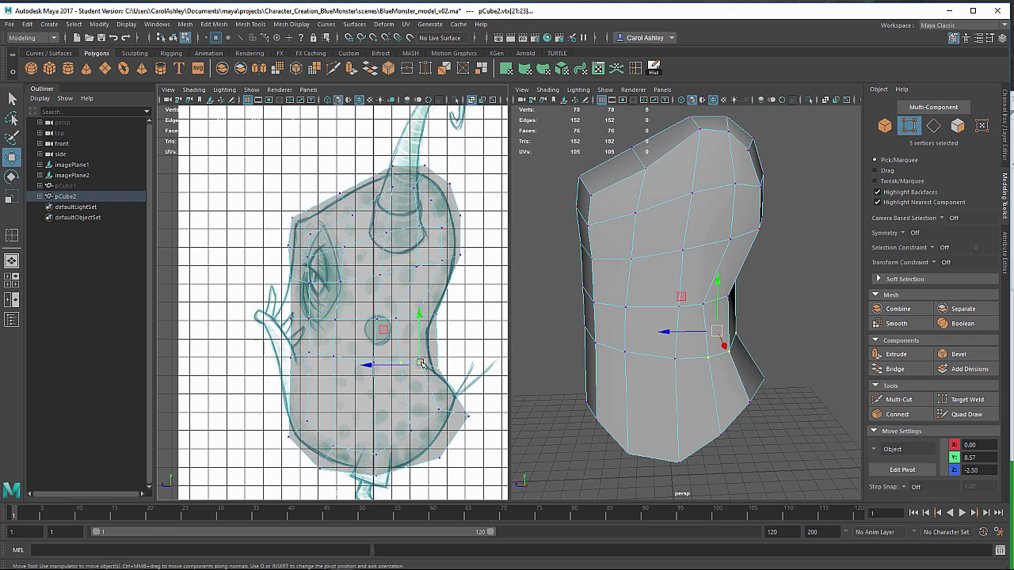
Pull the tail-tip and lower back vertices inward and upward onto the side reference outline.
{"action": "scroll", "coordinate": [475, 332], "scroll_direction": "up", "scroll_amount": 5}
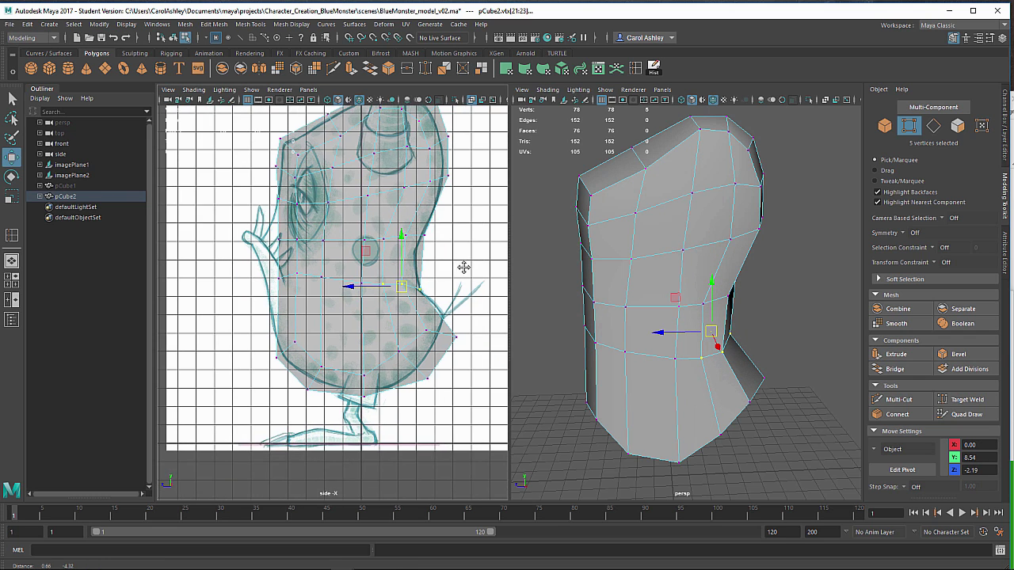
{"action": "middle_click_drag", "start_coordinate": [479, 321], "coordinate": [441, 363], "text": "alt"}
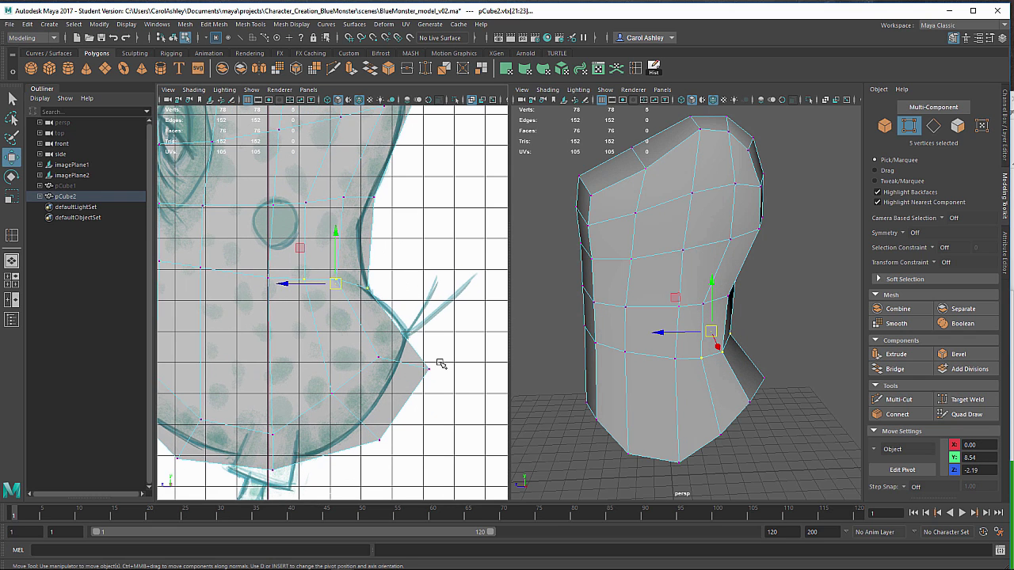
{"action": "left_click", "coordinate": [427, 369]}
{"action": "left_click_drag", "start_coordinate": [427, 369], "coordinate": [384, 342]}
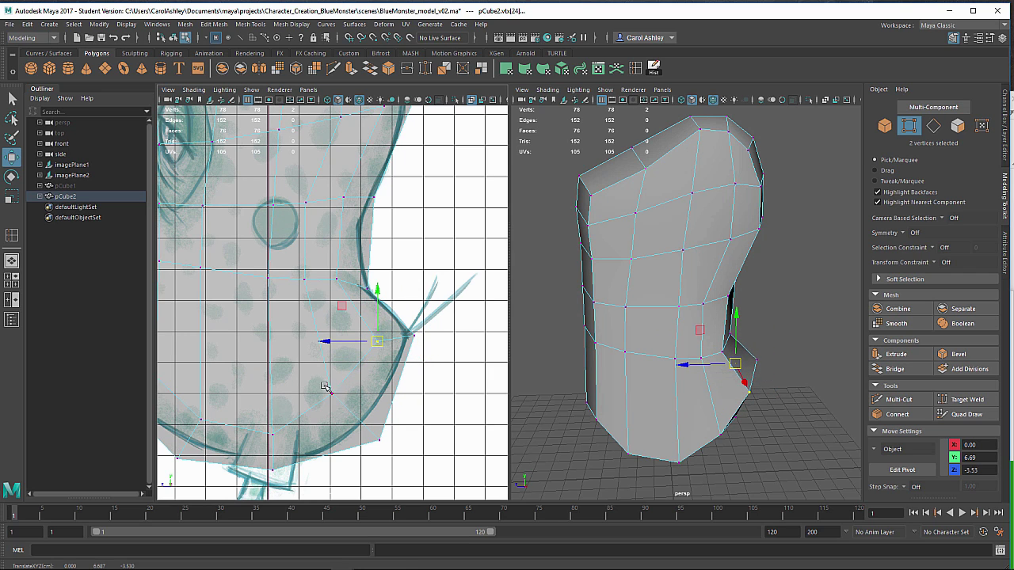
{"action": "middle_click_drag", "start_coordinate": [372, 353], "coordinate": [331, 398]}
{"action": "left_click_drag", "start_coordinate": [676, 384], "coordinate": [628, 321], "text": "alt"}
{"action": "left_click_drag", "start_coordinate": [332, 394], "coordinate": [351, 406]}
{"action": "left_click", "coordinate": [366, 420], "text": "shift"}
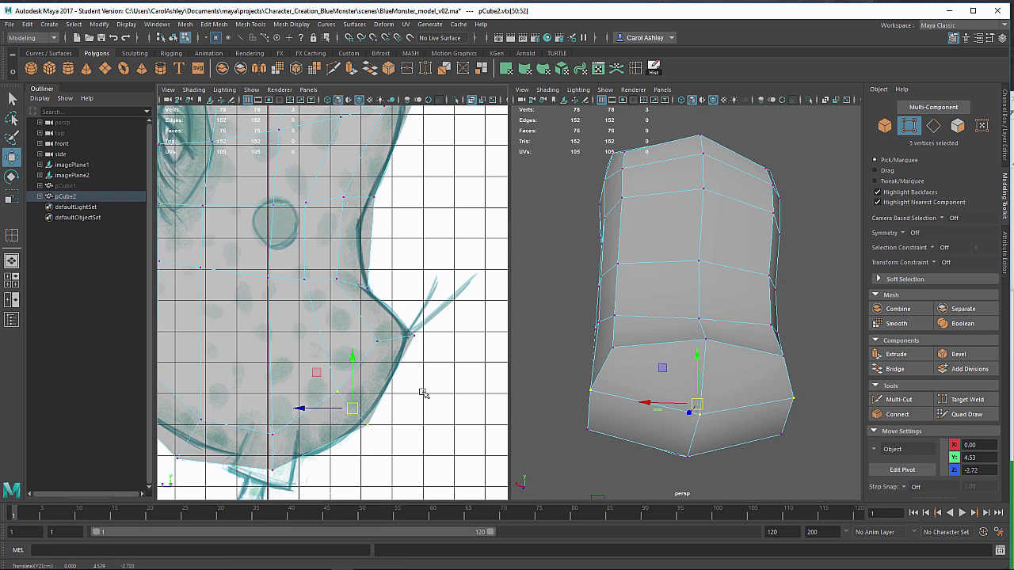
Nudge the inner pair of lower back vertices slightly down and toward the back outline in the side view.
{"action": "middle_click_drag", "start_coordinate": [434, 391], "coordinate": [450, 344], "text": "alt"}
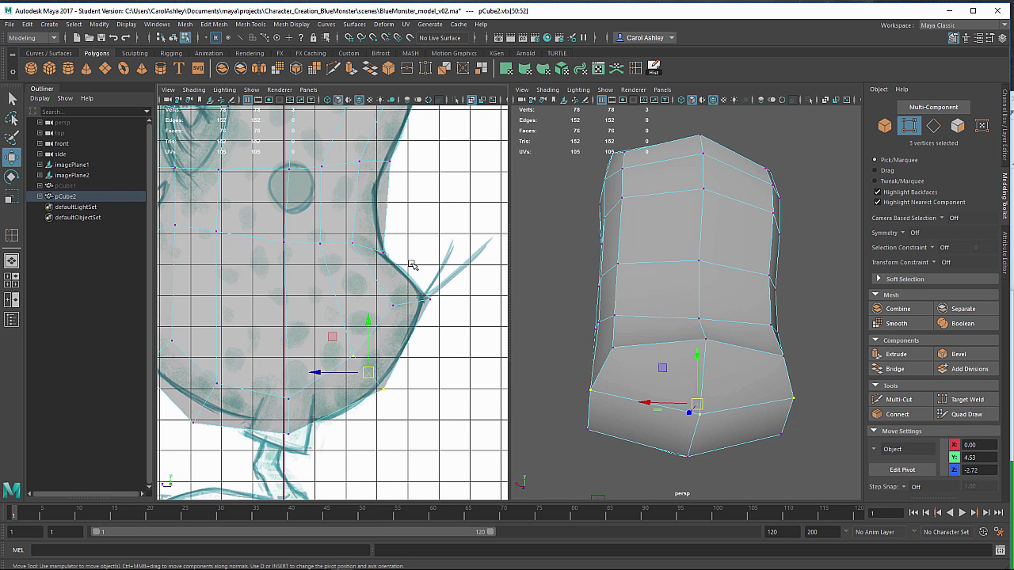
{"action": "scroll", "coordinate": [416, 245], "scroll_direction": "down", "scroll_amount": 2}
{"action": "middle_click_drag", "start_coordinate": [385, 245], "coordinate": [400, 279], "text": "alt"}
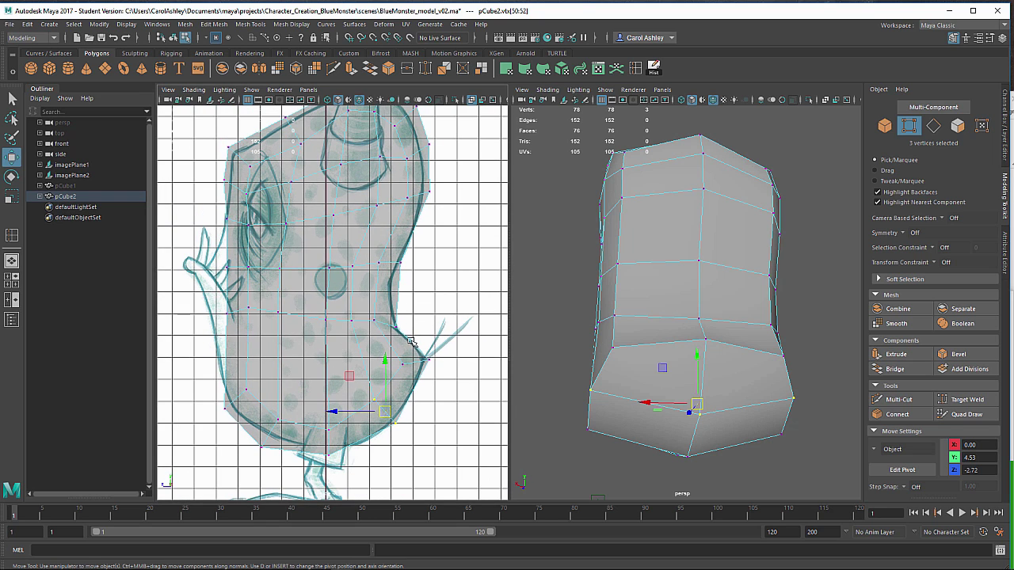
{"action": "left_click_drag", "start_coordinate": [362, 394], "coordinate": [379, 405]}
{"action": "left_click_drag", "start_coordinate": [376, 395], "coordinate": [380, 401]}
Raise the lower front vertices onto the belly outline and adjust the inner front vertices in the side view.
{"action": "middle_click_drag", "start_coordinate": [375, 459], "coordinate": [423, 425], "text": "alt"}
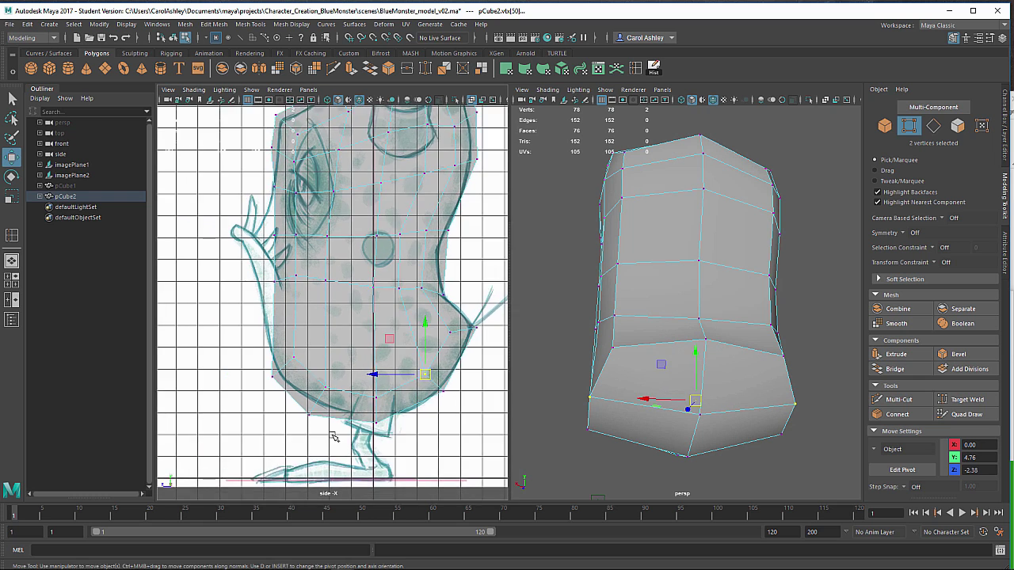
{"action": "right_click_drag", "start_coordinate": [293, 453], "coordinate": [316, 447], "text": "alt"}
{"action": "middle_click_drag", "start_coordinate": [317, 447], "coordinate": [338, 449], "text": "alt"}
{"action": "left_click_drag", "start_coordinate": [378, 377], "coordinate": [379, 376]}
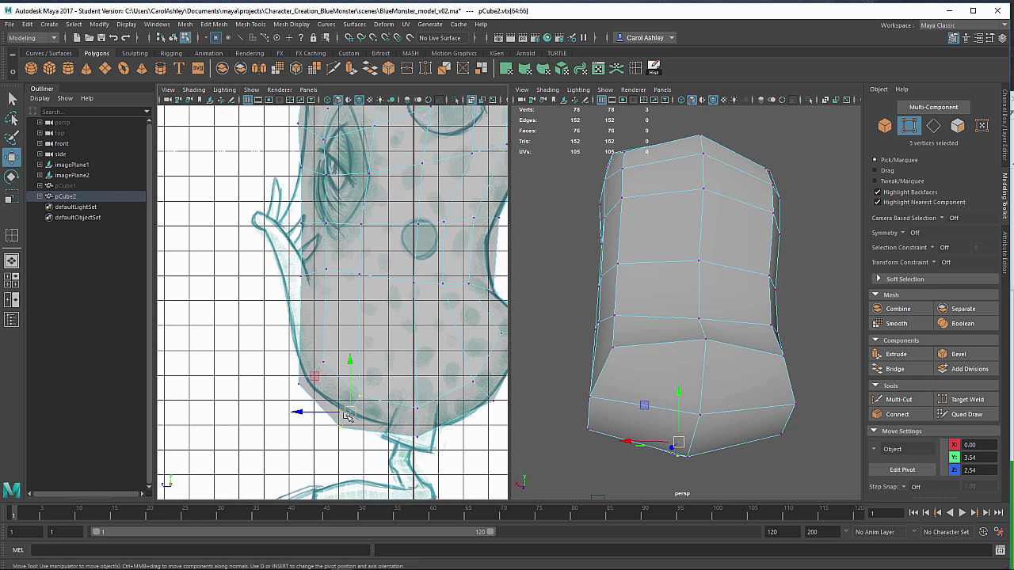
{"action": "left_click_drag", "start_coordinate": [349, 413], "coordinate": [351, 399]}
{"action": "middle_click_drag", "start_coordinate": [298, 406], "coordinate": [296, 427], "text": "alt"}
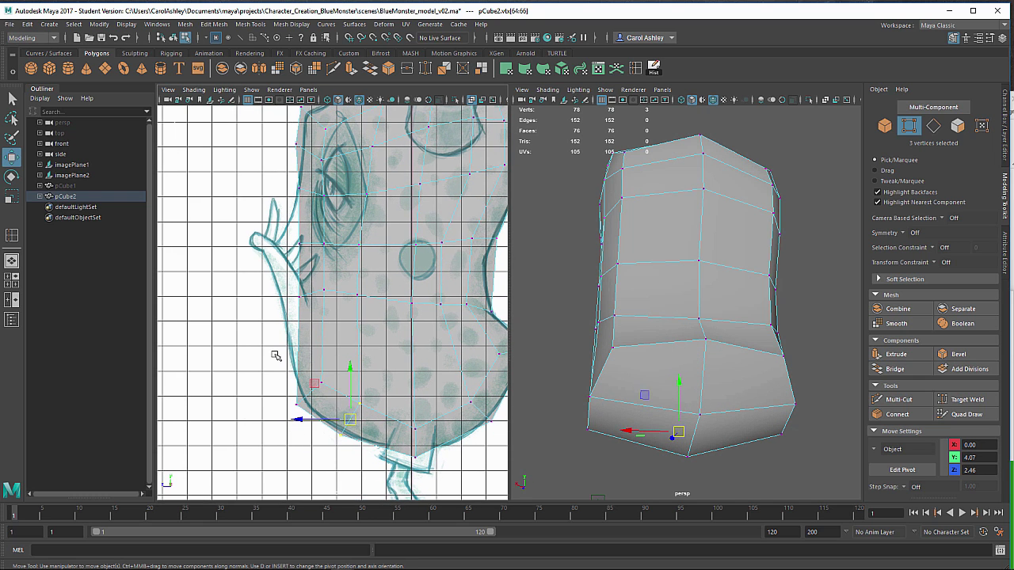
{"action": "left_click_drag", "start_coordinate": [330, 406], "coordinate": [314, 385]}
{"action": "middle_click_drag", "start_coordinate": [349, 325], "coordinate": [353, 437], "text": "alt"}
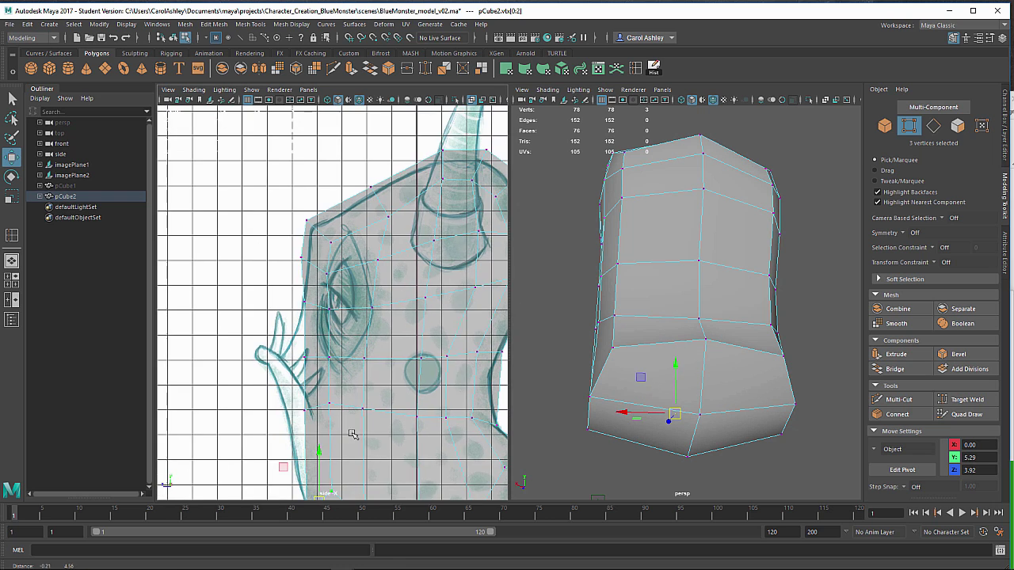
{"action": "left_click_drag", "start_coordinate": [322, 386], "coordinate": [337, 405]}
Reposition the upper front vertices around the brow and eye to match the face outline in the side drawing.
{"action": "middle_click_drag", "start_coordinate": [361, 389], "coordinate": [363, 454], "text": "alt"}
{"action": "left_click_drag", "start_coordinate": [280, 348], "coordinate": [324, 316]}
{"action": "left_click_drag", "start_coordinate": [331, 306], "coordinate": [327, 297]}
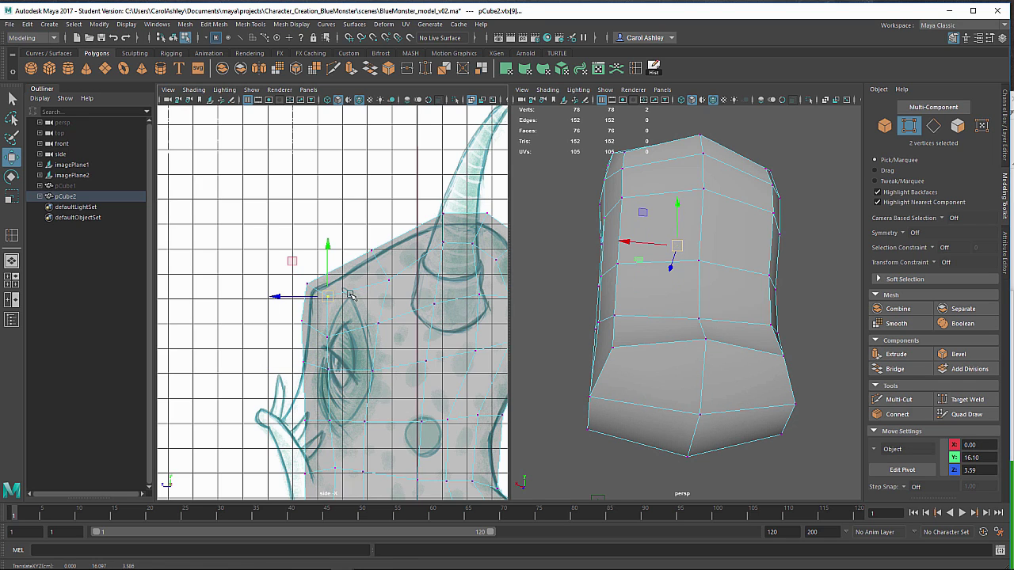
{"action": "left_click_drag", "start_coordinate": [363, 233], "coordinate": [376, 257]}
{"action": "mouse_move", "coordinate": [303, 280]}
{"action": "left_mouse_down"}
{"action": "mouse_move", "coordinate": [316, 291]}
{"action": "mouse_move", "coordinate": [310, 283]}
{"action": "left_mouse_up"}
{"action": "left_click_drag", "start_coordinate": [294, 319], "coordinate": [320, 336]}
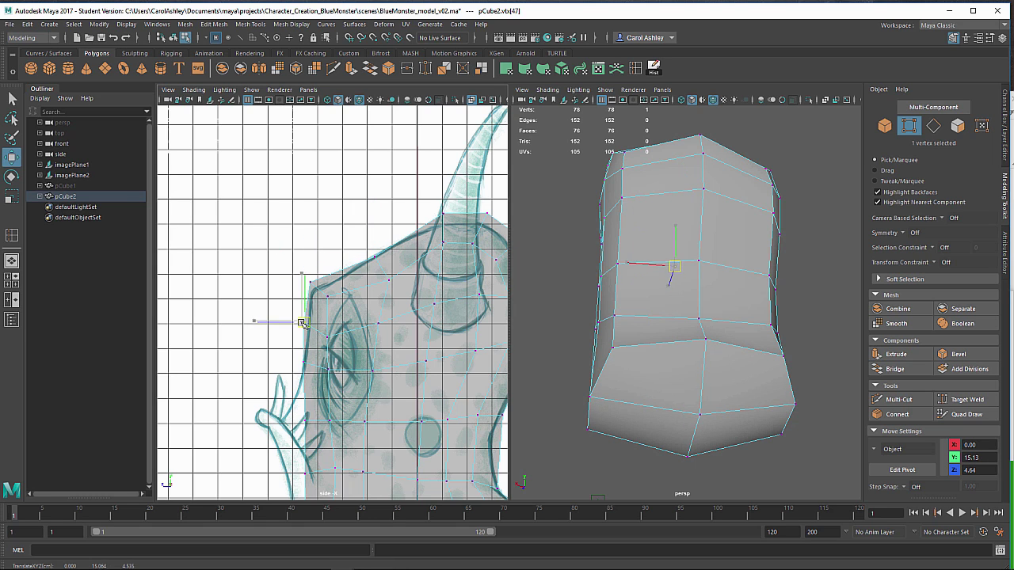
Move the centre back vertex at the waist inward and down onto the side reference outline.
{"action": "middle_click_drag", "start_coordinate": [362, 375], "coordinate": [345, 326], "text": "alt"}
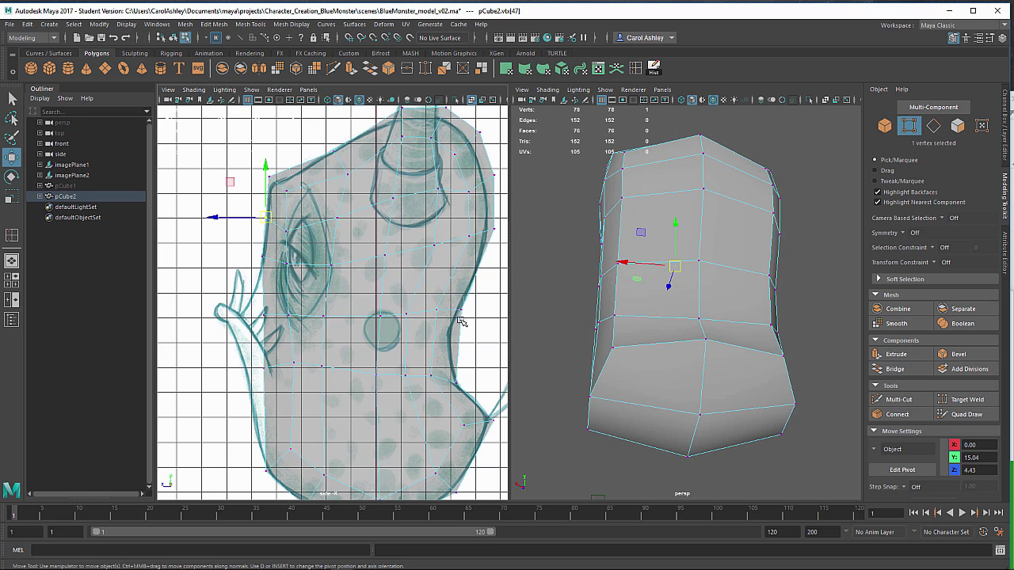
{"action": "left_click_drag", "start_coordinate": [420, 302], "coordinate": [446, 317]}
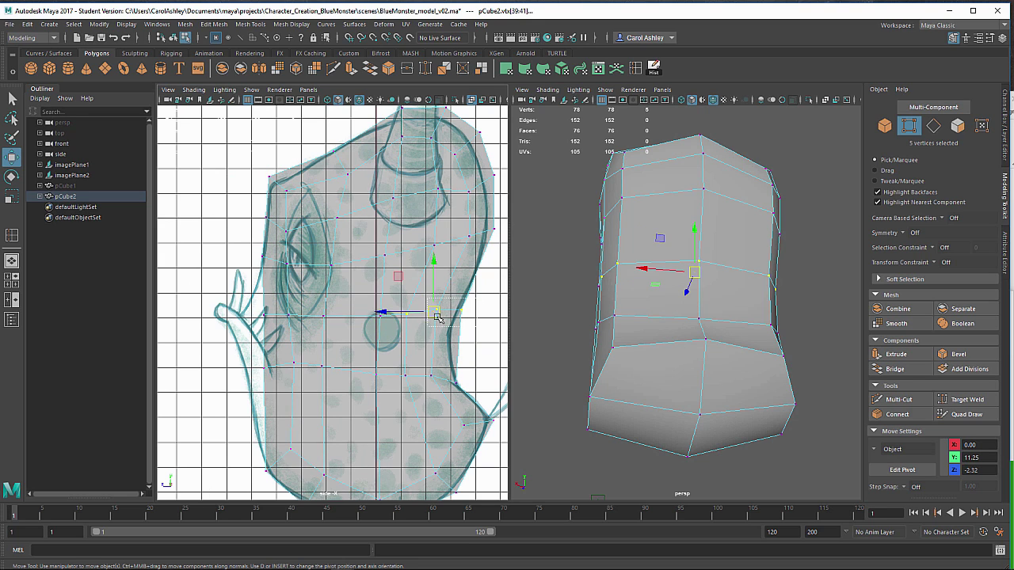
{"action": "left_click", "coordinate": [439, 325]}
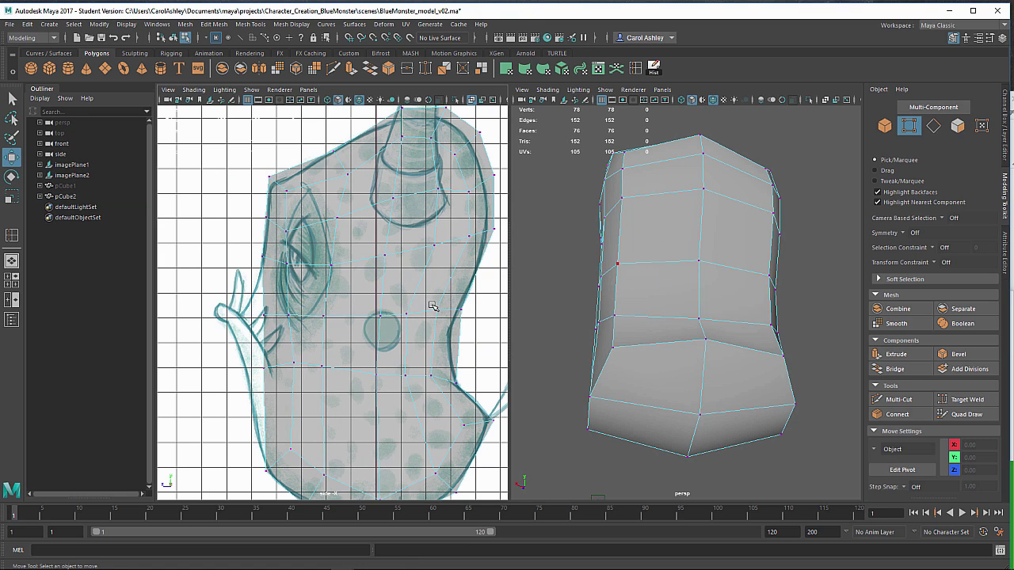
{"action": "left_click_drag", "start_coordinate": [433, 315], "coordinate": [440, 307]}
{"action": "left_click_drag", "start_coordinate": [438, 311], "coordinate": [453, 337]}
{"action": "left_click", "coordinate": [464, 317]}
{"action": "left_click_drag", "start_coordinate": [608, 290], "coordinate": [671, 300], "text": "alt"}
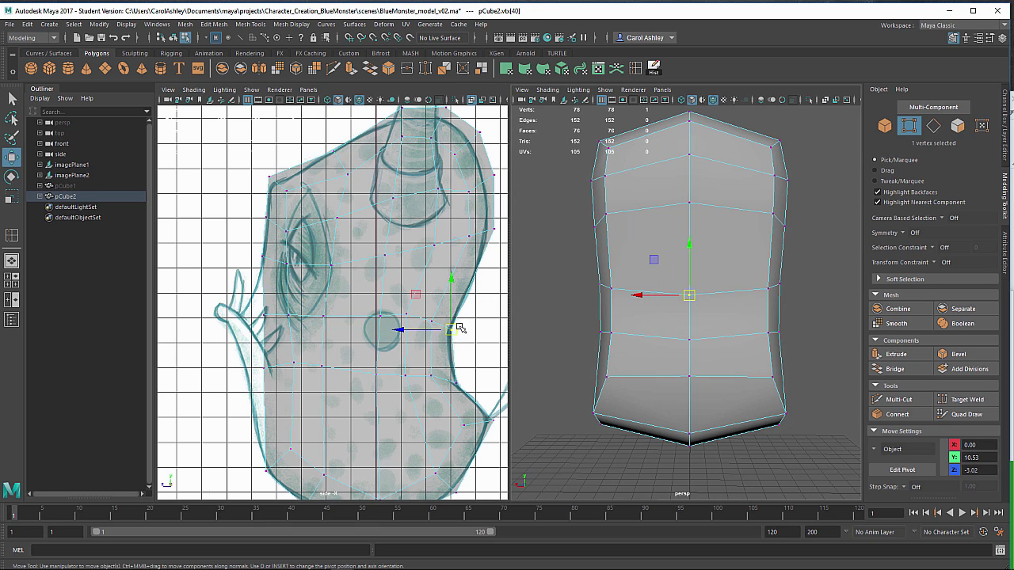
Reposition the upper back vertices along the head outline and raise the inner pair beside the eye in the side view.
{"action": "middle_click_drag", "start_coordinate": [478, 313], "coordinate": [456, 353], "text": "alt"}
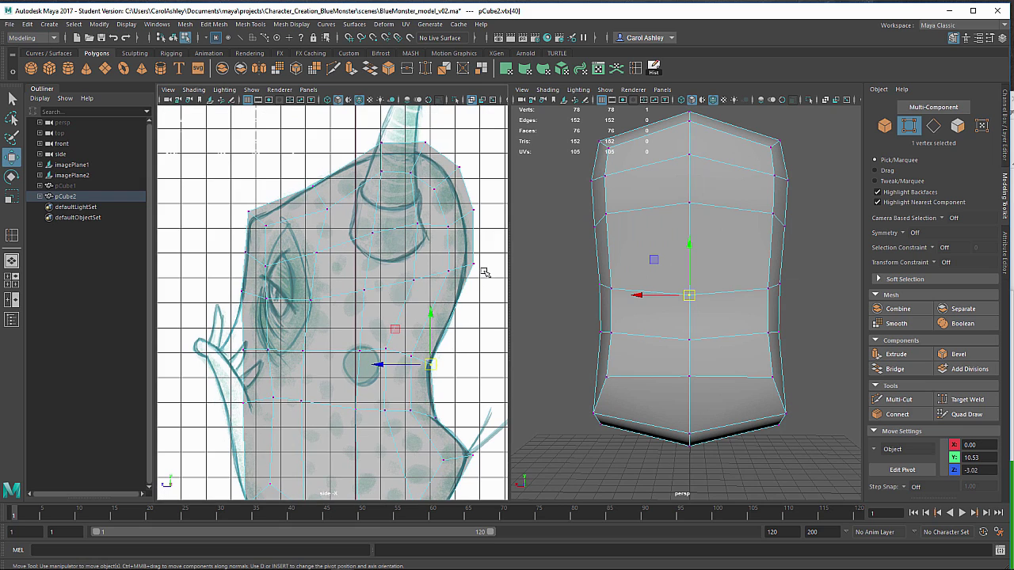
{"action": "left_click_drag", "start_coordinate": [439, 286], "coordinate": [454, 277]}
{"action": "left_click_drag", "start_coordinate": [433, 241], "coordinate": [454, 219]}
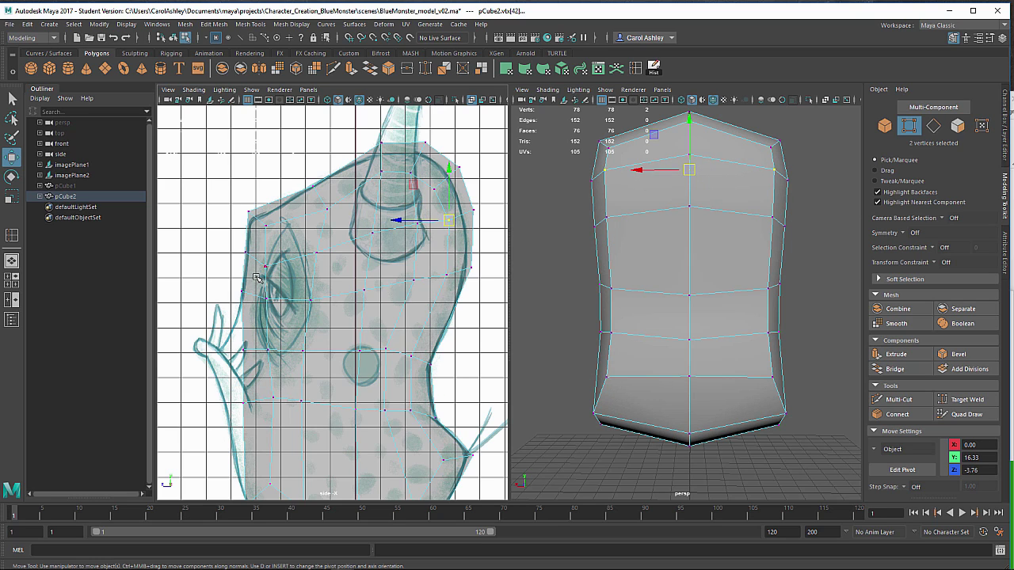
{"action": "left_click_drag", "start_coordinate": [255, 278], "coordinate": [274, 258]}
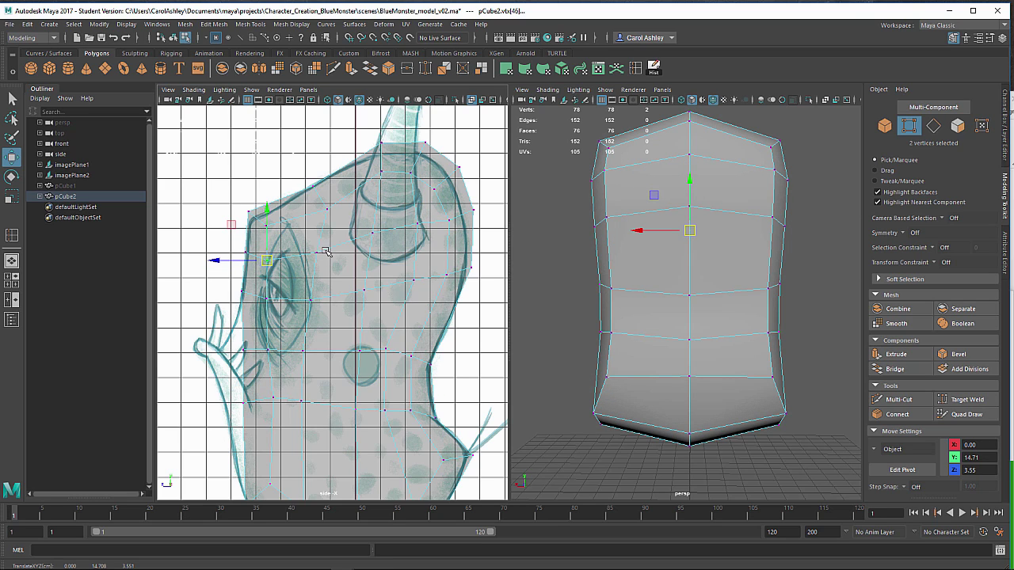
{"action": "left_click_drag", "start_coordinate": [625, 325], "coordinate": [644, 339], "text": "alt"}
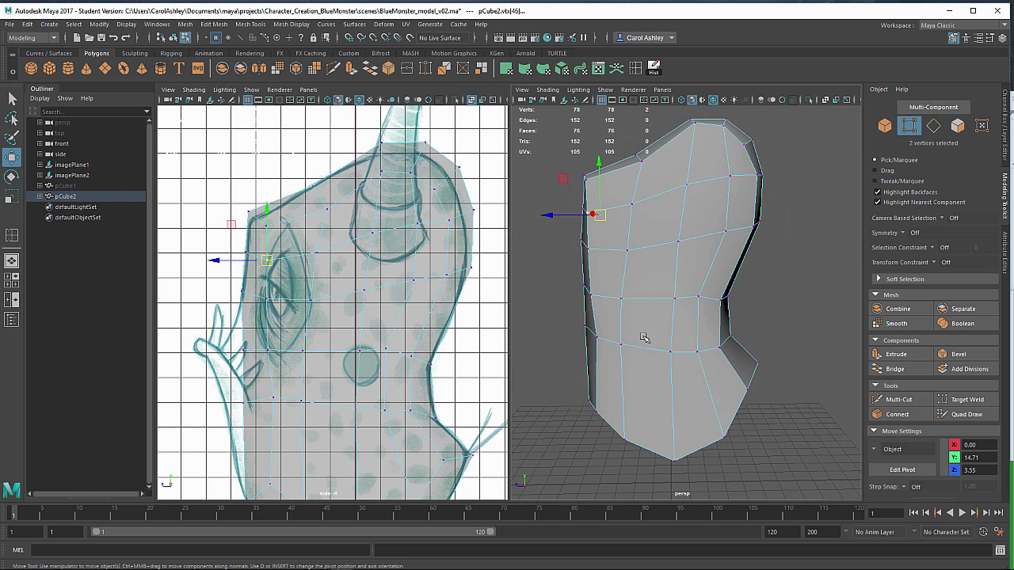
Insert a horizontal edge loop around the lower body between the waist and the bottom.
{"action": "middle_click_drag", "start_coordinate": [319, 432], "coordinate": [314, 328], "text": "alt"}
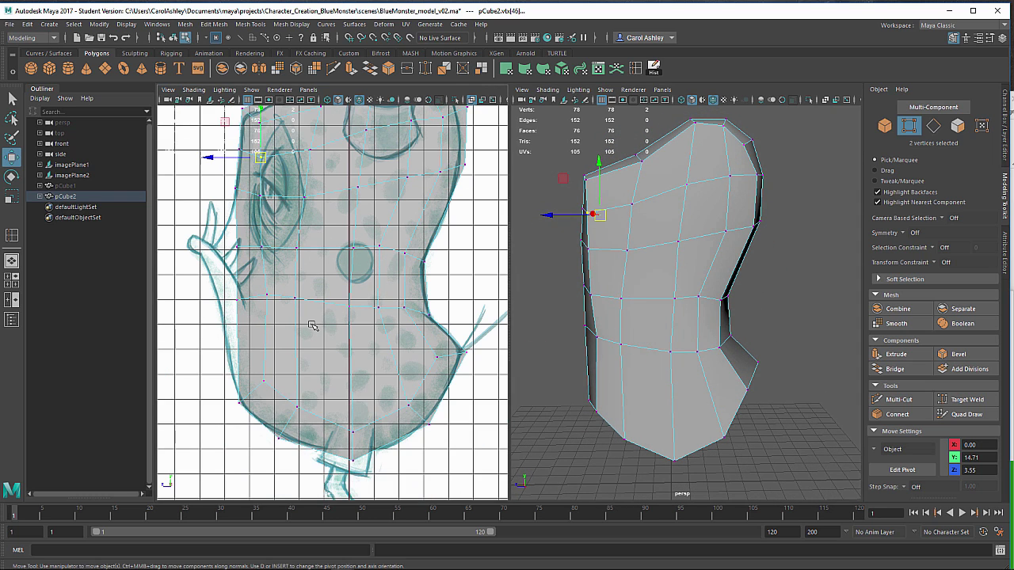
{"action": "right_click_drag", "start_coordinate": [315, 328], "coordinate": [353, 333], "text": "alt"}
{"action": "left_click_drag", "start_coordinate": [689, 381], "coordinate": [637, 362], "text": "alt"}
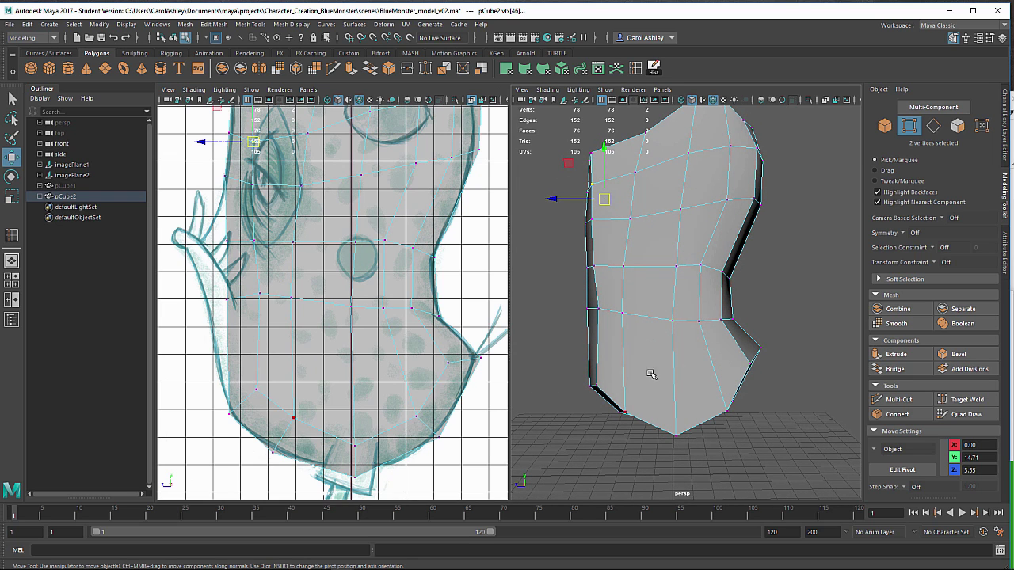
{"action": "left_click", "coordinate": [635, 68]}
{"action": "left_click_drag", "start_coordinate": [354, 353], "coordinate": [358, 375]}
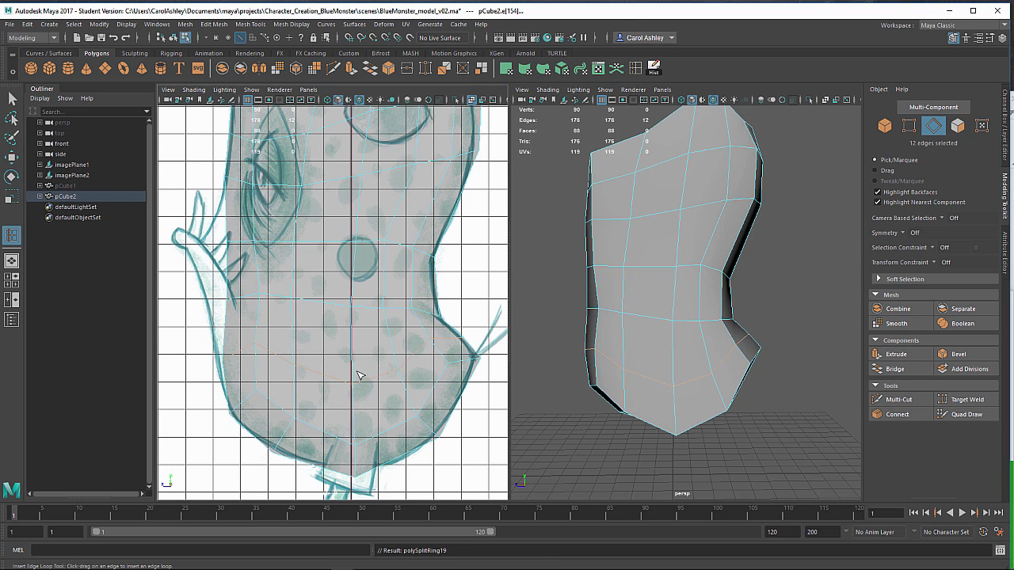
{"action": "left_click_drag", "start_coordinate": [777, 327], "coordinate": [681, 360], "text": "alt"}
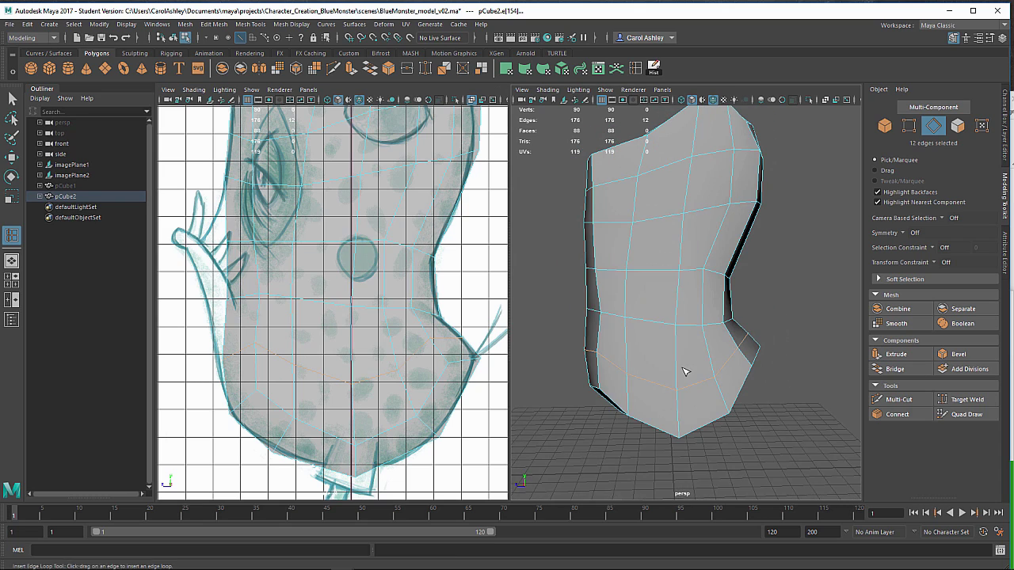
Raise the bottom centre vertices onto the underside outline and reposition the lower back vertices in the side view.
{"action": "mouse_move", "coordinate": [343, 318]}
{"action": "middle_mouse_down", "text": "alt"}
{"action": "mouse_move", "coordinate": [339, 415]}
{"action": "mouse_move", "coordinate": [349, 328]}
{"action": "middle_mouse_up", "text": "alt"}
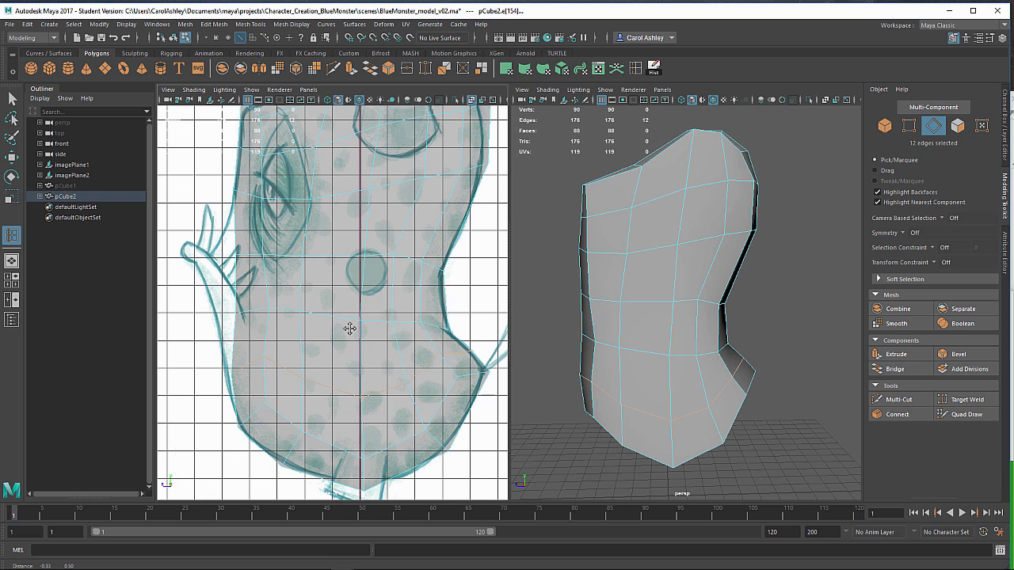
{"action": "middle_click_drag", "start_coordinate": [375, 359], "coordinate": [358, 293], "text": "alt"}
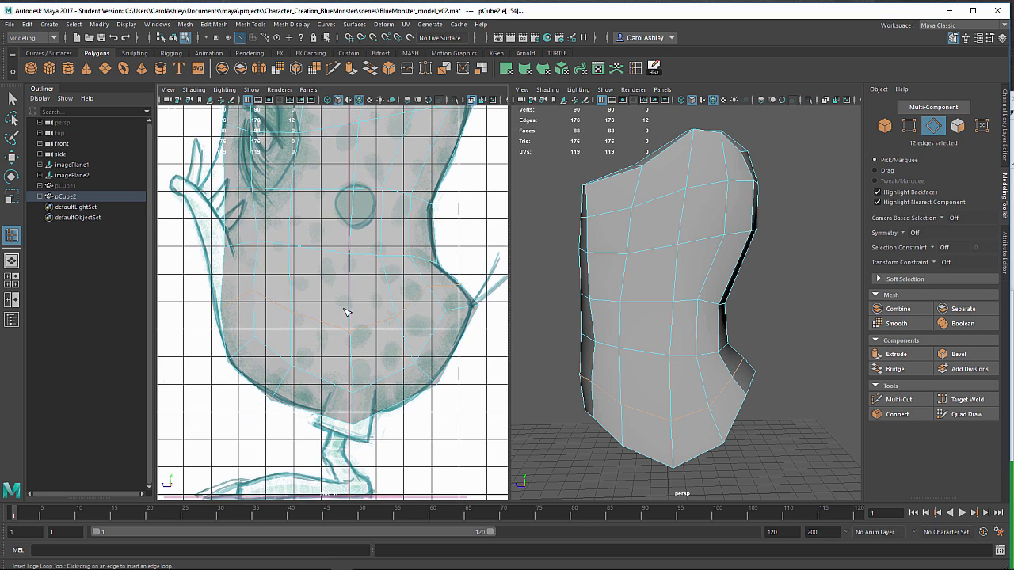
{"action": "right_click_drag", "start_coordinate": [349, 315], "coordinate": [357, 338], "text": "alt"}
{"action": "middle_click_drag", "start_coordinate": [357, 337], "coordinate": [363, 307], "text": "alt"}
{"action": "key", "text": "q"}
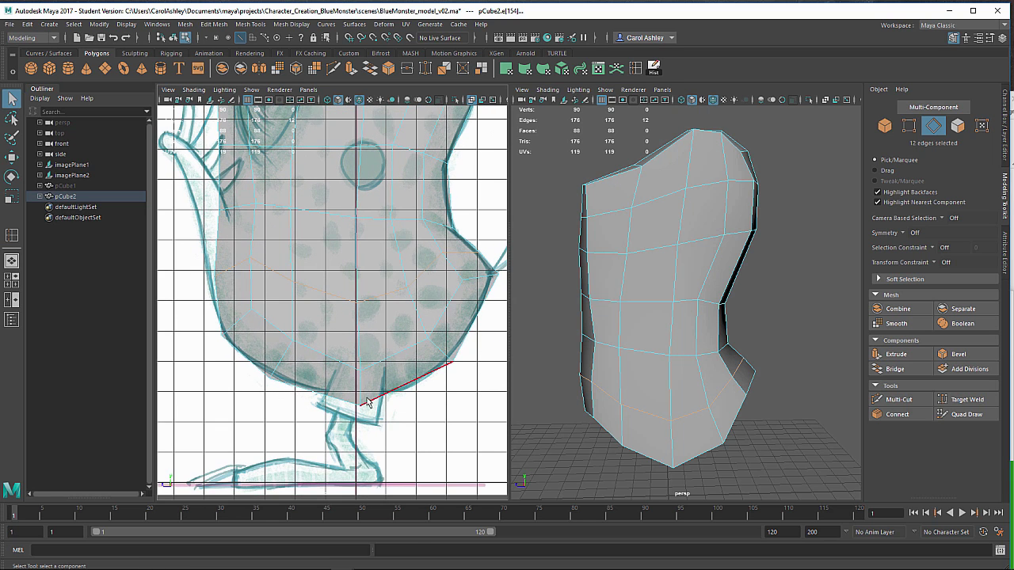
{"action": "right_click_drag", "start_coordinate": [368, 254], "coordinate": [318, 260]}
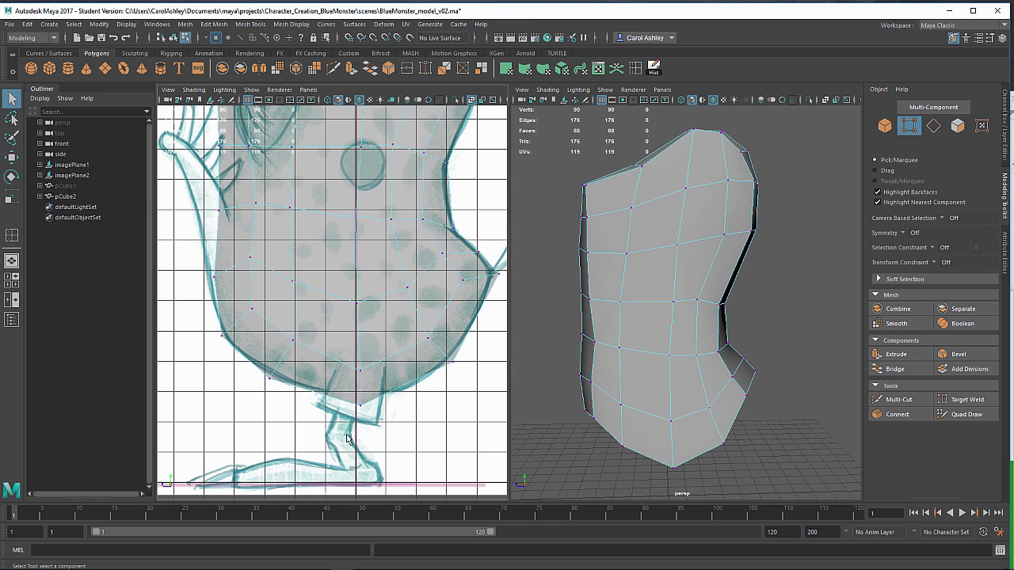
{"action": "left_click_drag", "start_coordinate": [384, 345], "coordinate": [340, 420]}
{"action": "key", "text": "w"}
{"action": "left_click_drag", "start_coordinate": [361, 362], "coordinate": [361, 353]}
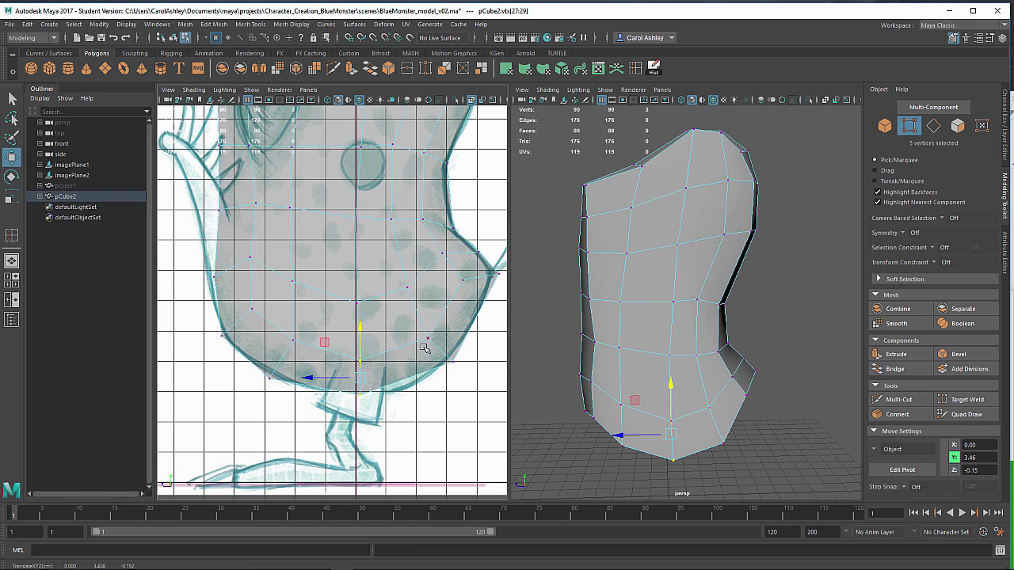
{"action": "left_click_drag", "start_coordinate": [406, 321], "coordinate": [425, 364]}
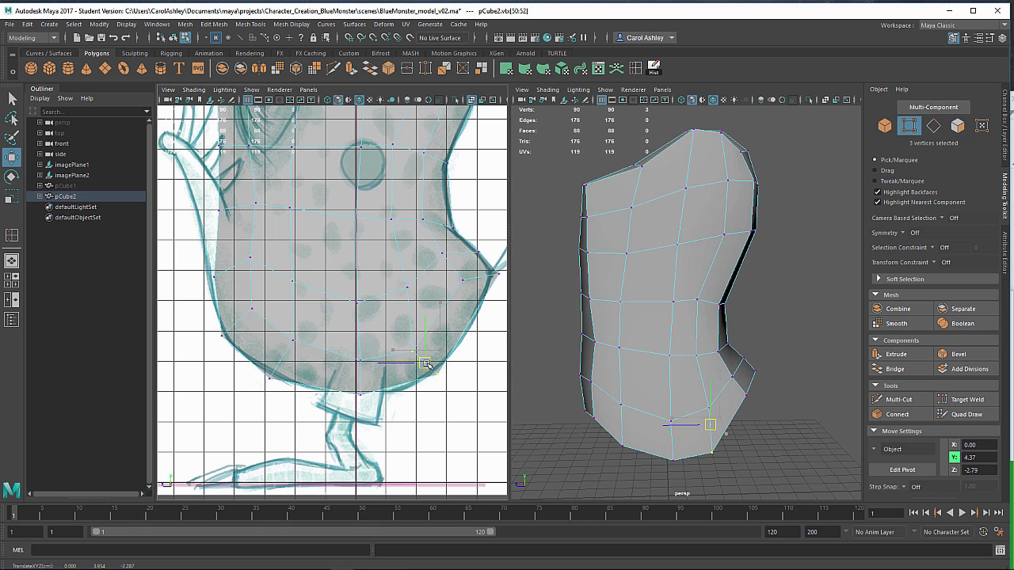
{"action": "left_click_drag", "start_coordinate": [399, 282], "coordinate": [415, 301]}
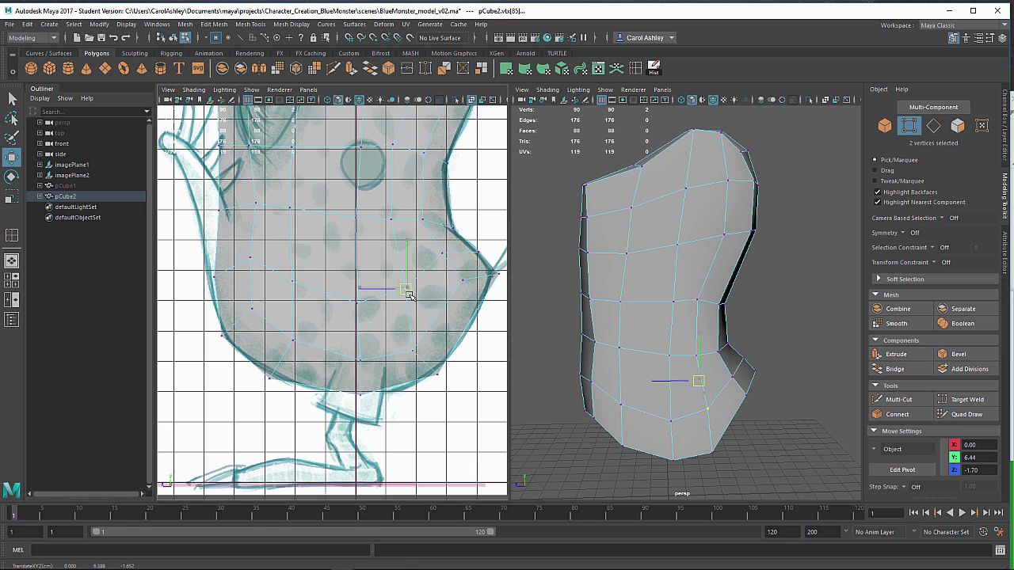
Switch the reference view to the front drawing and turn on Object X symmetry for the vertex edits.
{"action": "scroll", "coordinate": [425, 321], "scroll_direction": "up", "scroll_amount": 1}
{"action": "scroll", "coordinate": [431, 337], "scroll_direction": "down", "scroll_amount": 5}
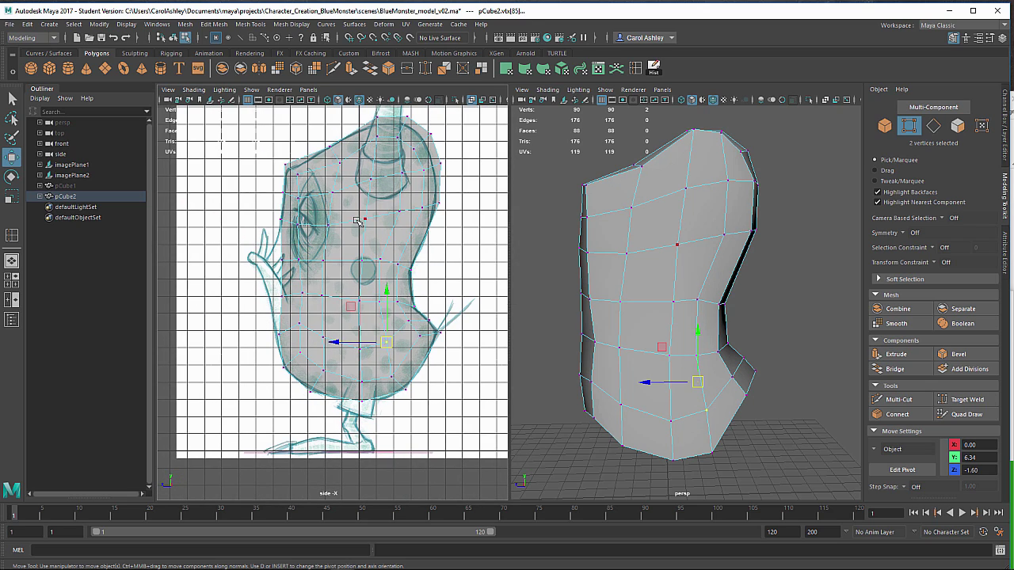
{"action": "key", "text": "space"}
{"action": "left_click_drag", "start_coordinate": [359, 226], "coordinate": [361, 255]}
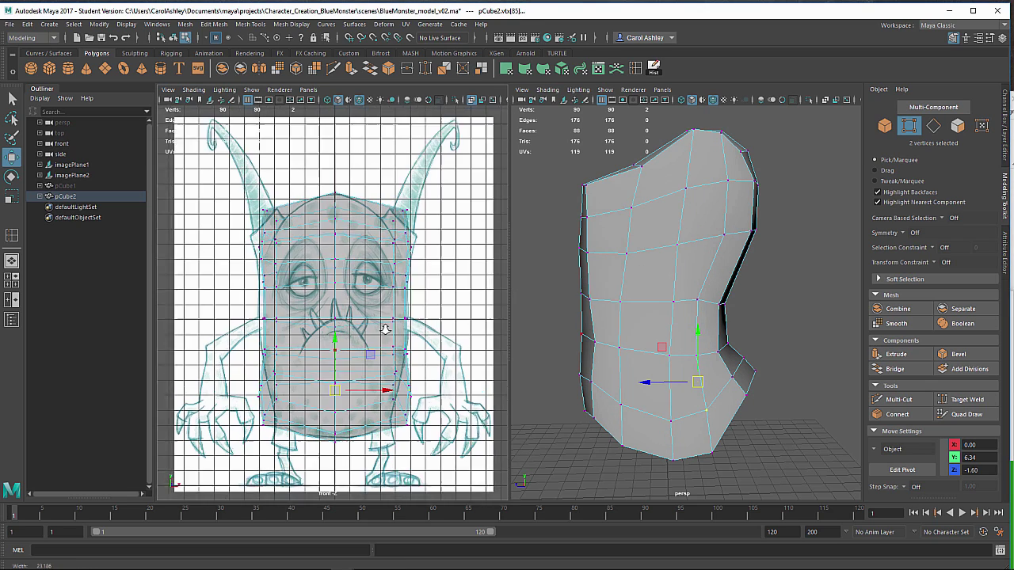
{"action": "right_click_drag", "start_coordinate": [385, 329], "coordinate": [389, 324], "text": "alt"}
{"action": "middle_click_drag", "start_coordinate": [371, 325], "coordinate": [368, 265], "text": "alt"}
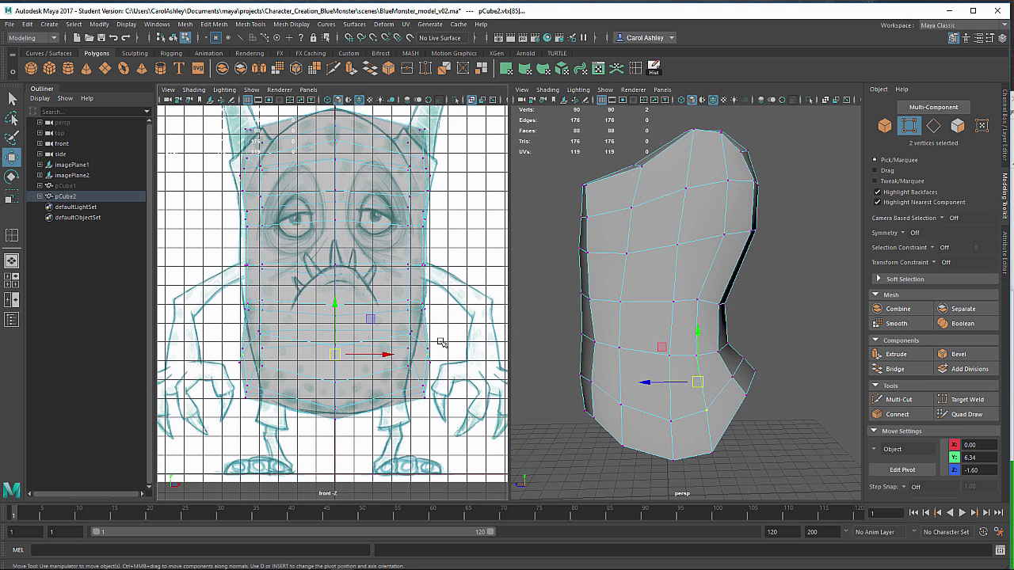
{"action": "left_click_drag", "start_coordinate": [398, 424], "coordinate": [433, 305]}
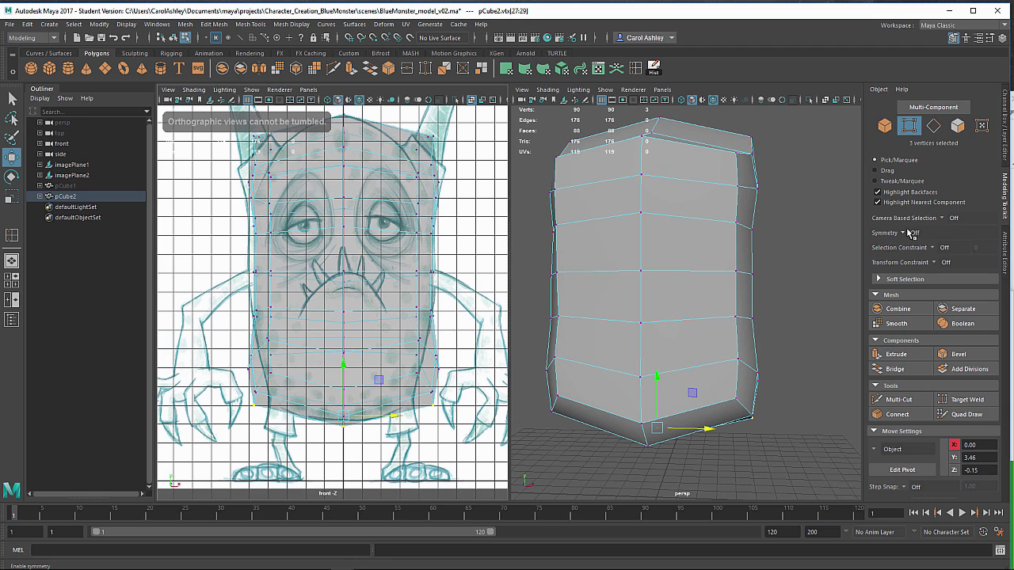
{"action": "left_click", "coordinate": [907, 233]}
{"action": "left_click", "coordinate": [935, 251]}
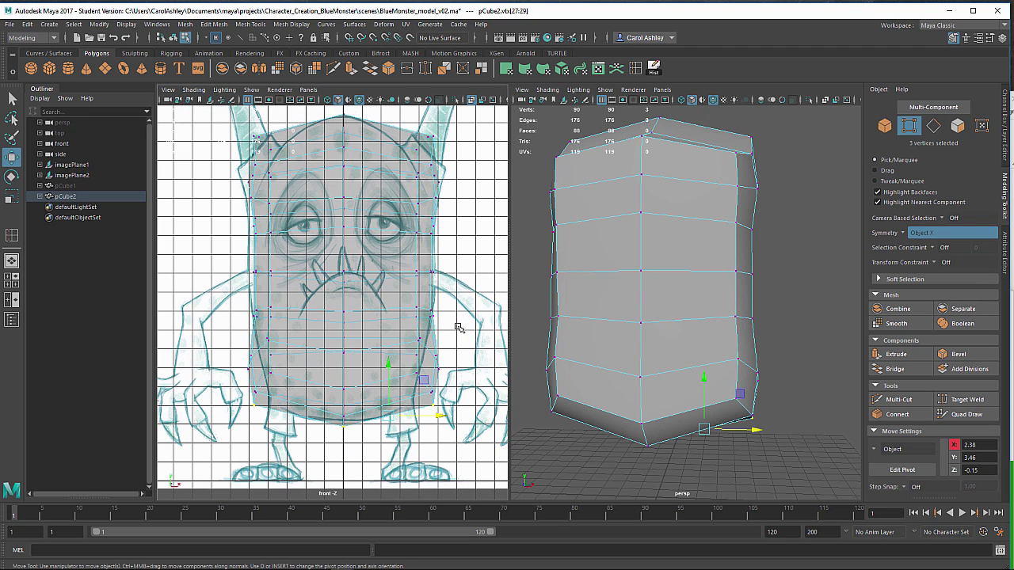
Pull the lower side vertices inward symmetrically to taper the bottom of the body to the front drawing.
{"action": "left_click_drag", "start_coordinate": [414, 400], "coordinate": [405, 418]}
{"action": "left_click_drag", "start_coordinate": [470, 371], "coordinate": [457, 373]}
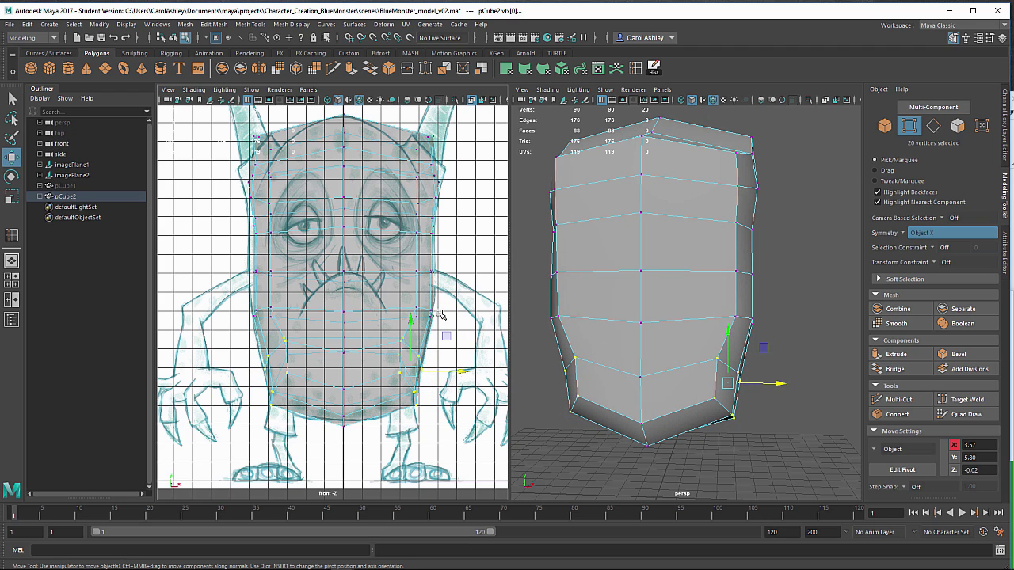
{"action": "left_click_drag", "start_coordinate": [399, 330], "coordinate": [394, 340]}
{"action": "mouse_move", "coordinate": [724, 339]}
{"action": "left_mouse_down", "text": "alt"}
{"action": "mouse_move", "coordinate": [710, 346]}
{"action": "mouse_move", "coordinate": [723, 339]}
{"action": "left_mouse_up", "text": "alt"}
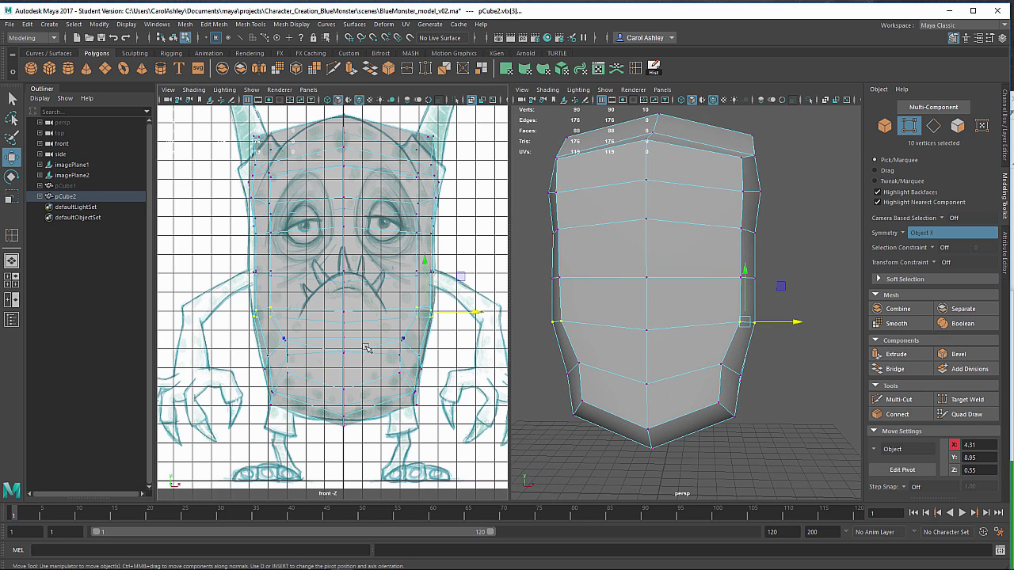
Nudge the row of side vertices just below the arm inward onto the front outline, to about X 4.19.
{"action": "right_click_drag", "start_coordinate": [366, 347], "coordinate": [475, 351], "text": "alt"}
{"action": "middle_click_drag", "start_coordinate": [476, 351], "coordinate": [392, 379], "text": "alt"}
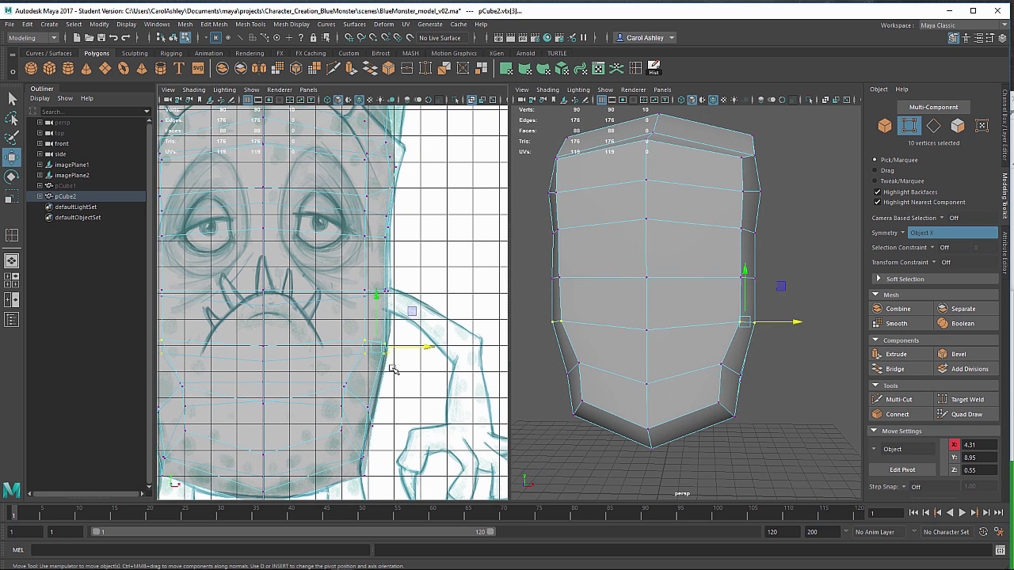
{"action": "left_click_drag", "start_coordinate": [421, 348], "coordinate": [419, 350]}
{"action": "middle_click_drag", "start_coordinate": [419, 349], "coordinate": [438, 314], "text": "alt"}
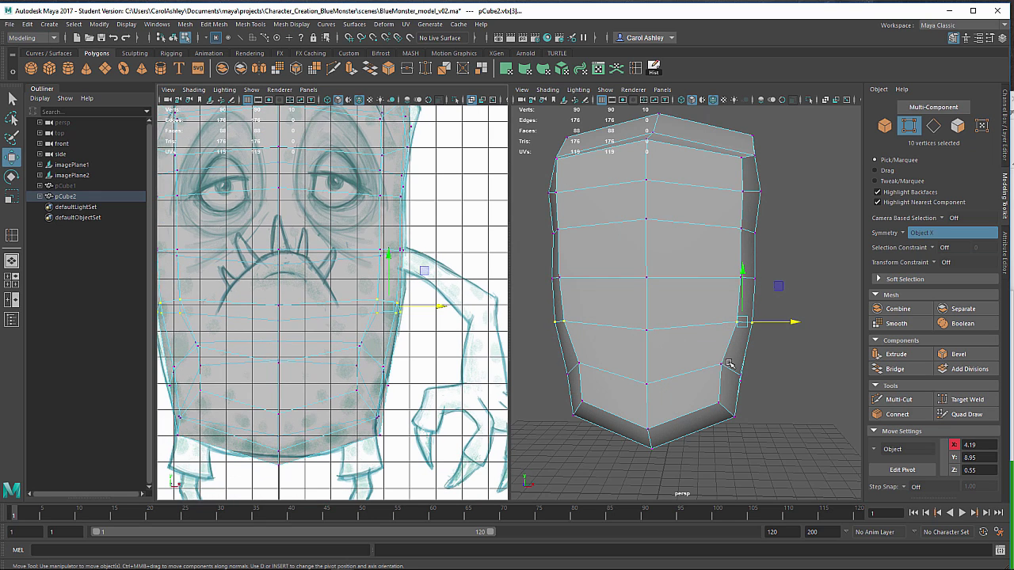
Adjust the inner vertices on the front of the lower body sideways and in depth to even out the curvature.
{"action": "left_click", "coordinate": [744, 366]}
{"action": "left_click", "coordinate": [722, 365]}
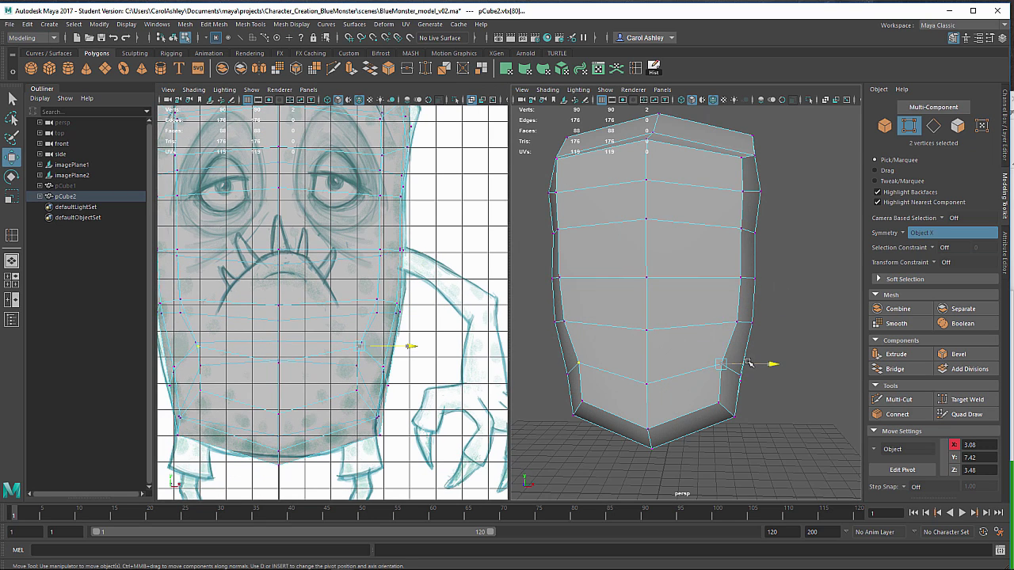
{"action": "left_click_drag", "start_coordinate": [744, 365], "coordinate": [753, 362]}
{"action": "middle_click_drag", "start_coordinate": [745, 421], "coordinate": [743, 370], "text": "alt"}
{"action": "left_click_drag", "start_coordinate": [743, 370], "coordinate": [643, 341], "text": "alt"}
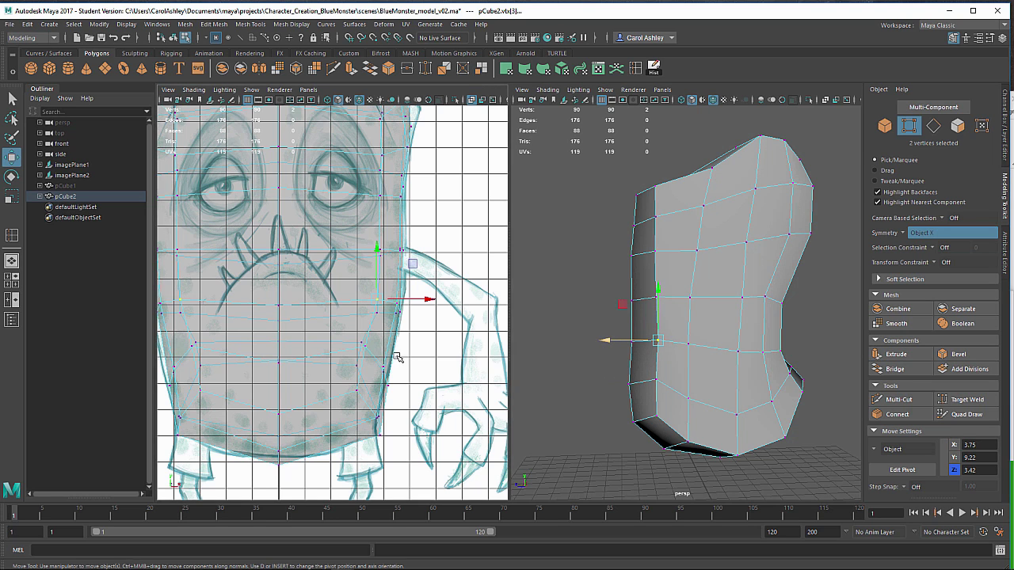
Raise the row of side vertices at arm level slightly, to about Y 11.18, in the front view.
{"action": "mouse_move", "coordinate": [441, 323]}
{"action": "middle_mouse_down", "text": "alt"}
{"action": "mouse_move", "coordinate": [490, 373]}
{"action": "mouse_move", "coordinate": [463, 395]}
{"action": "middle_mouse_up", "text": "alt"}
{"action": "left_click_drag", "start_coordinate": [433, 363], "coordinate": [364, 395]}
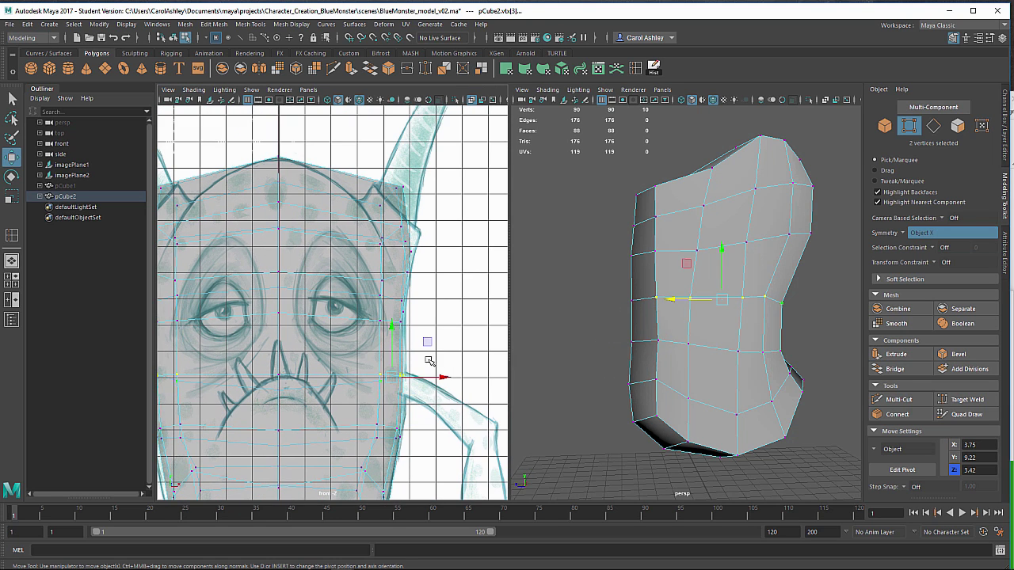
{"action": "left_click_drag", "start_coordinate": [423, 376], "coordinate": [398, 344]}
{"action": "middle_click_drag", "start_coordinate": [419, 303], "coordinate": [433, 333], "text": "alt"}
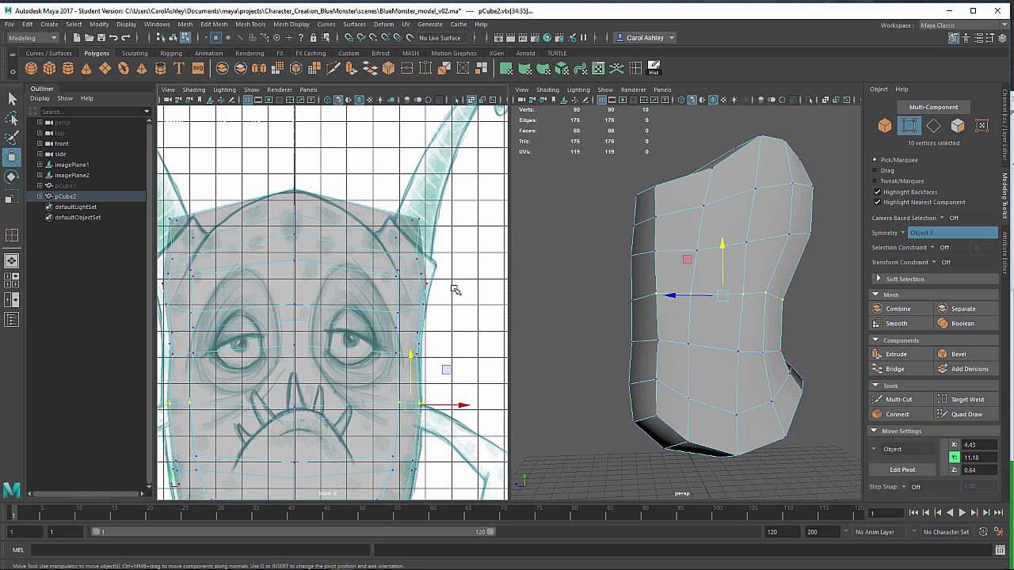
{"action": "middle_click_drag", "start_coordinate": [455, 290], "coordinate": [442, 299], "text": "alt"}
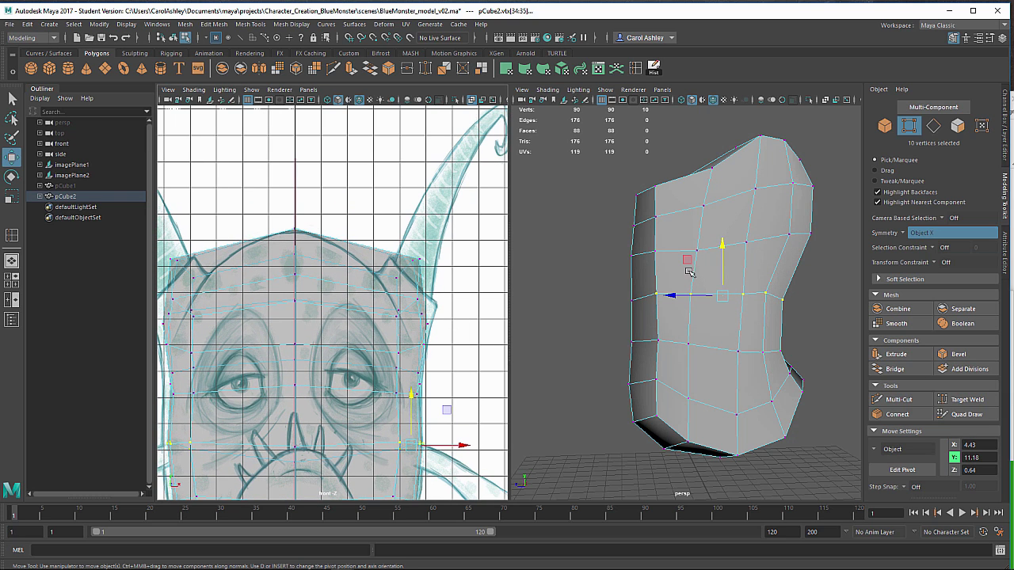
Shape the two upper rows of head side vertices symmetrically to the rounded front outline, bringing the lower row in to about X 3.66.
{"action": "left_click_drag", "start_coordinate": [689, 272], "coordinate": [646, 256], "text": "alt"}
{"action": "left_click_drag", "start_coordinate": [773, 160], "coordinate": [714, 158]}
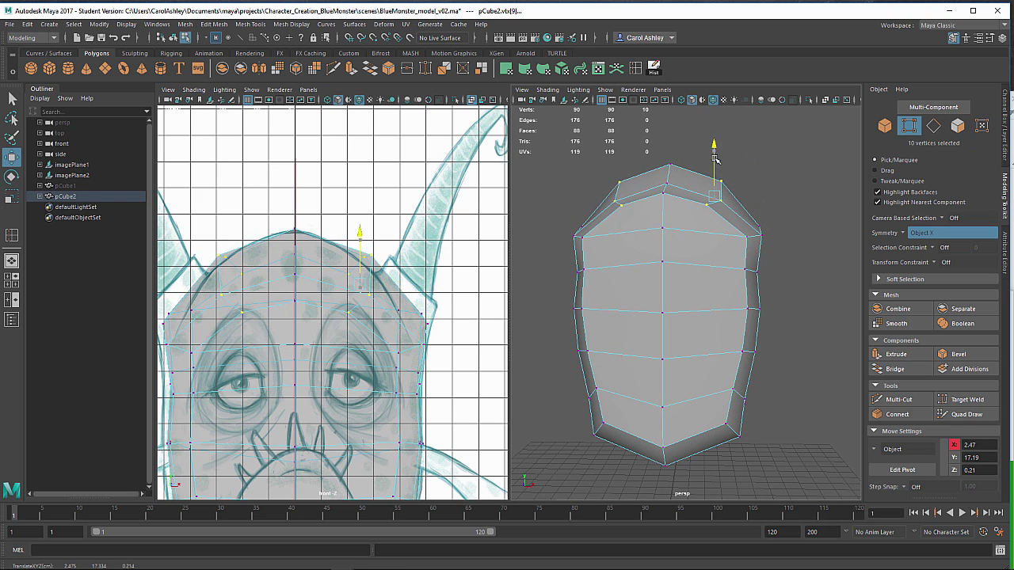
{"action": "left_click_drag", "start_coordinate": [763, 192], "coordinate": [743, 248]}
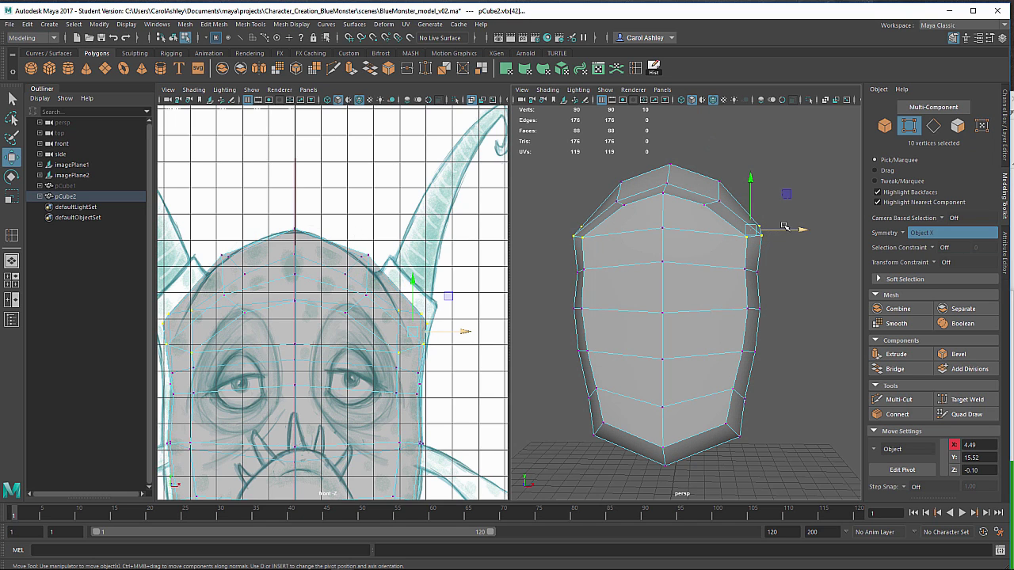
{"action": "left_click_drag", "start_coordinate": [791, 201], "coordinate": [615, 275]}
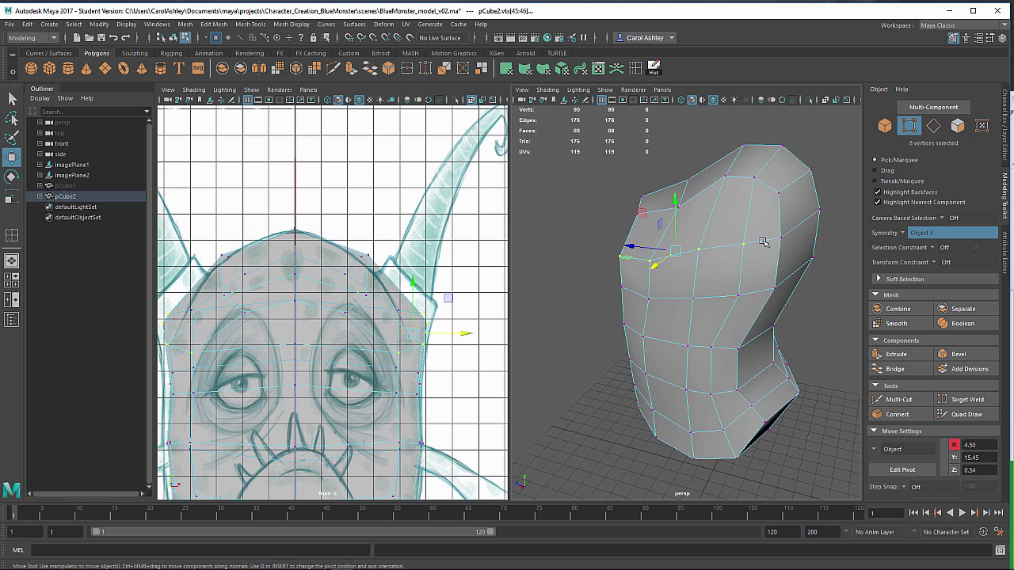
{"action": "left_click_drag", "start_coordinate": [762, 242], "coordinate": [655, 242], "text": "alt"}
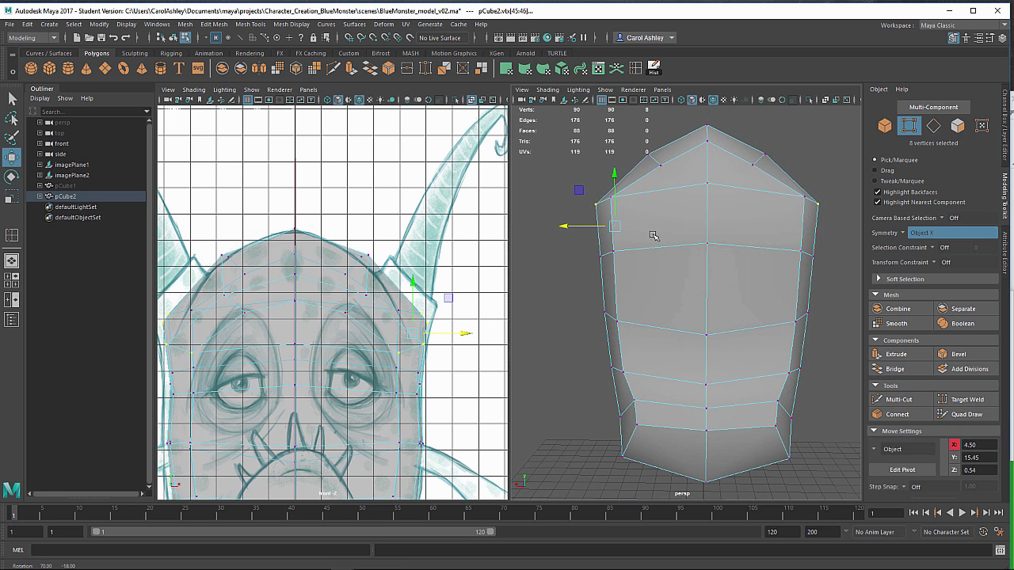
{"action": "left_click", "coordinate": [624, 197], "text": "shift"}
{"action": "left_click_drag", "start_coordinate": [552, 273], "coordinate": [781, 231], "text": "alt"}
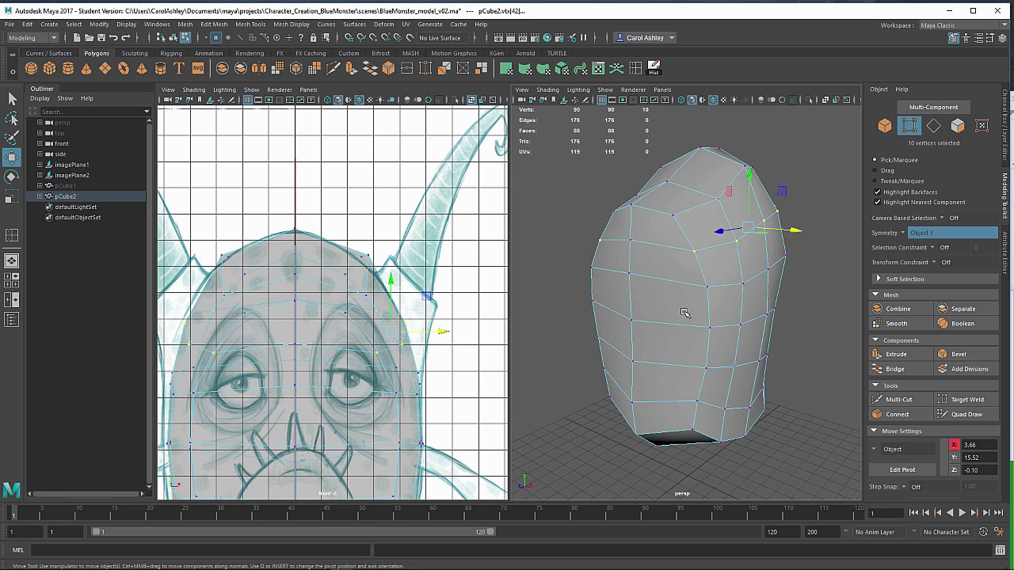
Pull the inner side vertices on the front of the mid body slightly inward, the lowest pair to about X 3.66.
{"action": "left_click_drag", "start_coordinate": [685, 313], "coordinate": [670, 305], "text": "alt"}
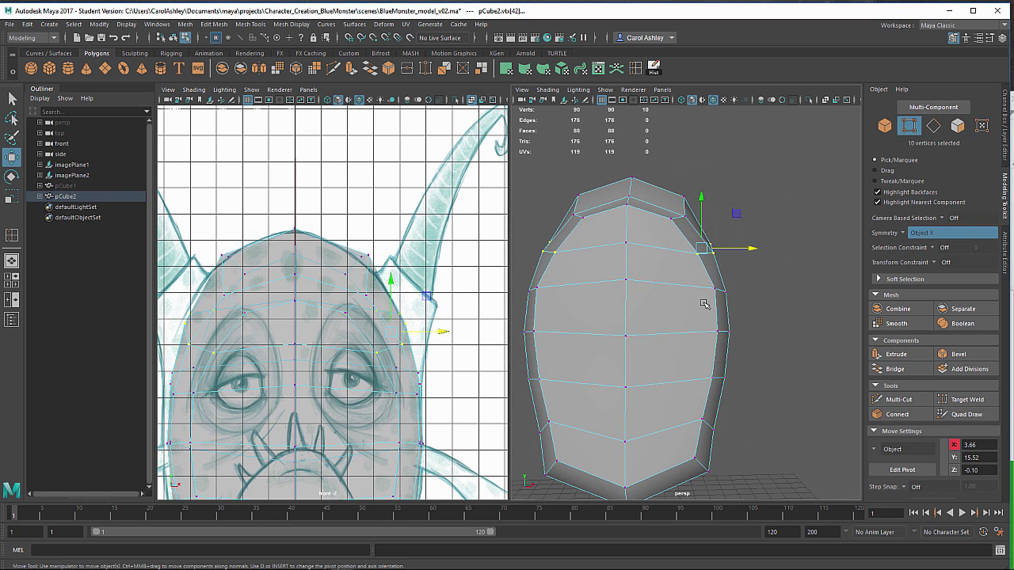
{"action": "left_click_drag", "start_coordinate": [605, 333], "coordinate": [693, 273], "text": "alt"}
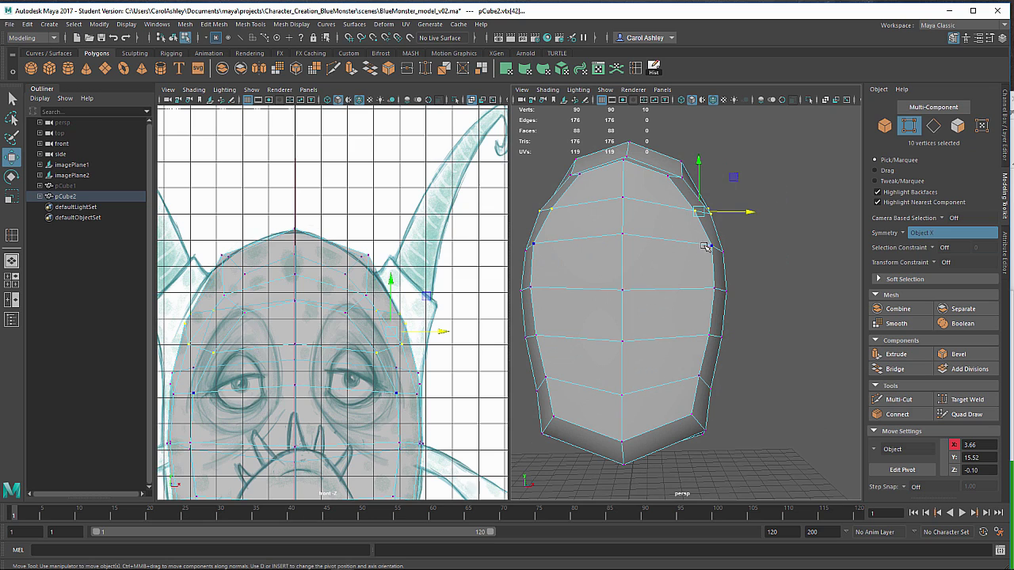
{"action": "left_click", "coordinate": [709, 246]}
{"action": "left_click", "coordinate": [717, 289]}
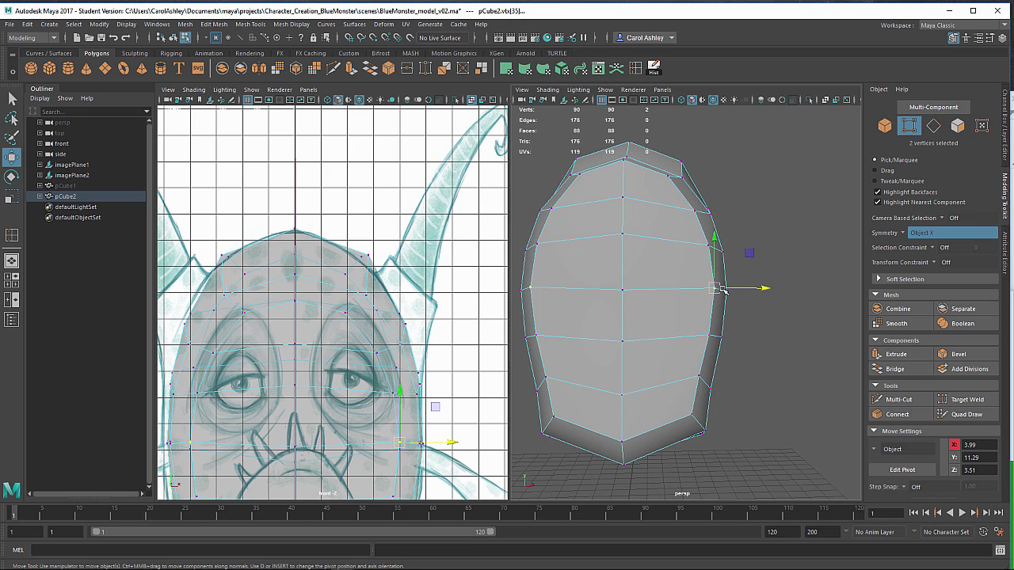
{"action": "left_click", "coordinate": [708, 334]}
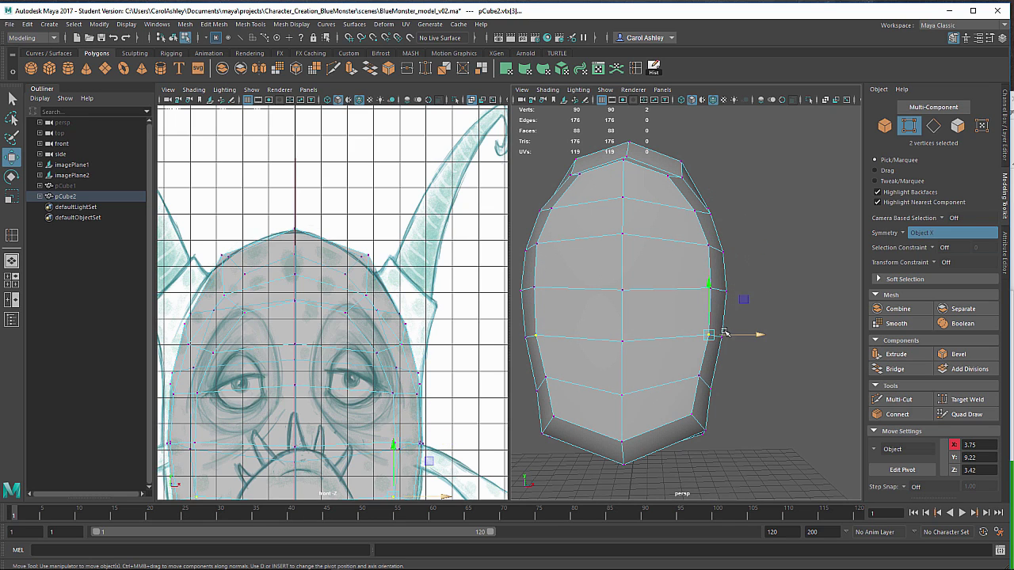
{"action": "left_click_drag", "start_coordinate": [723, 333], "coordinate": [721, 336]}
Reposition the symmetric pair of vertices on the upper back of the head to about X 1.89, Y 17.66, Z -3.48.
{"action": "left_click_drag", "start_coordinate": [639, 280], "coordinate": [664, 315], "text": "alt"}
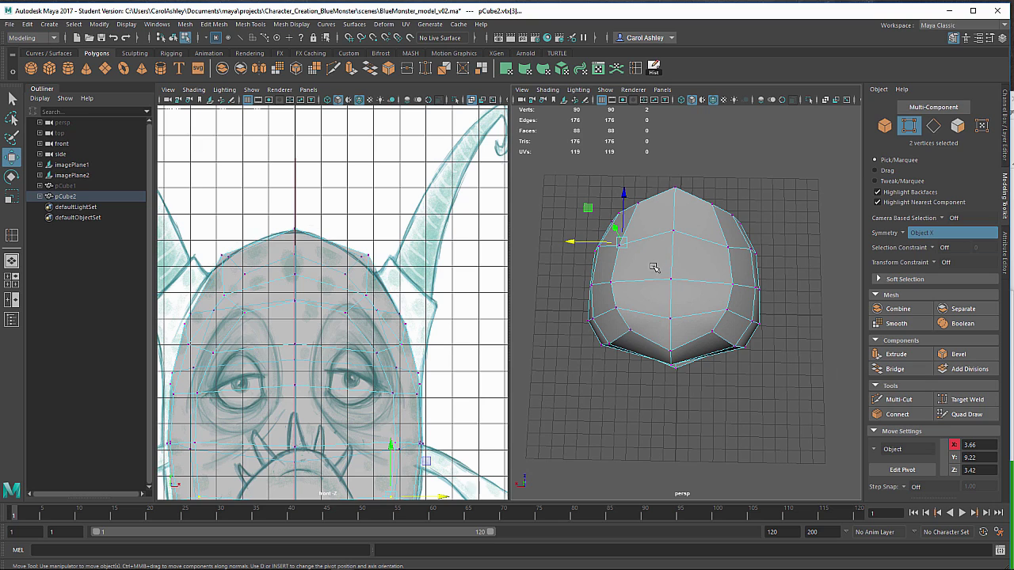
{"action": "left_click", "coordinate": [632, 333]}
{"action": "left_click_drag", "start_coordinate": [626, 334], "coordinate": [663, 355]}
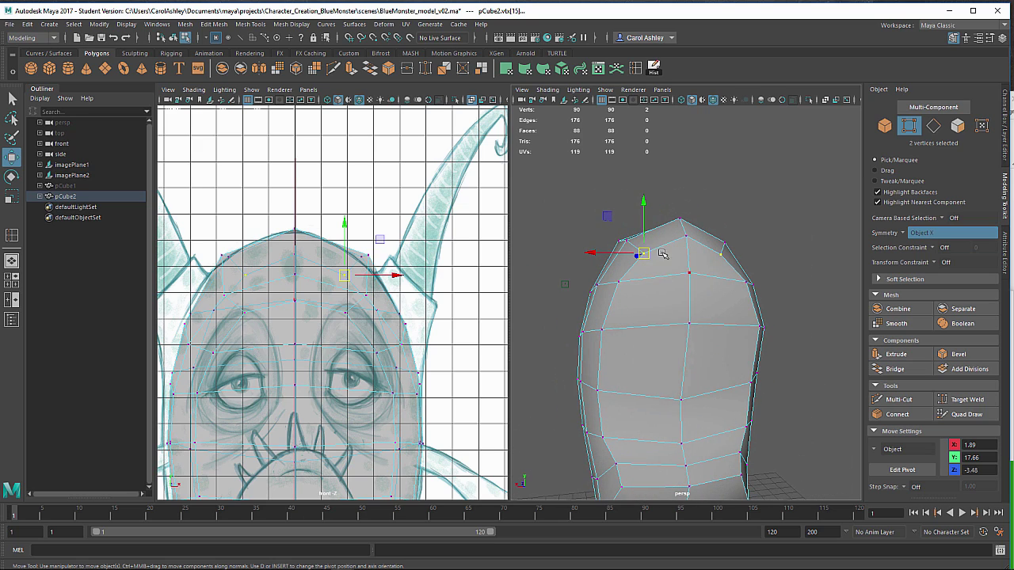
{"action": "mouse_move", "coordinate": [656, 282]}
{"action": "left_mouse_down", "text": "alt"}
{"action": "mouse_move", "coordinate": [645, 374]}
{"action": "mouse_move", "coordinate": [670, 388]}
{"action": "mouse_move", "coordinate": [716, 379]}
{"action": "mouse_move", "coordinate": [704, 357]}
{"action": "mouse_move", "coordinate": [788, 339]}
{"action": "mouse_move", "coordinate": [714, 362]}
{"action": "mouse_move", "coordinate": [699, 330]}
{"action": "left_mouse_up", "text": "alt"}
{"action": "middle_click_drag", "start_coordinate": [696, 375], "coordinate": [672, 310], "text": "alt"}
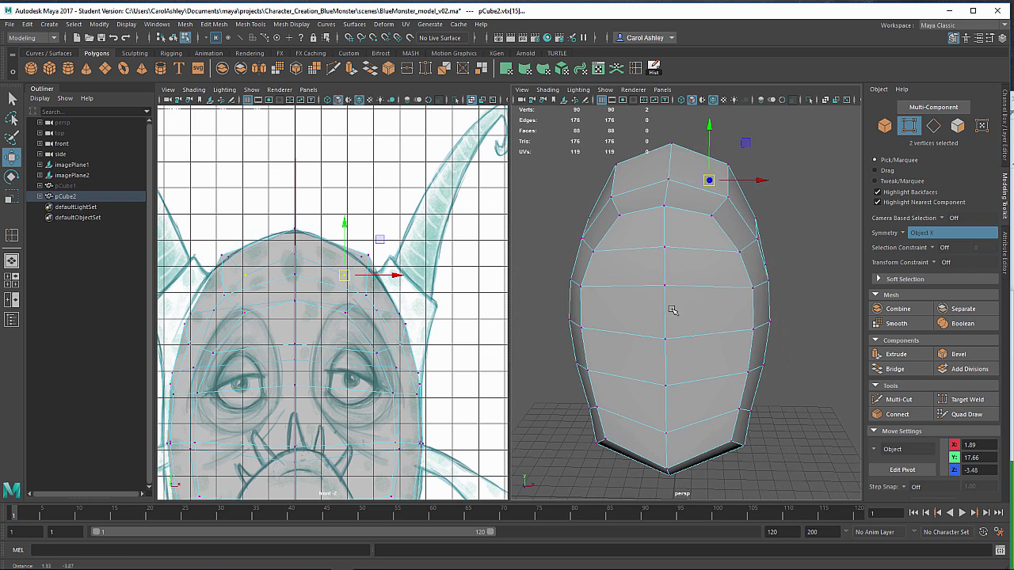
Insert two mirrored pairs of vertical edge loops, one flanking the body's centre line and one farther out toward the sides.
{"action": "middle_click_drag", "start_coordinate": [292, 381], "coordinate": [299, 246], "text": "alt"}
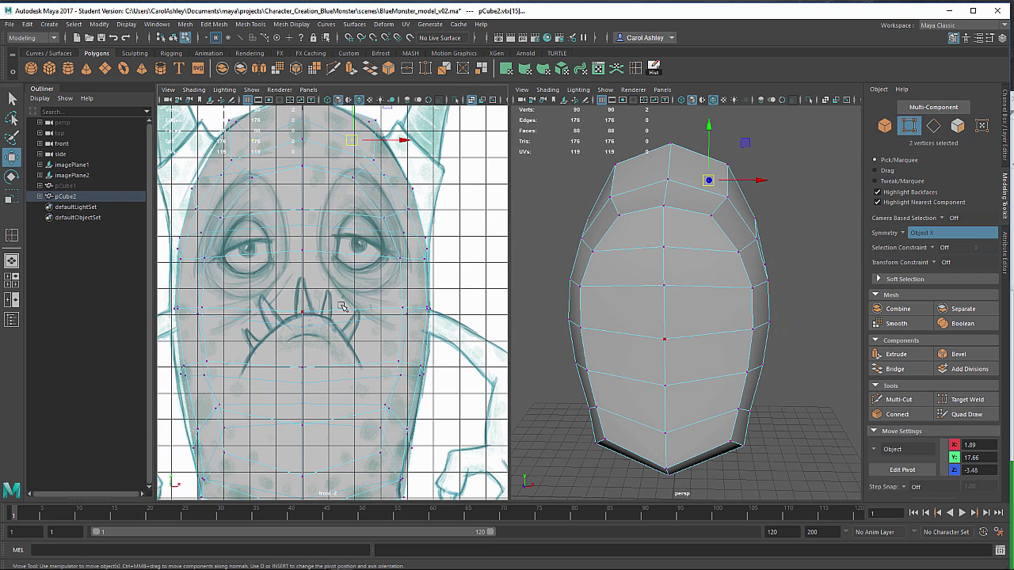
{"action": "left_click", "coordinate": [635, 69]}
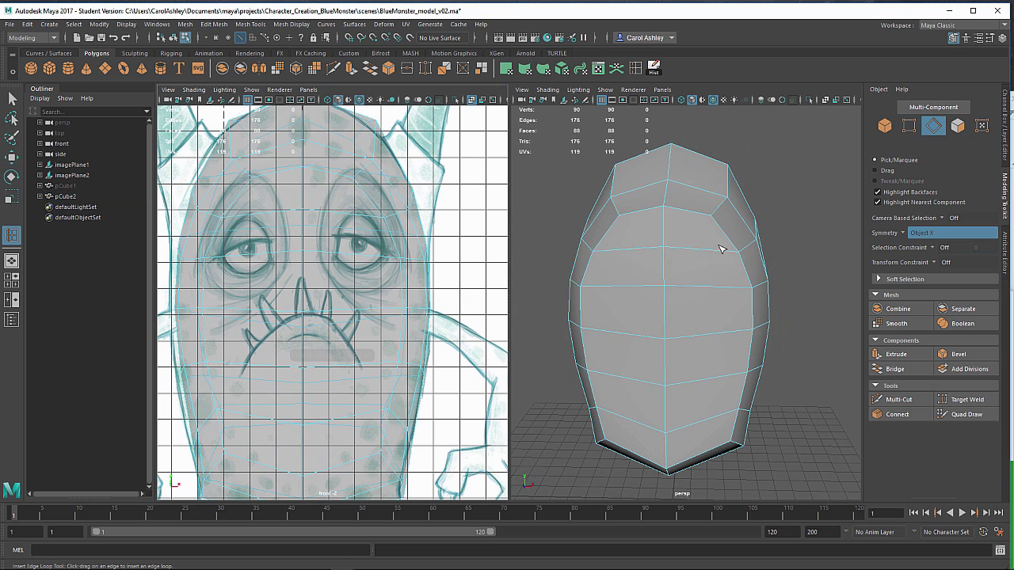
{"action": "left_click", "coordinate": [691, 253]}
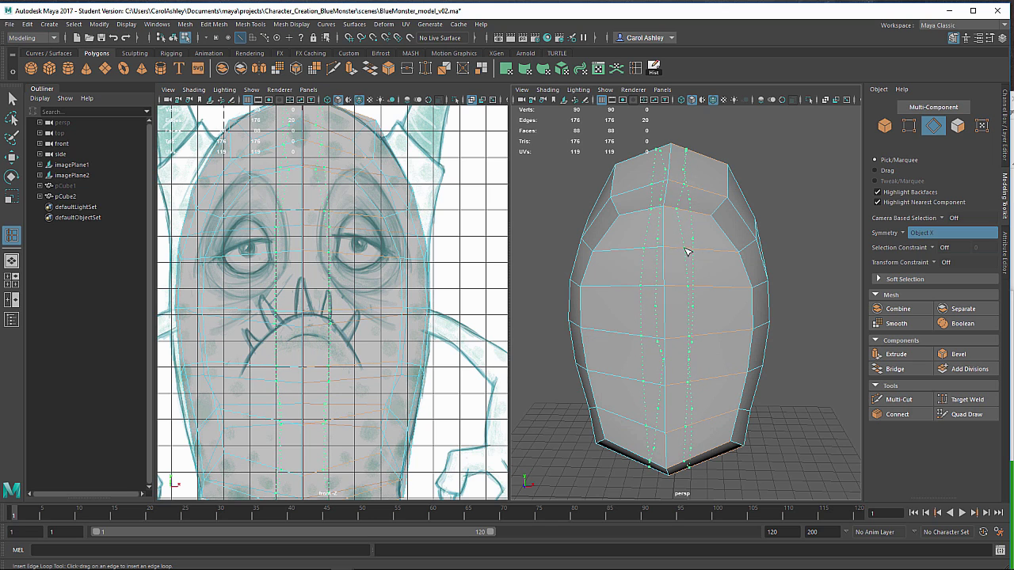
{"action": "left_click_drag", "start_coordinate": [691, 250], "coordinate": [712, 254]}
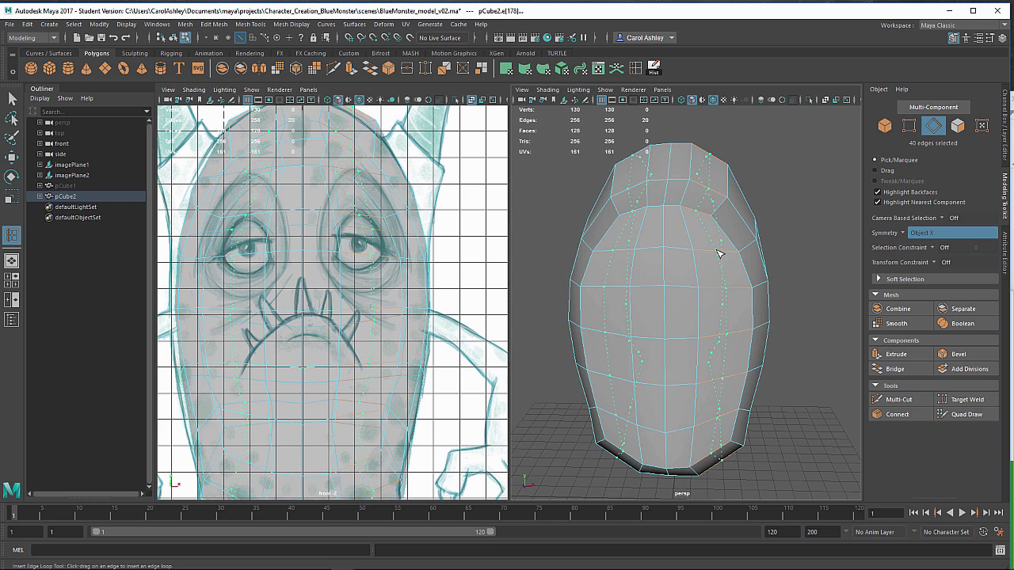
{"action": "left_click_drag", "start_coordinate": [720, 253], "coordinate": [722, 296]}
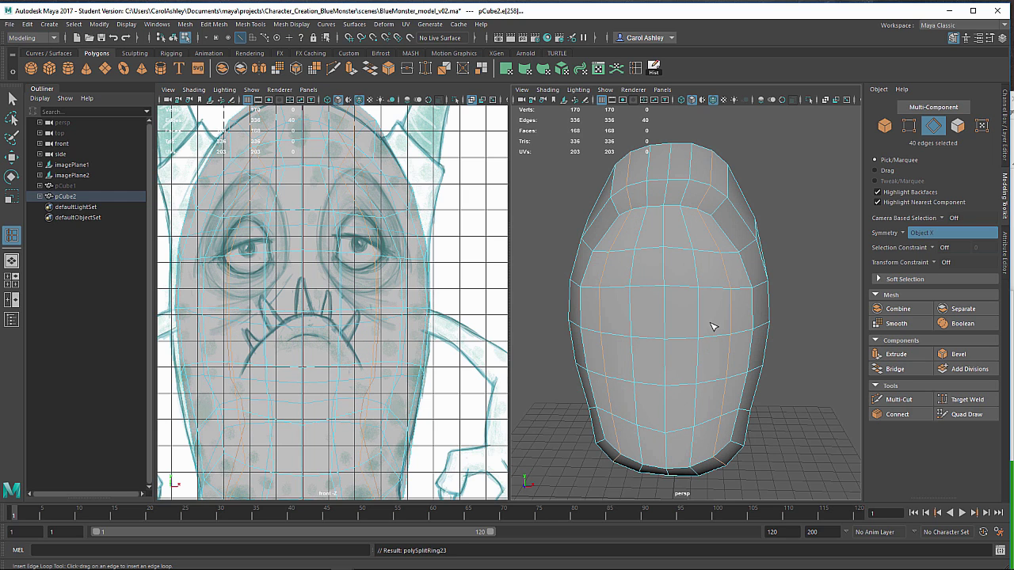
Switch from edge to vertex selection and select the outer symmetric pair of vertices on the upper back of the head.
{"action": "left_click_drag", "start_coordinate": [715, 330], "coordinate": [640, 237], "text": "alt"}
{"action": "right_click_drag", "start_coordinate": [639, 253], "coordinate": [693, 260], "text": "alt"}
{"action": "middle_click_drag", "start_coordinate": [694, 259], "coordinate": [697, 312], "text": "alt"}
{"action": "left_click_drag", "start_coordinate": [697, 312], "coordinate": [677, 339], "text": "alt"}
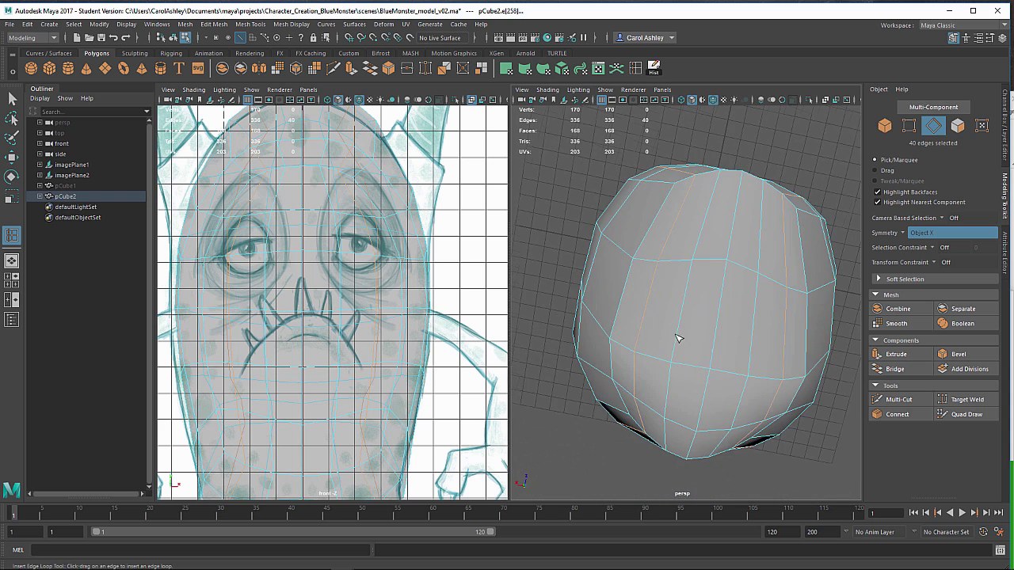
{"action": "middle_click_drag", "start_coordinate": [704, 344], "coordinate": [672, 230], "text": "alt"}
{"action": "right_click_drag", "start_coordinate": [671, 231], "coordinate": [741, 239], "text": "alt"}
{"action": "left_click_drag", "start_coordinate": [657, 336], "coordinate": [678, 328], "text": "alt"}
{"action": "key", "text": "q"}
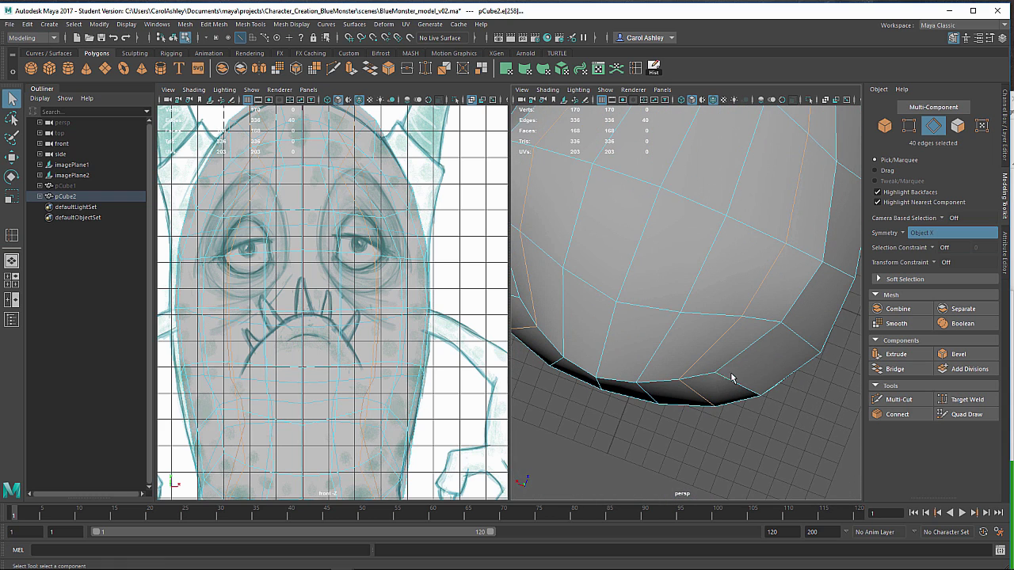
{"action": "right_click_drag", "start_coordinate": [702, 368], "coordinate": [652, 262]}
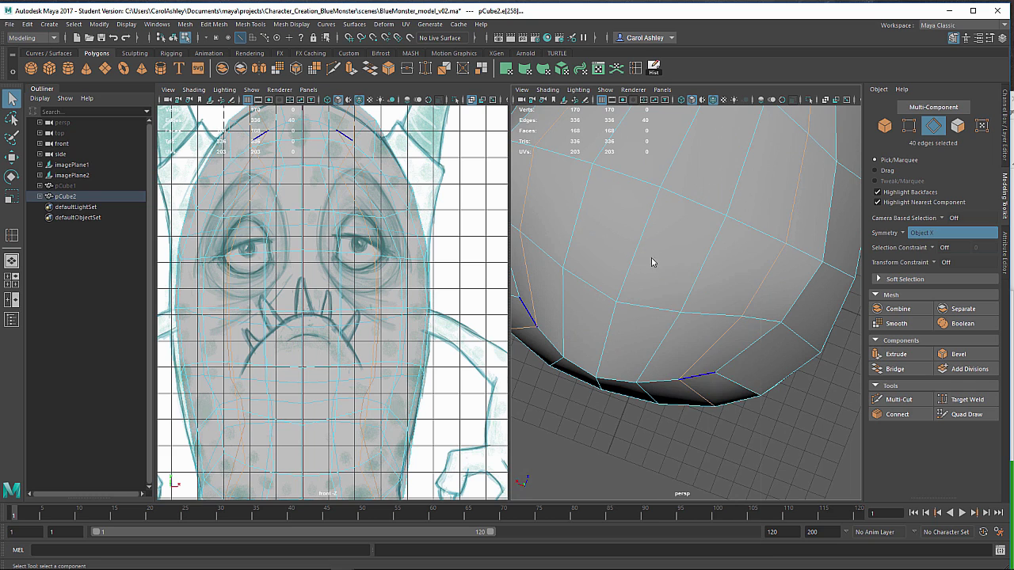
{"action": "left_click", "coordinate": [711, 376]}
{"action": "left_click_drag", "start_coordinate": [713, 380], "coordinate": [722, 277], "text": "alt"}
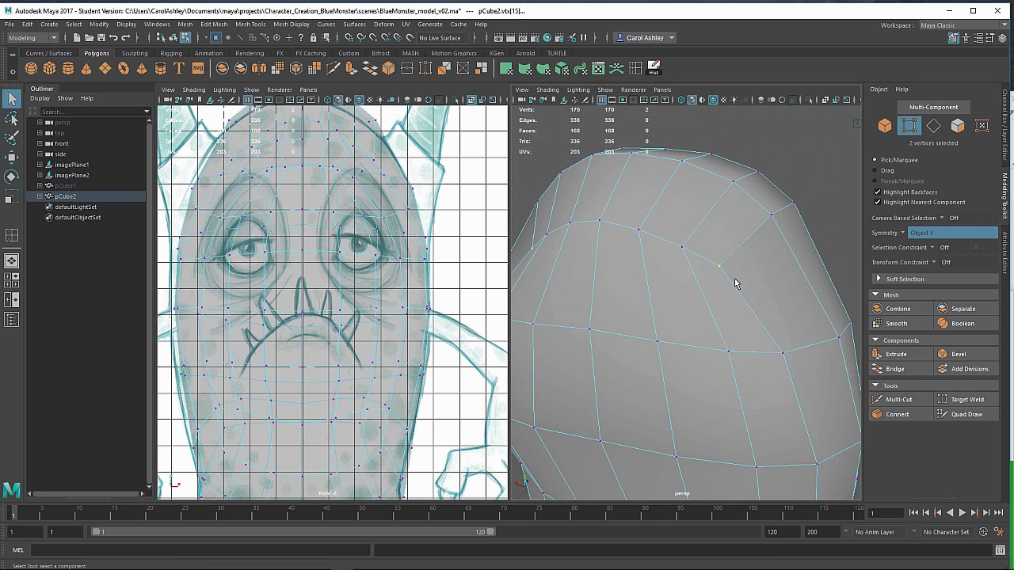
{"action": "left_click_drag", "start_coordinate": [687, 292], "coordinate": [716, 276], "text": "alt"}
Move the vertices across the back and crown of the head sideways to space them evenly, the last pair to about 1.95 from centre.
{"action": "key", "text": "w"}
{"action": "left_click", "coordinate": [668, 372]}
{"action": "left_click", "coordinate": [722, 365]}
{"action": "left_click", "coordinate": [759, 257]}
{"action": "left_click", "coordinate": [691, 276]}
{"action": "left_click", "coordinate": [721, 281]}
{"action": "left_click", "coordinate": [746, 212]}
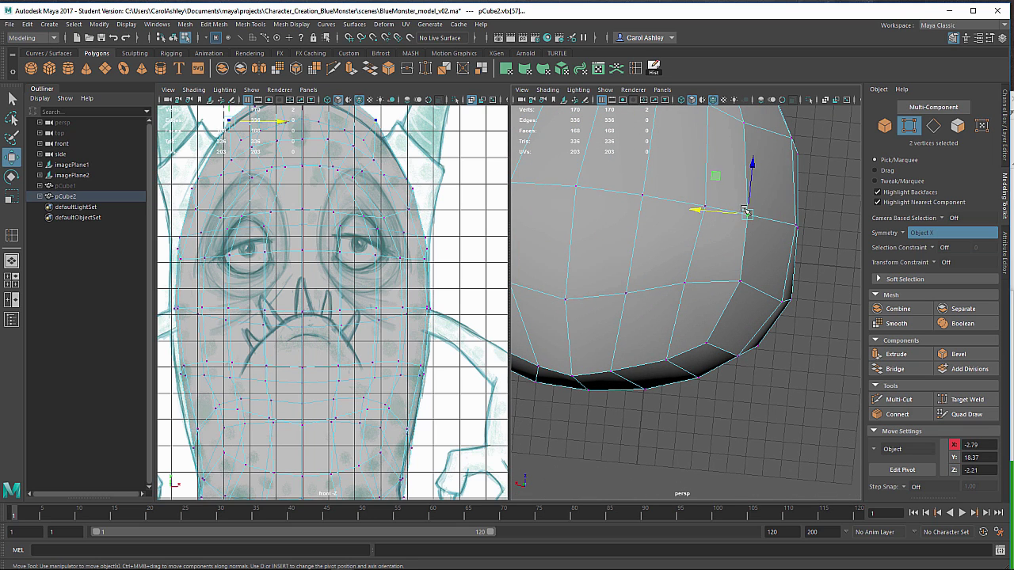
{"action": "left_click", "coordinate": [703, 282]}
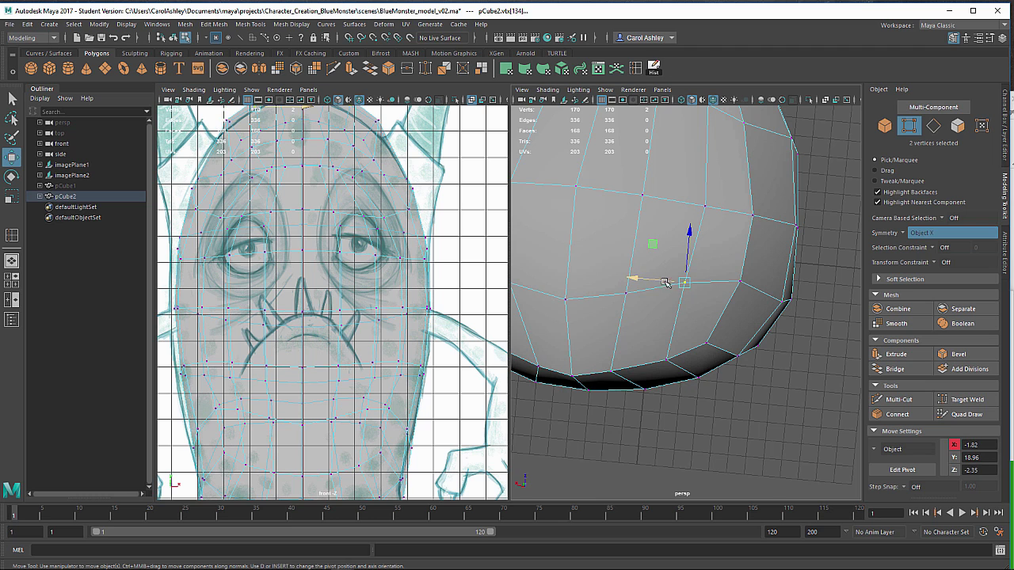
{"action": "left_click_drag", "start_coordinate": [664, 282], "coordinate": [672, 283]}
Lower the crown vertices on both sides of the centre in the front view to follow the head outline, to about Y 18.74.
{"action": "middle_click_drag", "start_coordinate": [410, 247], "coordinate": [387, 343], "text": "alt"}
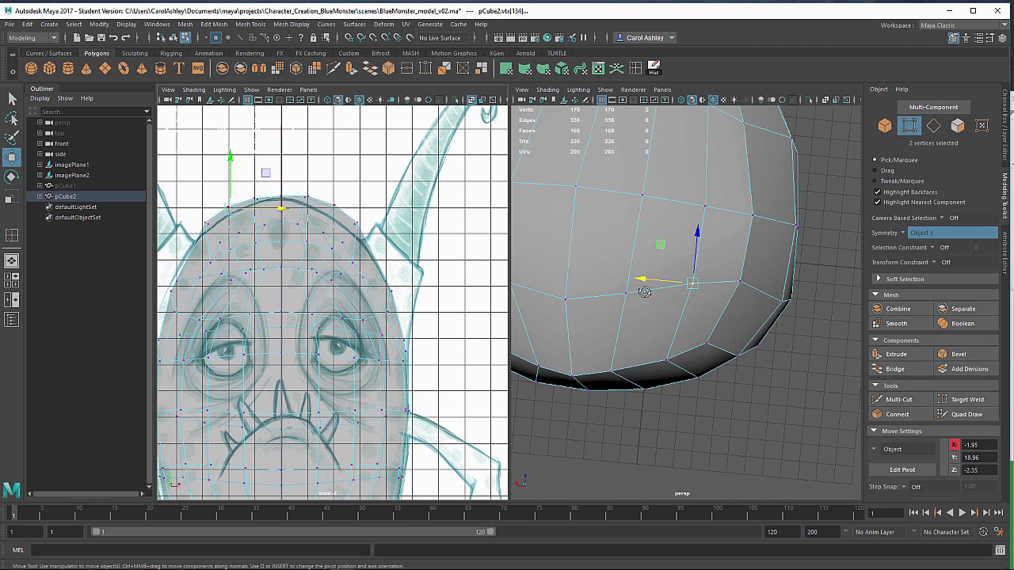
{"action": "left_click_drag", "start_coordinate": [645, 292], "coordinate": [643, 349], "text": "alt"}
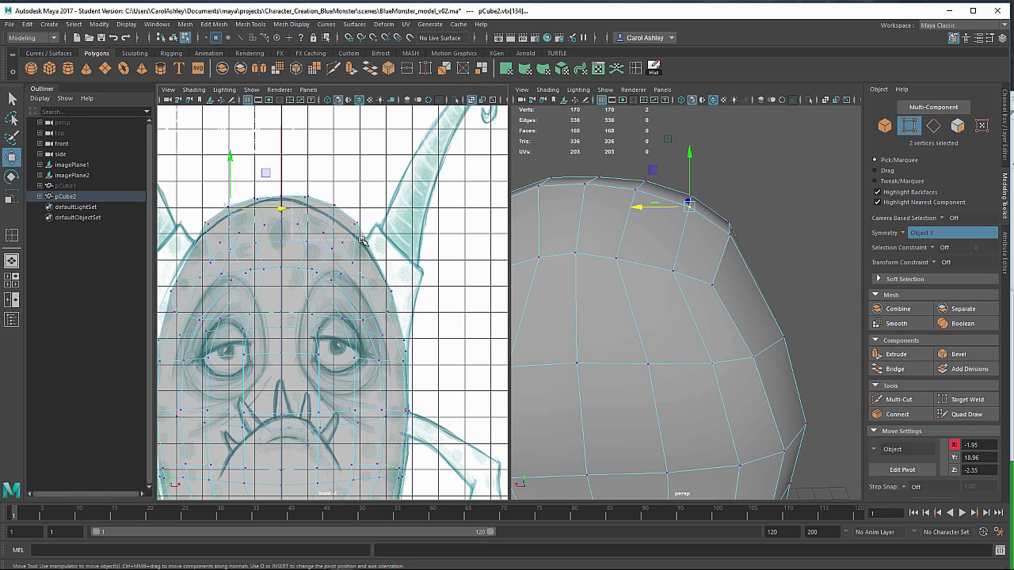
{"action": "left_click_drag", "start_coordinate": [361, 240], "coordinate": [198, 190]}
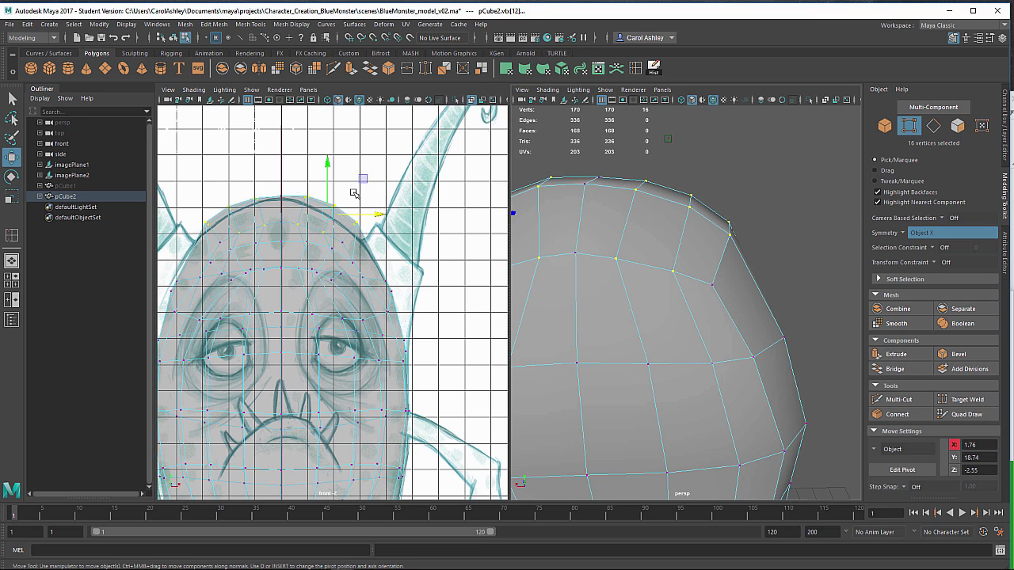
{"action": "left_click_drag", "start_coordinate": [344, 195], "coordinate": [333, 163]}
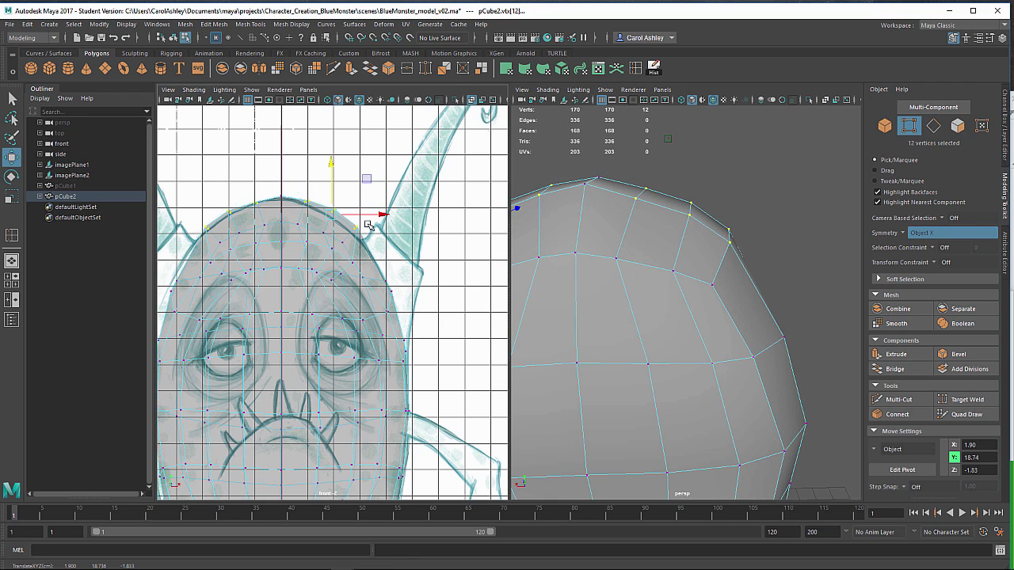
Lower the outermost crown vertices onto the head outline and the neighbouring inner vertices to about Y 18.64.
{"action": "left_click", "coordinate": [362, 221]}
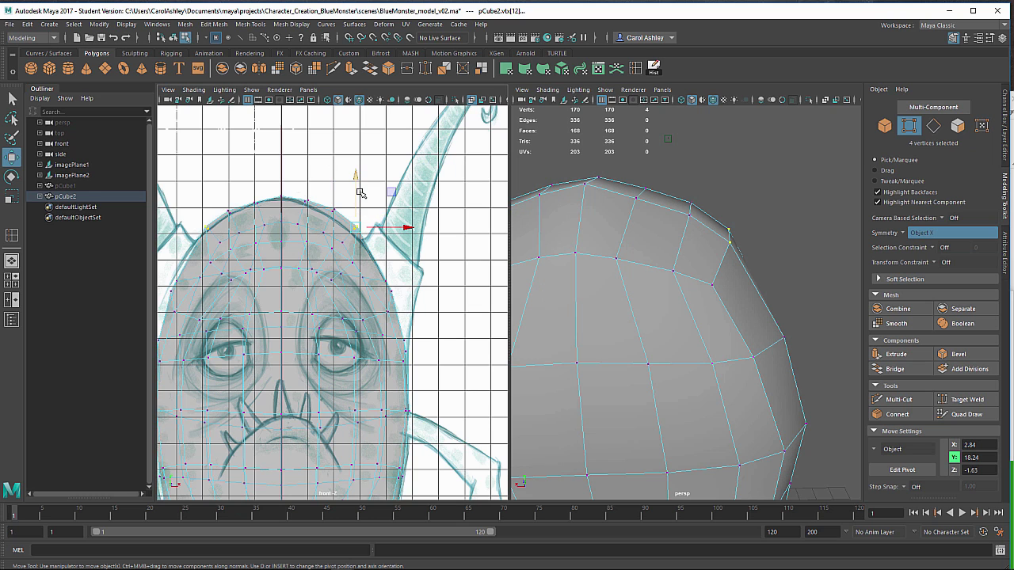
{"action": "left_click_drag", "start_coordinate": [640, 271], "coordinate": [669, 324], "text": "alt"}
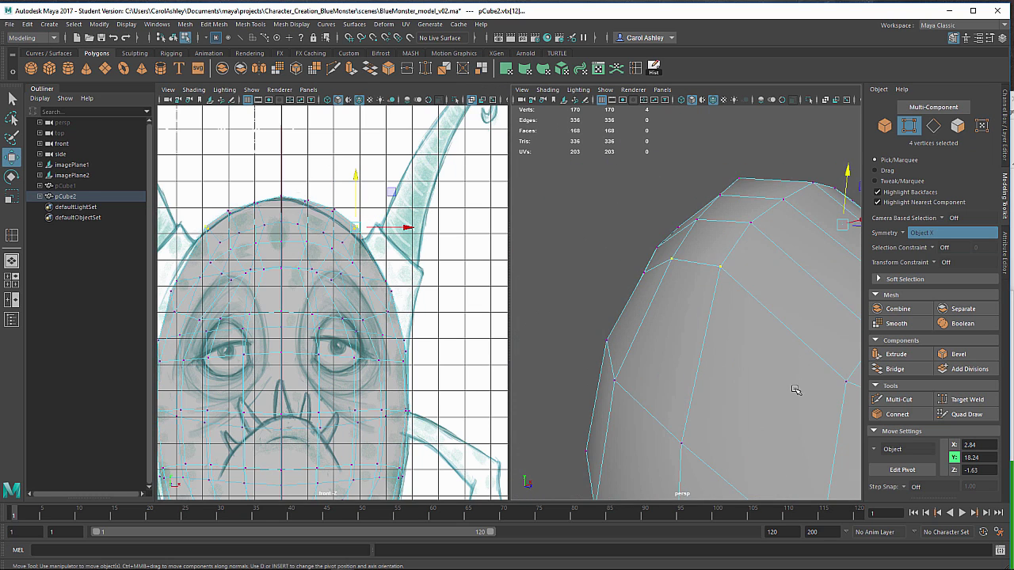
{"action": "left_click_drag", "start_coordinate": [795, 389], "coordinate": [646, 281], "text": "alt"}
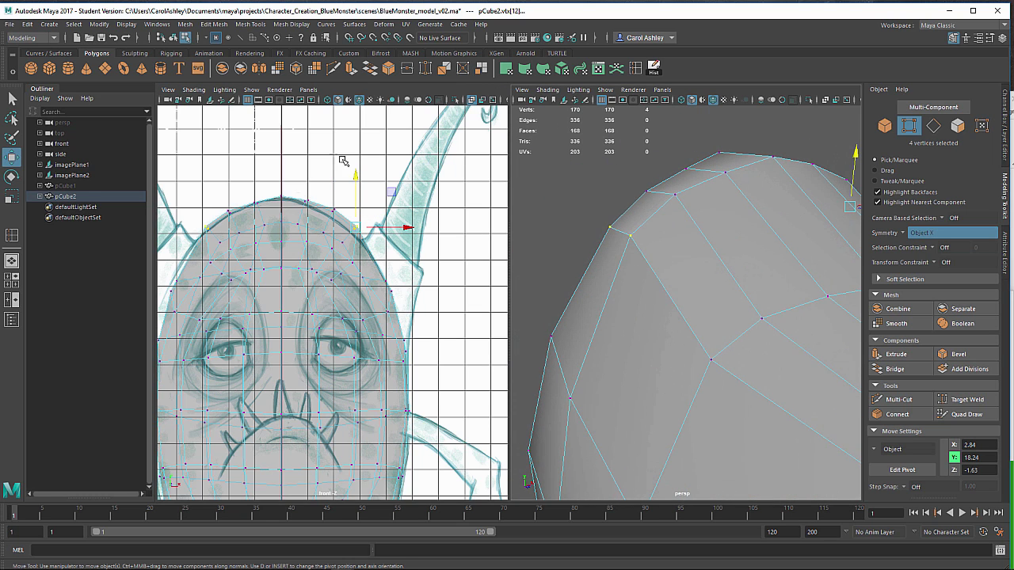
{"action": "left_click_drag", "start_coordinate": [354, 178], "coordinate": [340, 204]}
{"action": "left_click_drag", "start_coordinate": [784, 253], "coordinate": [649, 238], "text": "alt"}
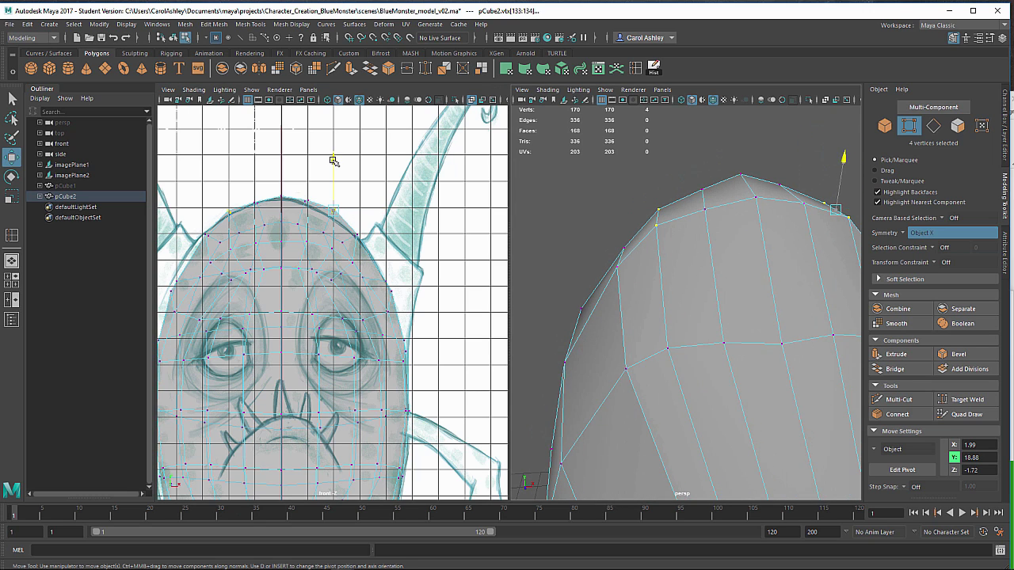
{"action": "left_click_drag", "start_coordinate": [332, 161], "coordinate": [334, 166]}
Set the transform constraint to Edge Slide so vertices move along the existing edges.
{"action": "middle_click_drag", "start_coordinate": [448, 311], "coordinate": [430, 187], "text": "alt"}
{"action": "left_click_drag", "start_coordinate": [808, 393], "coordinate": [638, 344], "text": "alt"}
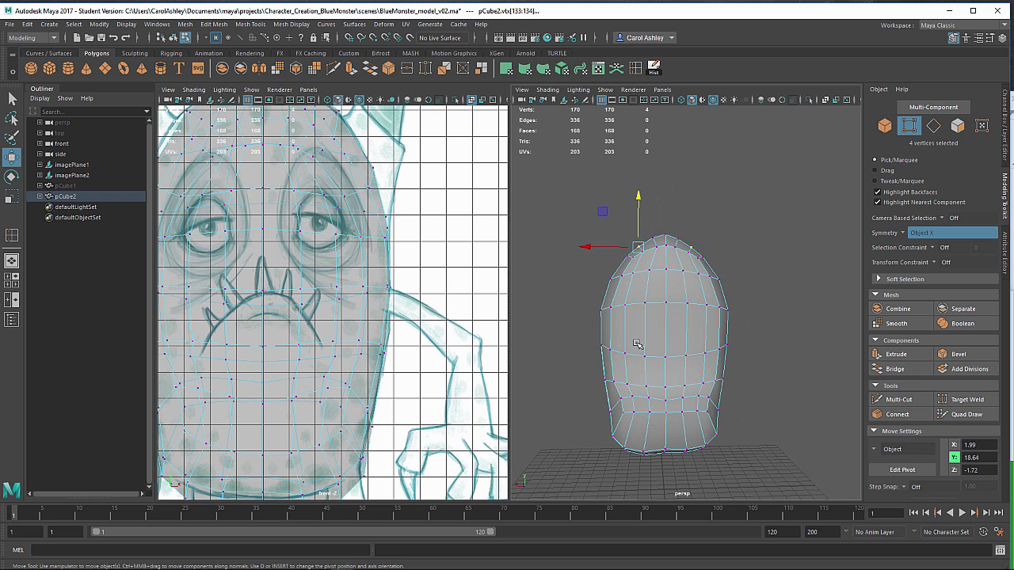
{"action": "right_click_drag", "start_coordinate": [618, 344], "coordinate": [704, 338], "text": "alt"}
{"action": "left_click_drag", "start_coordinate": [626, 344], "coordinate": [658, 326], "text": "alt"}
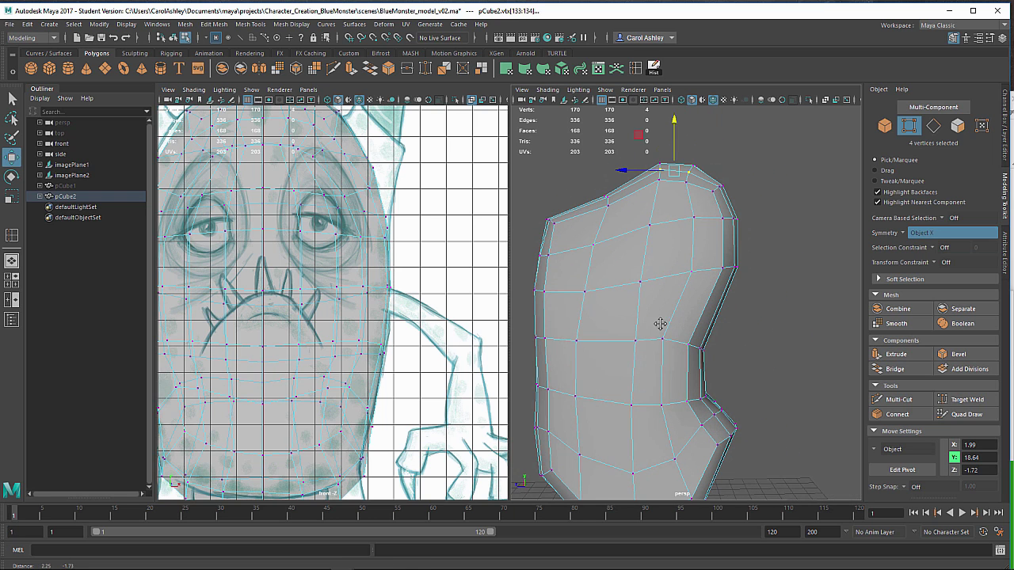
{"action": "left_click", "coordinate": [935, 263]}
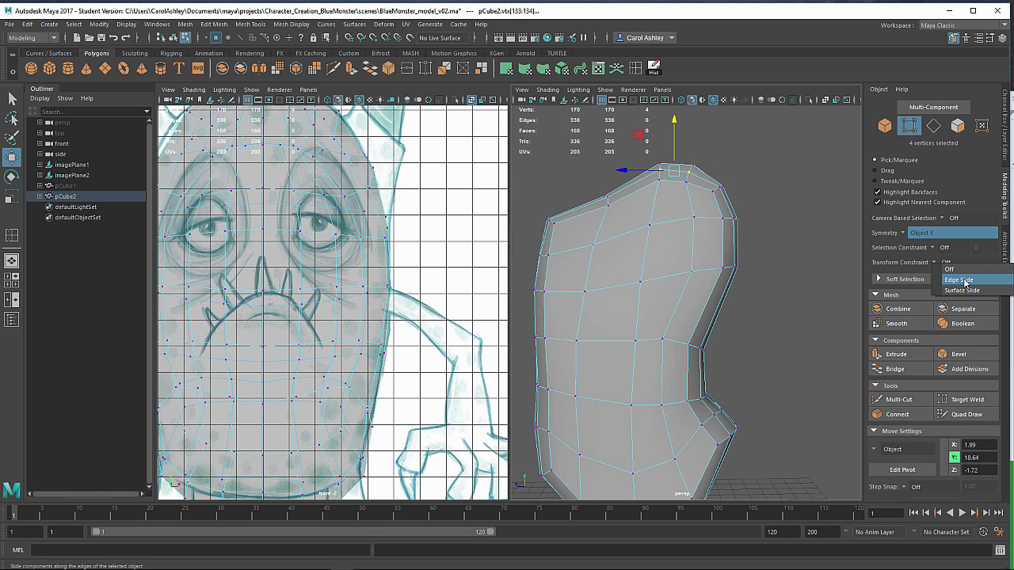
{"action": "left_click", "coordinate": [960, 280]}
{"action": "left_click_drag", "start_coordinate": [691, 299], "coordinate": [663, 279], "text": "alt"}
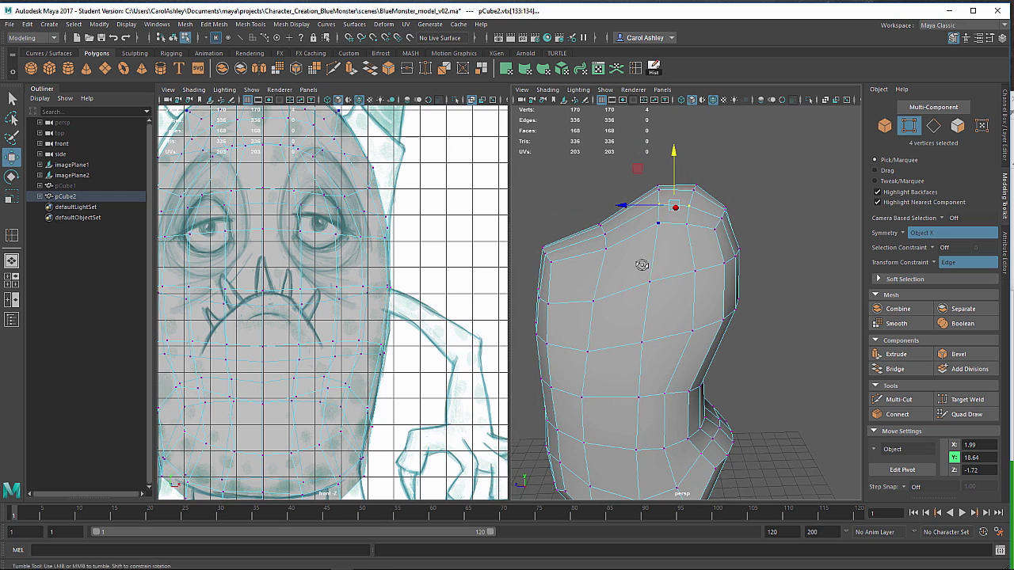
Slide the crown vertices beside the centre along their edges to even their spacing, and the back centre crown vertex to about Z -2.69.
{"action": "right_click_drag", "start_coordinate": [641, 265], "coordinate": [708, 266], "text": "alt"}
{"action": "middle_click_drag", "start_coordinate": [708, 267], "coordinate": [717, 393], "text": "alt"}
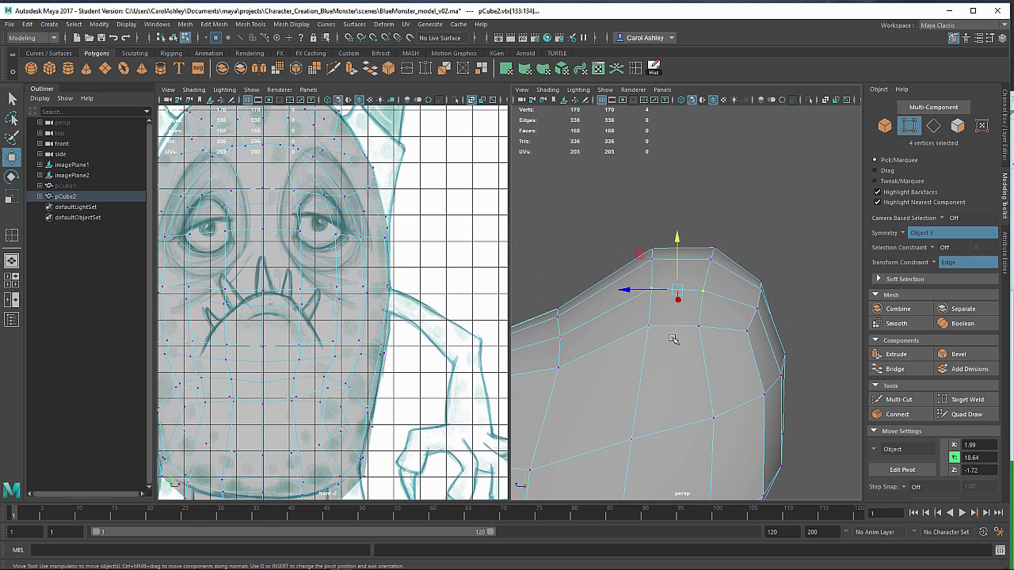
{"action": "mouse_move", "coordinate": [677, 241]}
{"action": "left_mouse_down"}
{"action": "mouse_move", "coordinate": [681, 206]}
{"action": "mouse_move", "coordinate": [677, 237]}
{"action": "mouse_move", "coordinate": [680, 227]}
{"action": "left_mouse_up"}
{"action": "mouse_move", "coordinate": [639, 297]}
{"action": "left_mouse_down", "text": "alt"}
{"action": "mouse_move", "coordinate": [747, 346]}
{"action": "mouse_move", "coordinate": [673, 305]}
{"action": "mouse_move", "coordinate": [712, 316]}
{"action": "mouse_move", "coordinate": [612, 344]}
{"action": "mouse_move", "coordinate": [636, 307]}
{"action": "left_mouse_up", "text": "alt"}
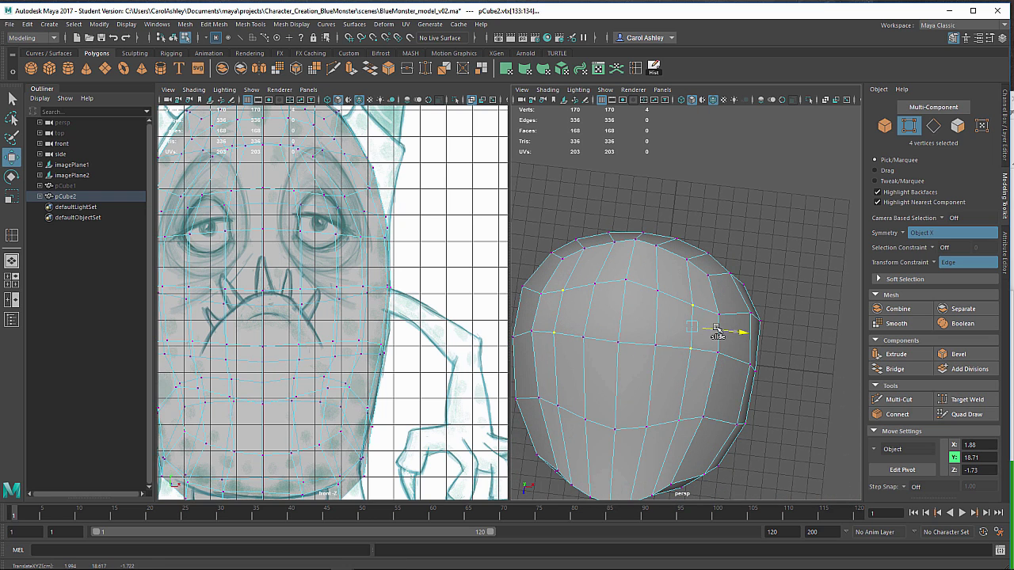
{"action": "left_click_drag", "start_coordinate": [715, 334], "coordinate": [722, 333]}
{"action": "left_click", "coordinate": [626, 283]}
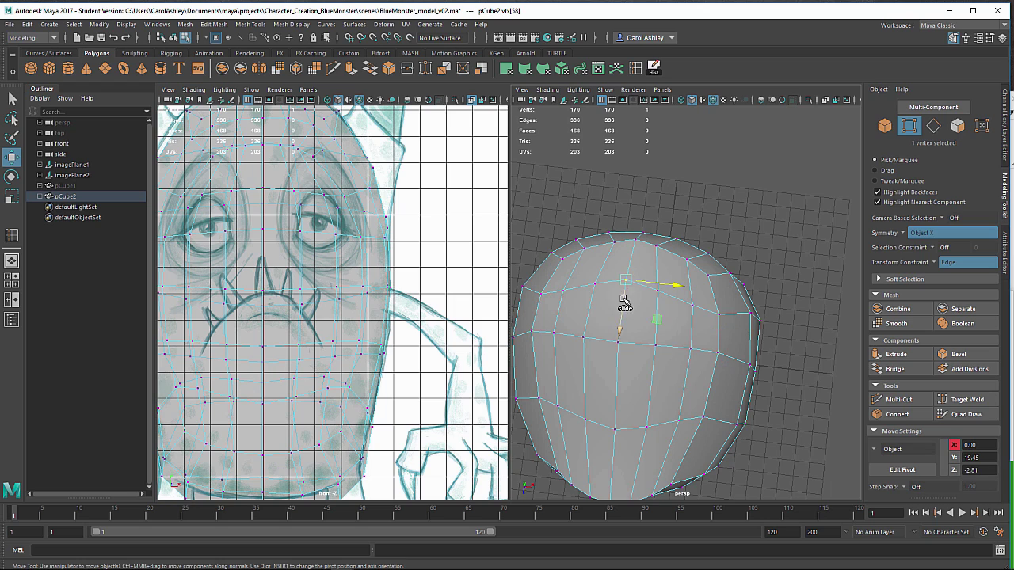
{"action": "left_click_drag", "start_coordinate": [627, 315], "coordinate": [642, 269], "text": "alt"}
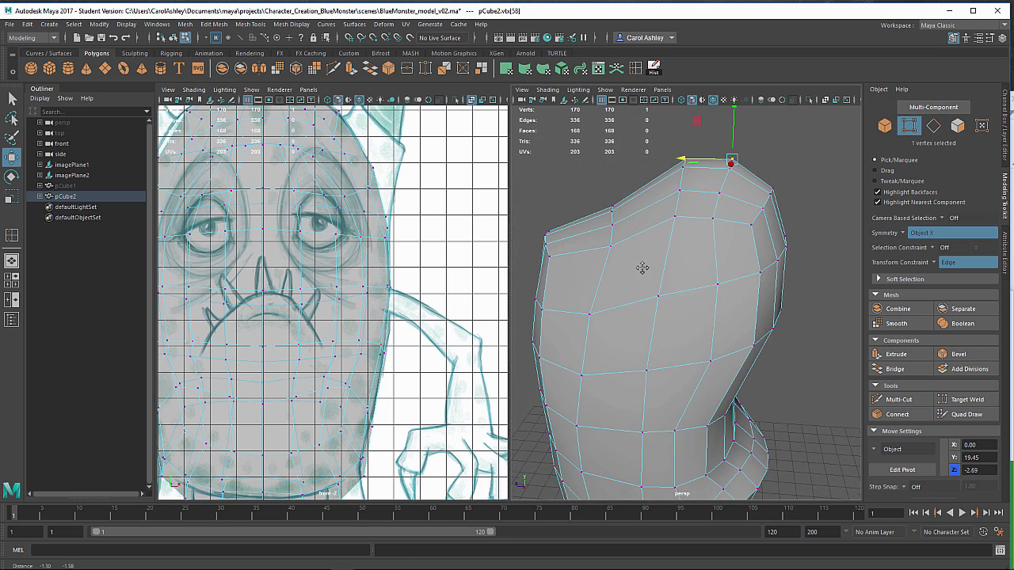
Slide the middle vertices of two neighbouring rows on the body's sides along their edges, the lower pair to about Z 0.00.
{"action": "middle_click_drag", "start_coordinate": [640, 288], "coordinate": [693, 308], "text": "alt"}
{"action": "left_click_drag", "start_coordinate": [678, 330], "coordinate": [672, 209], "text": "alt"}
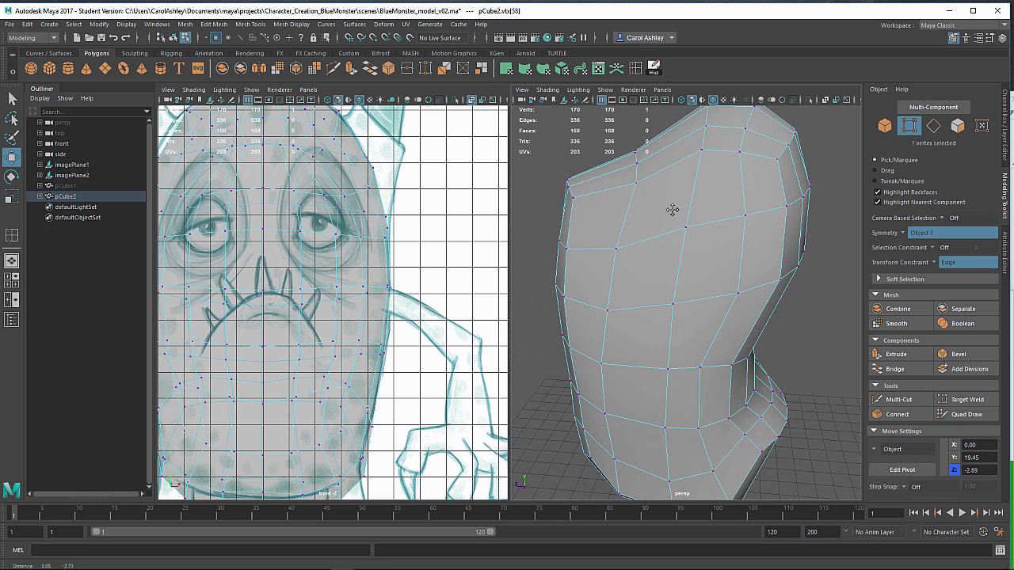
{"action": "middle_click_drag", "start_coordinate": [649, 362], "coordinate": [649, 351], "text": "alt"}
{"action": "middle_click_drag", "start_coordinate": [673, 245], "coordinate": [683, 179], "text": "alt"}
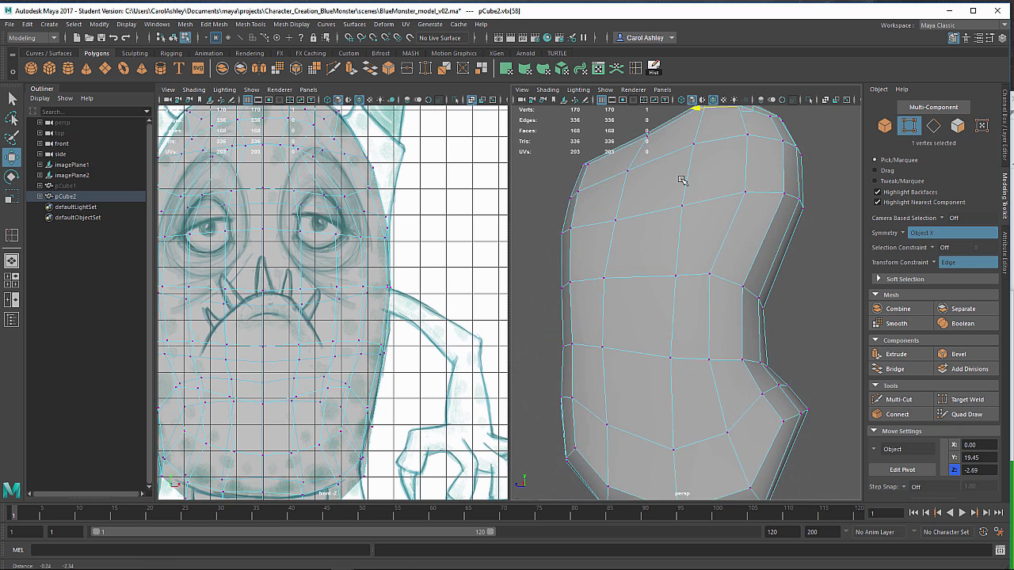
{"action": "left_click_drag", "start_coordinate": [682, 214], "coordinate": [670, 260], "text": "alt"}
{"action": "middle_click_drag", "start_coordinate": [670, 260], "coordinate": [637, 247], "text": "alt"}
{"action": "left_click", "coordinate": [651, 262]}
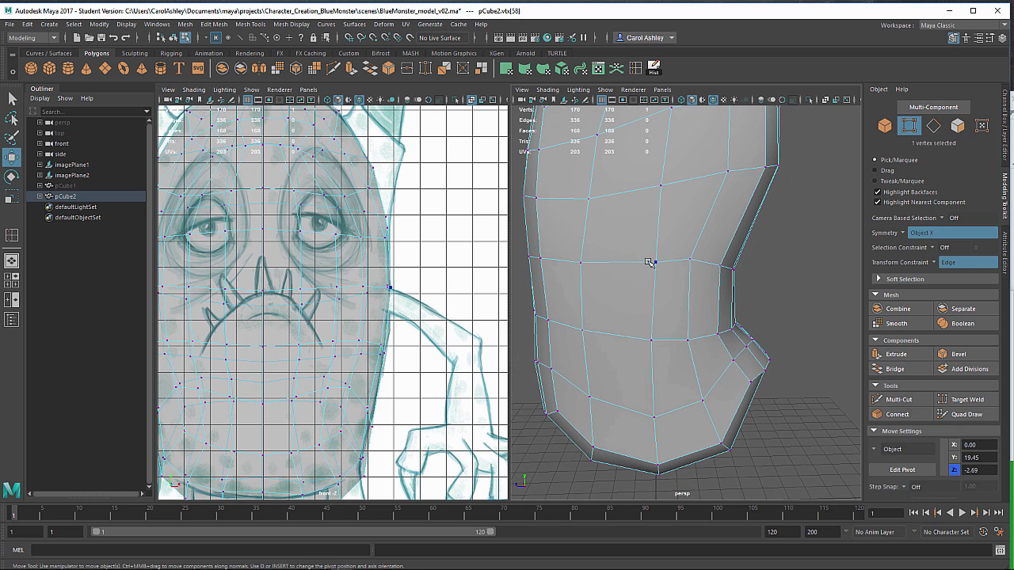
{"action": "left_click", "coordinate": [642, 339]}
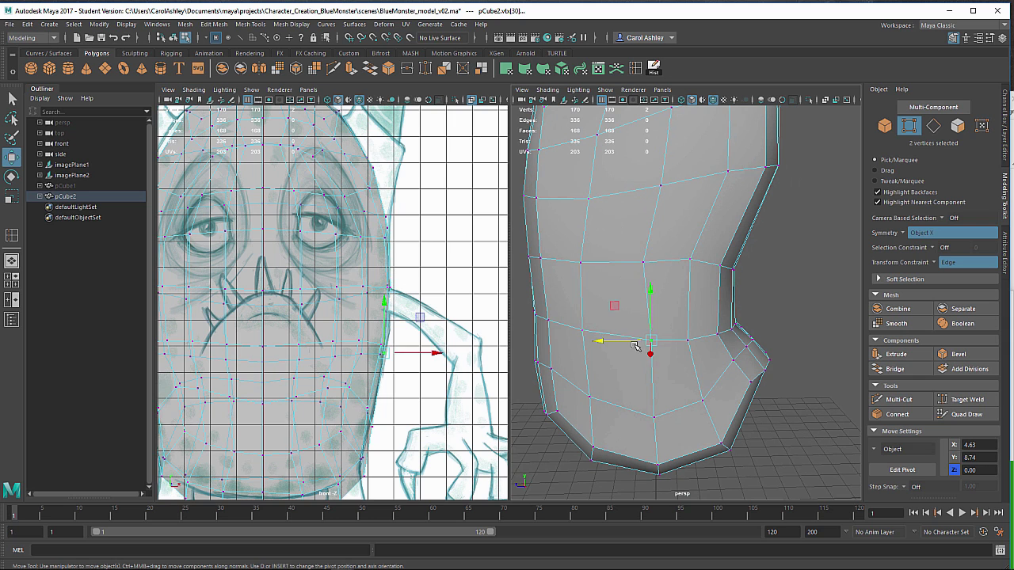
{"action": "left_click_drag", "start_coordinate": [633, 348], "coordinate": [697, 328], "text": "alt"}
Slide the upper front head vertices on both sides of the centre forward along their edges, to about Z 1.60.
{"action": "left_click", "coordinate": [736, 393]}
{"action": "left_click_drag", "start_coordinate": [697, 328], "coordinate": [682, 402], "text": "alt"}
{"action": "right_click_drag", "start_coordinate": [655, 312], "coordinate": [839, 291], "text": "alt"}
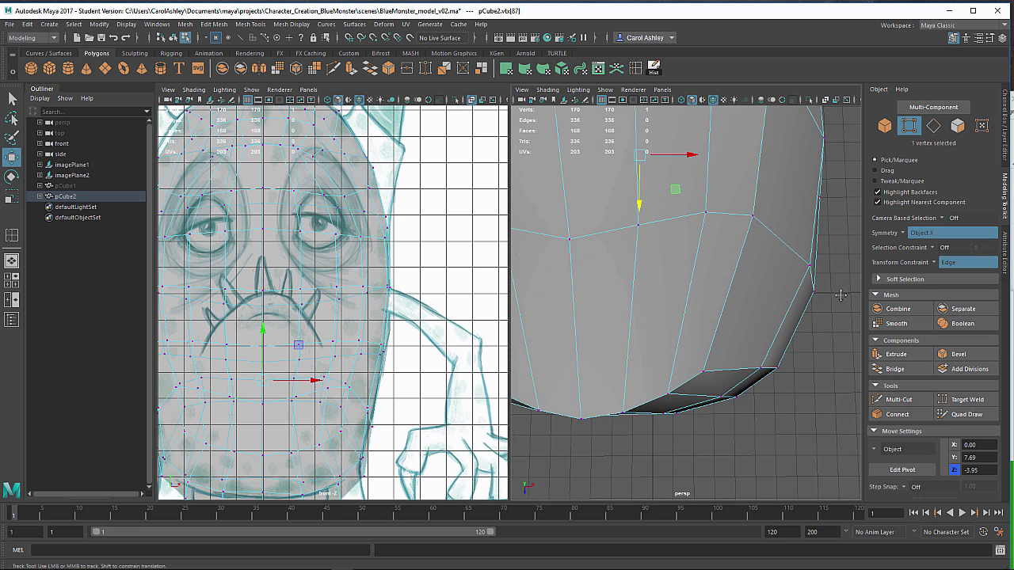
{"action": "middle_click_drag", "start_coordinate": [839, 291], "coordinate": [904, 365], "text": "alt"}
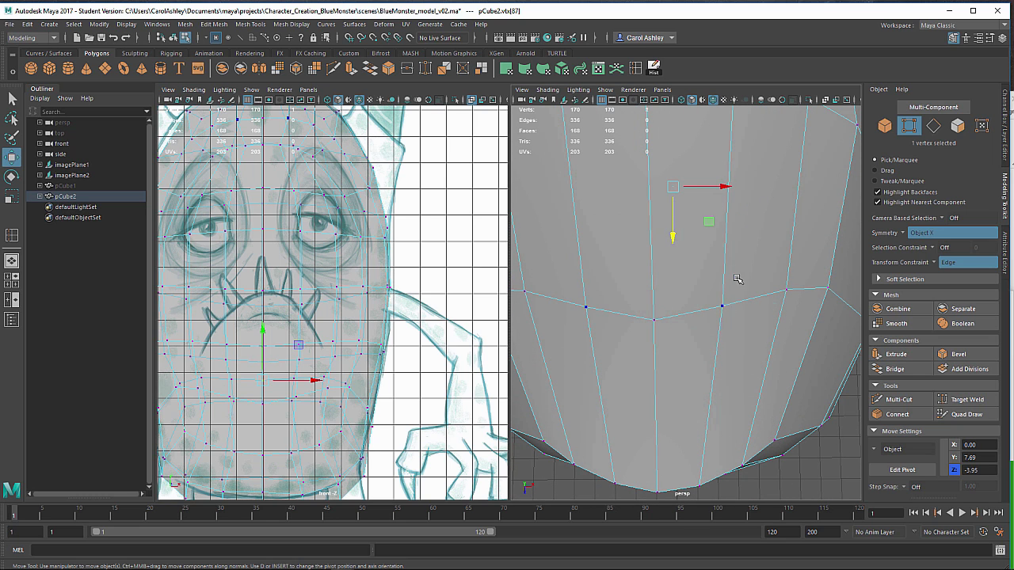
{"action": "left_click", "coordinate": [721, 306]}
{"action": "left_click_drag", "start_coordinate": [719, 332], "coordinate": [725, 349]}
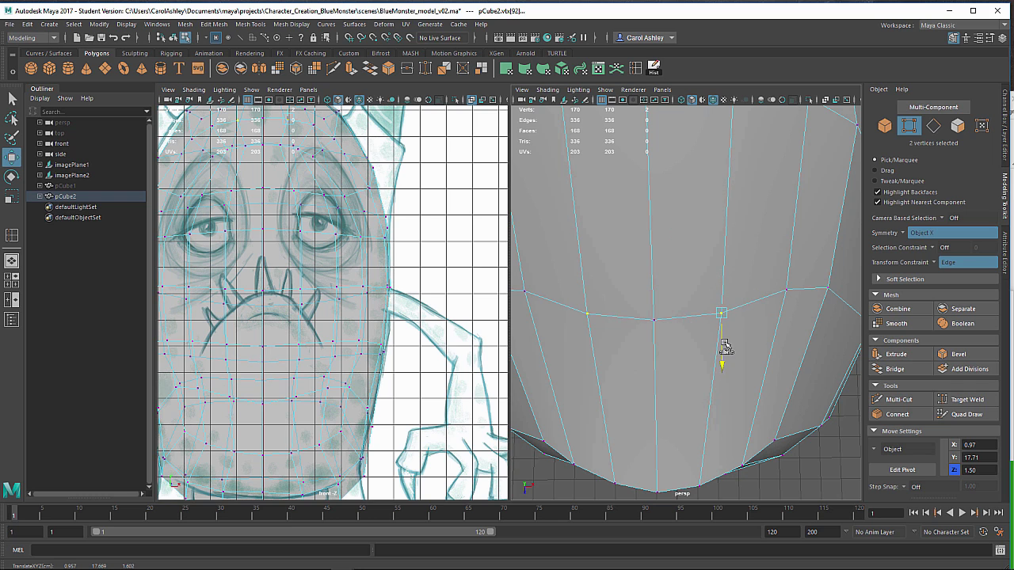
Slide the vertex pairs across the lower front of the body along their vertical edges to smooth the row, the outermost to about Y 7.25.
{"action": "right_click_drag", "start_coordinate": [674, 362], "coordinate": [641, 369], "text": "alt"}
{"action": "left_click_drag", "start_coordinate": [641, 369], "coordinate": [639, 303], "text": "alt"}
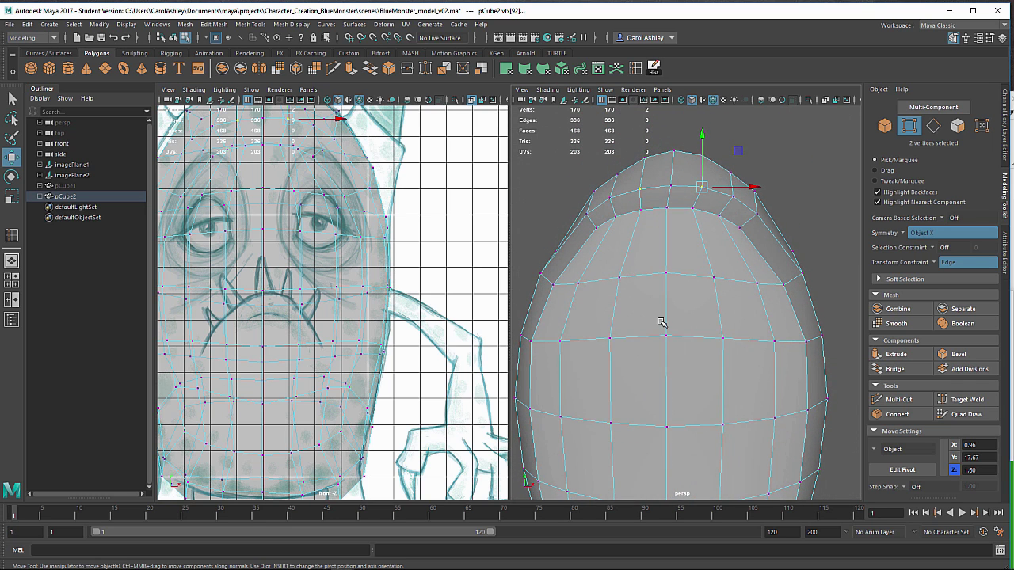
{"action": "middle_click_drag", "start_coordinate": [664, 292], "coordinate": [668, 274], "text": "alt"}
{"action": "middle_click_drag", "start_coordinate": [685, 314], "coordinate": [678, 215], "text": "alt"}
{"action": "middle_click_drag", "start_coordinate": [668, 330], "coordinate": [667, 306], "text": "alt"}
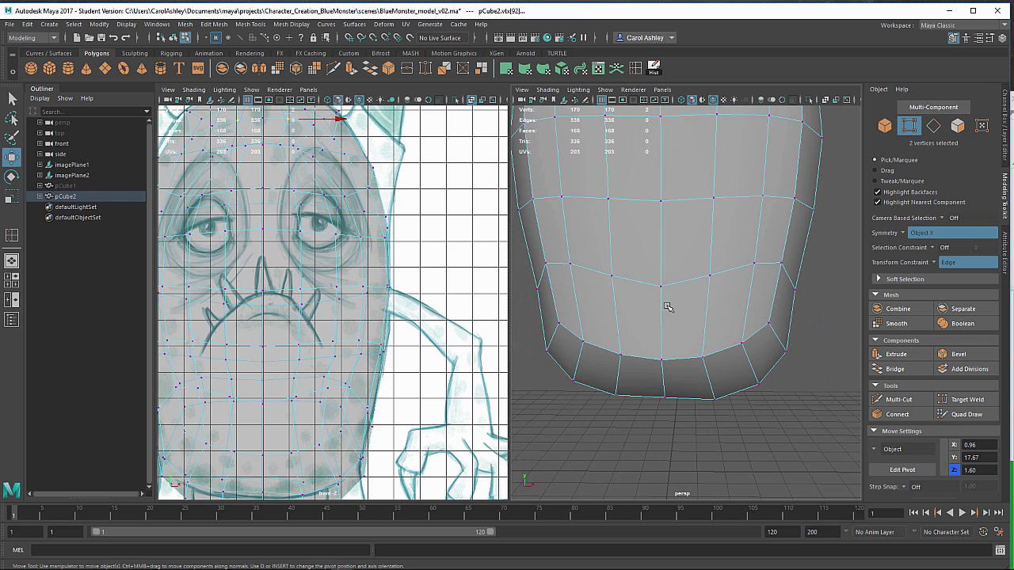
{"action": "left_click", "coordinate": [662, 288]}
{"action": "left_click", "coordinate": [709, 273]}
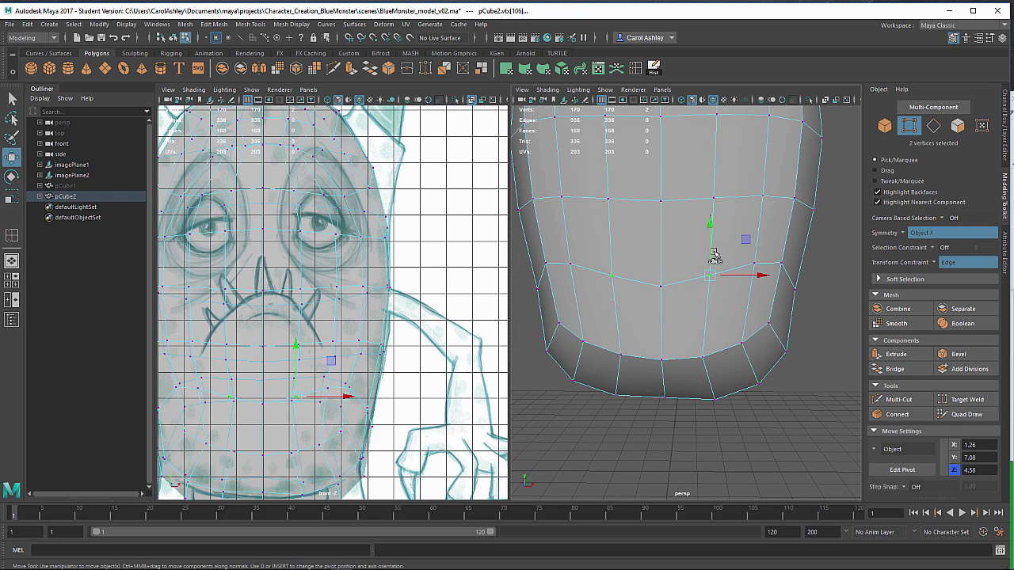
{"action": "left_click_drag", "start_coordinate": [715, 255], "coordinate": [685, 257]}
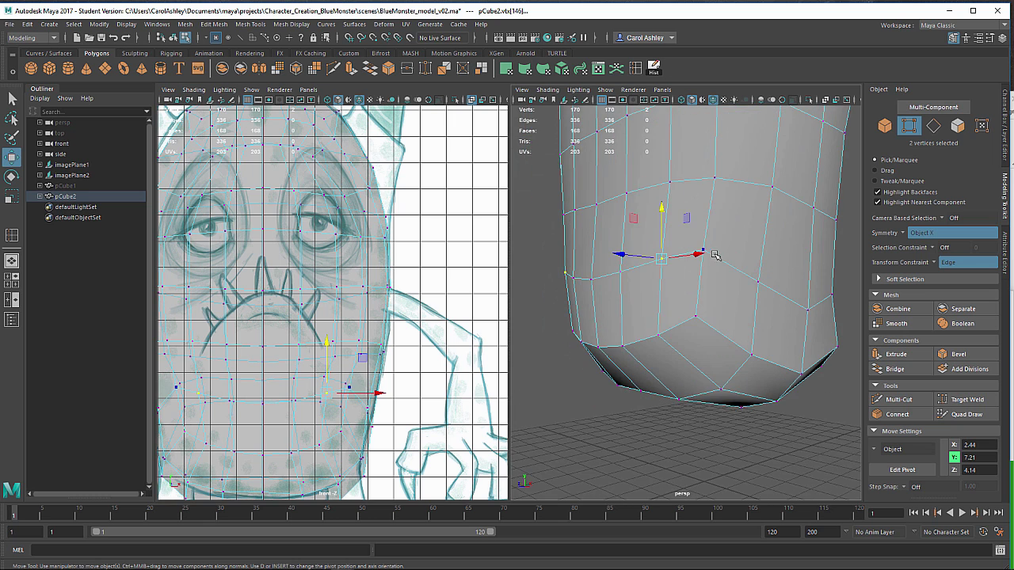
{"action": "left_click", "coordinate": [718, 255]}
{"action": "left_click_drag", "start_coordinate": [730, 298], "coordinate": [701, 289], "text": "alt"}
{"action": "left_click_drag", "start_coordinate": [656, 209], "coordinate": [657, 218]}
{"action": "scroll", "coordinate": [669, 260], "scroll_direction": "down", "scroll_amount": 3}
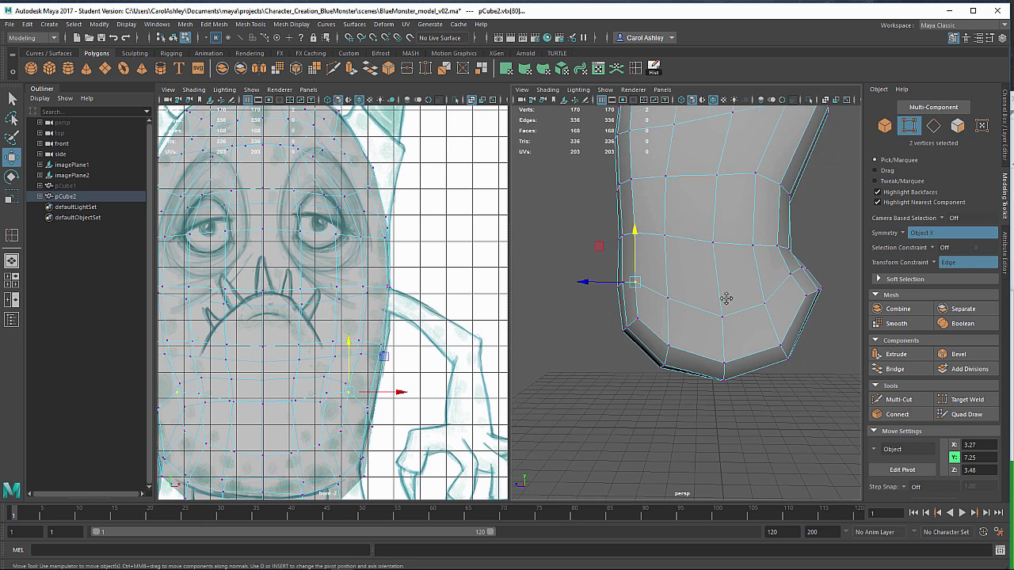
Slide the middle side vertices near the bottom of the body up along their edges to about Y 6.09.
{"action": "middle_click_drag", "start_coordinate": [727, 298], "coordinate": [688, 343], "text": "alt"}
{"action": "left_click", "coordinate": [690, 347]}
{"action": "left_click", "coordinate": [681, 360]}
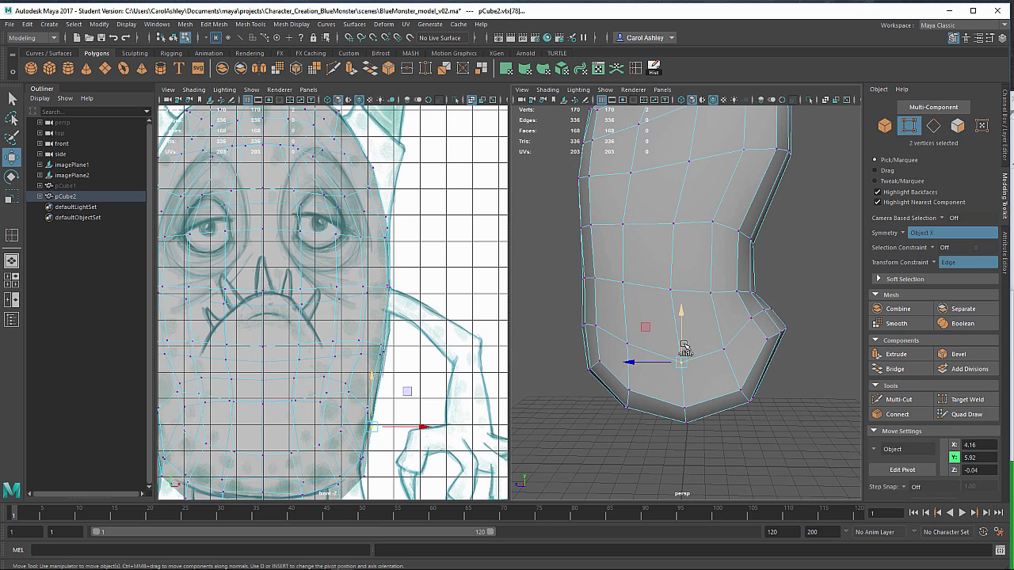
{"action": "left_click_drag", "start_coordinate": [720, 334], "coordinate": [700, 323], "text": "alt"}
{"action": "right_click_drag", "start_coordinate": [700, 323], "coordinate": [715, 382], "text": "alt"}
{"action": "middle_click_drag", "start_coordinate": [715, 382], "coordinate": [734, 302], "text": "alt"}
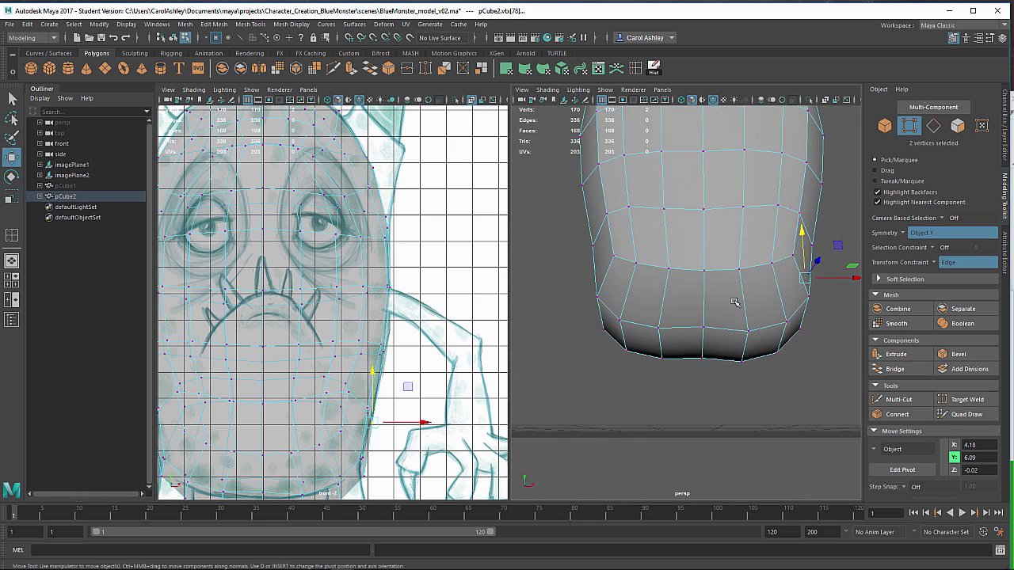
{"action": "left_click_drag", "start_coordinate": [734, 338], "coordinate": [724, 317], "text": "alt"}
Set the transform constraint to Off so vertices move freely again.
{"action": "middle_click_drag", "start_coordinate": [394, 488], "coordinate": [417, 389], "text": "alt"}
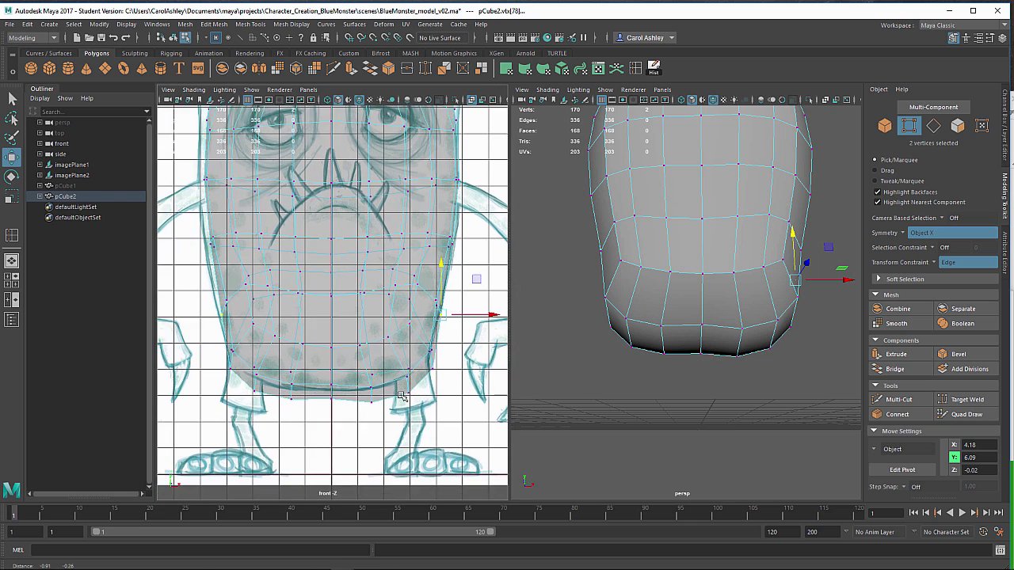
{"action": "right_click_drag", "start_coordinate": [417, 390], "coordinate": [470, 398], "text": "alt"}
{"action": "middle_click_drag", "start_coordinate": [464, 374], "coordinate": [455, 341], "text": "alt"}
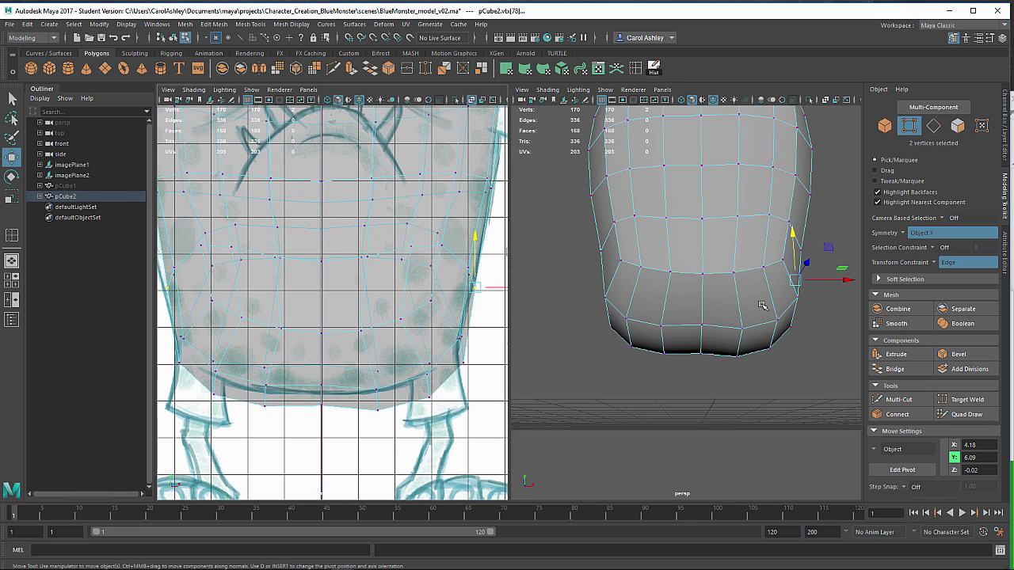
{"action": "left_click_drag", "start_coordinate": [760, 306], "coordinate": [727, 324], "text": "alt"}
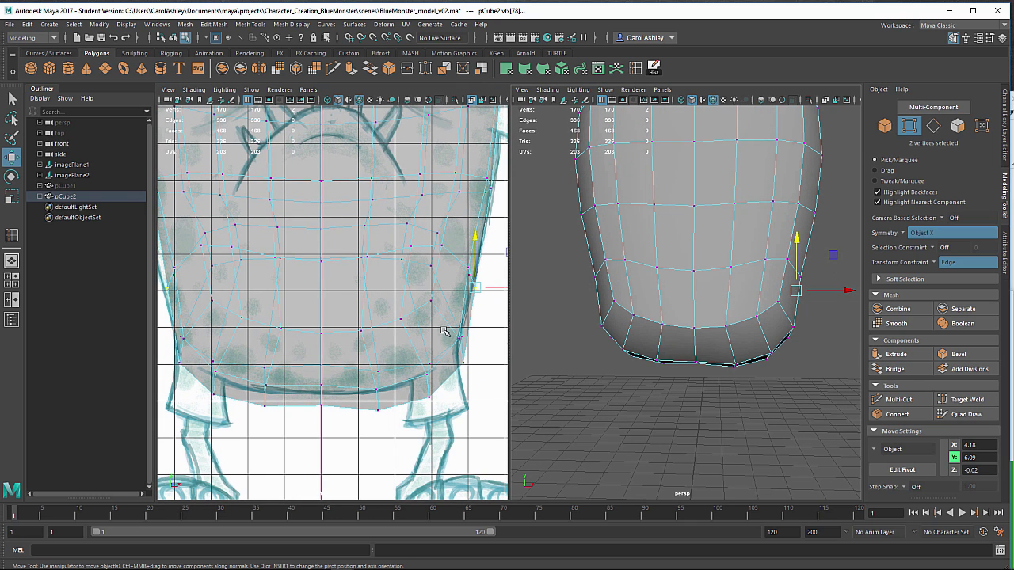
{"action": "right_click_drag", "start_coordinate": [433, 329], "coordinate": [380, 254]}
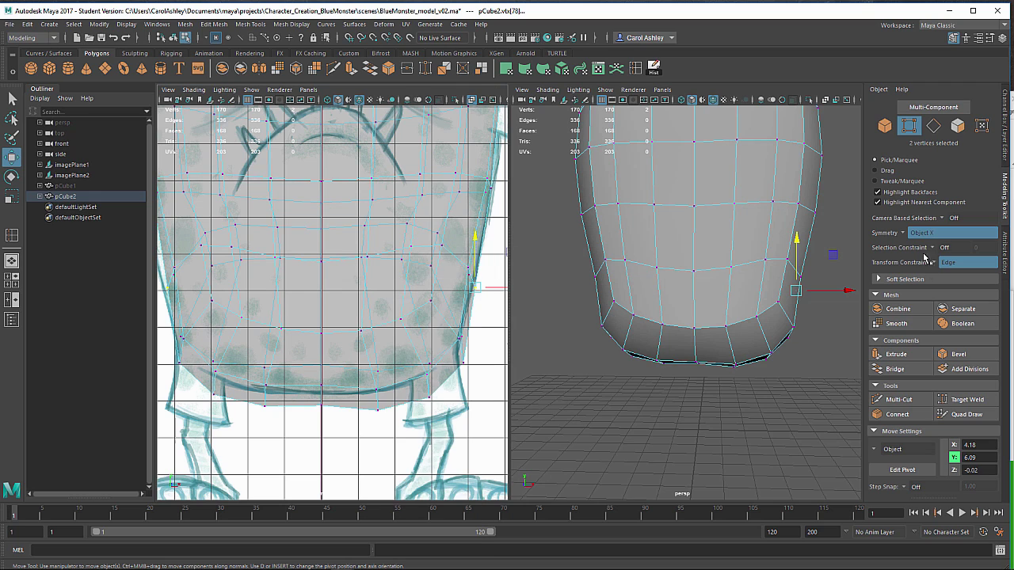
{"action": "left_click", "coordinate": [935, 265]}
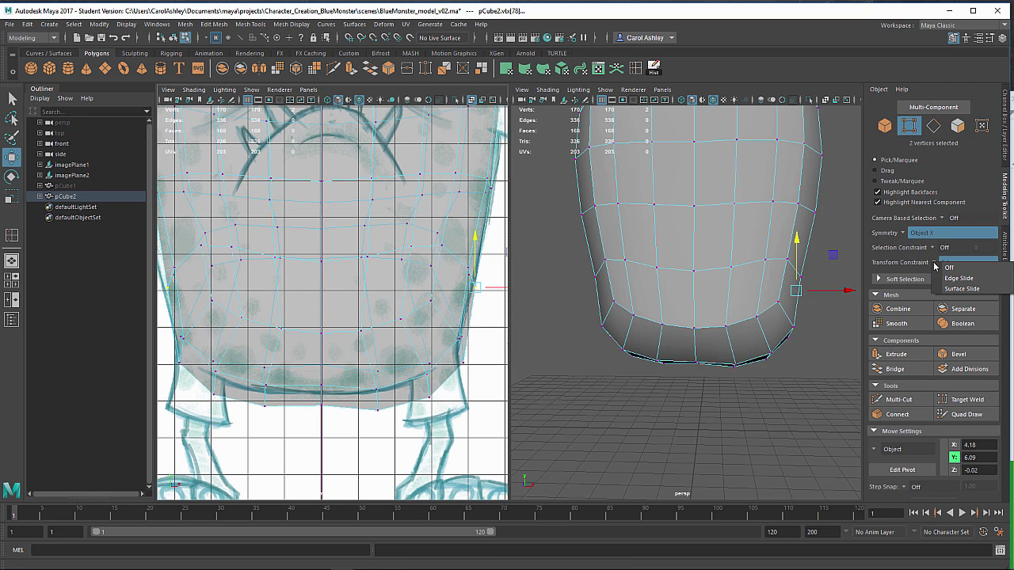
{"action": "left_click", "coordinate": [948, 269]}
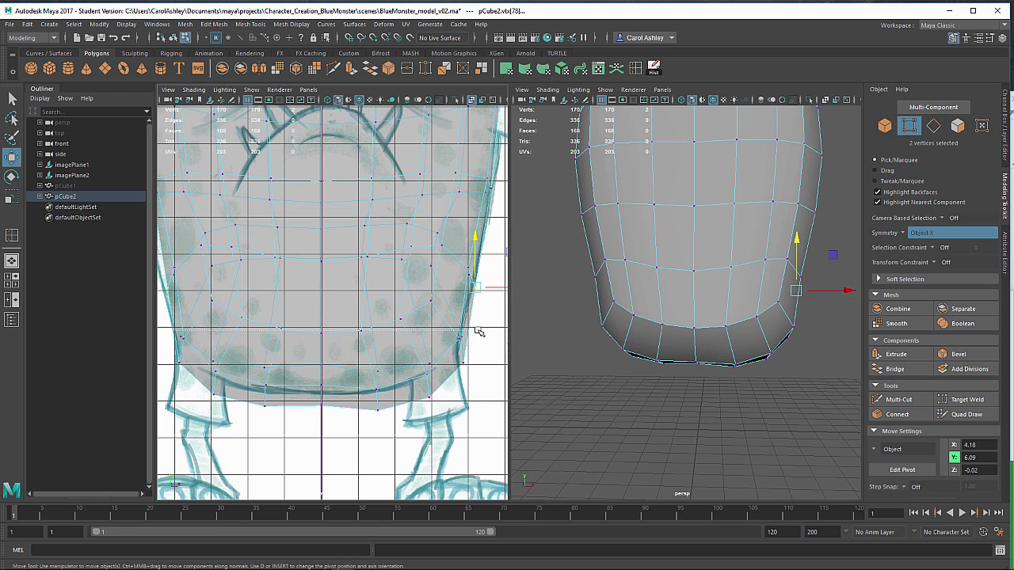
Select all vertices of the body's underside and its lowest ring, and raise them together to about Y 4.49.
{"action": "left_click_drag", "start_coordinate": [479, 330], "coordinate": [170, 396]}
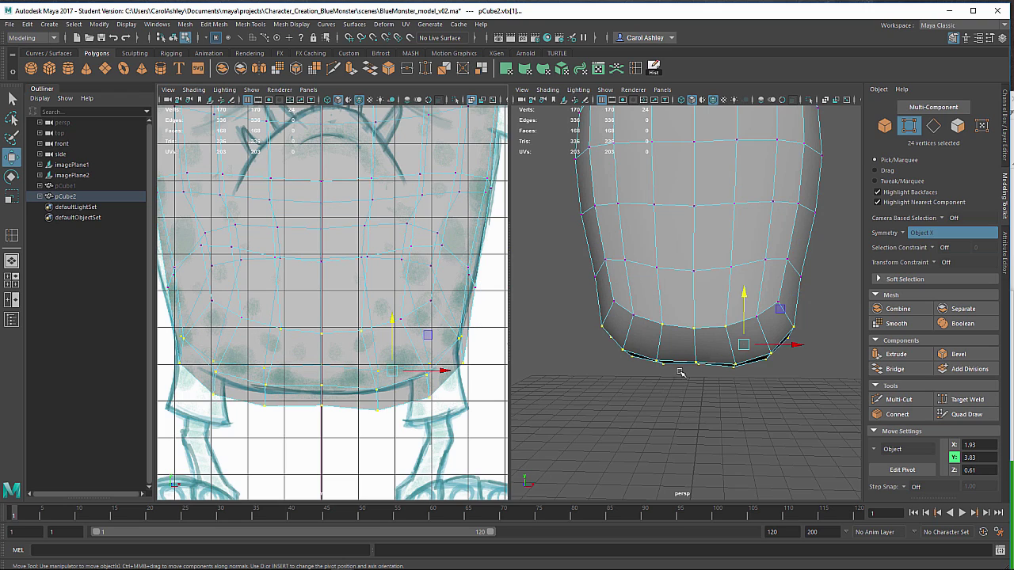
{"action": "mouse_move", "coordinate": [697, 380]}
{"action": "left_mouse_down", "text": "alt"}
{"action": "mouse_move", "coordinate": [544, 357]}
{"action": "mouse_move", "coordinate": [632, 380]}
{"action": "mouse_move", "coordinate": [705, 380]}
{"action": "mouse_move", "coordinate": [691, 379]}
{"action": "left_mouse_up", "text": "alt"}
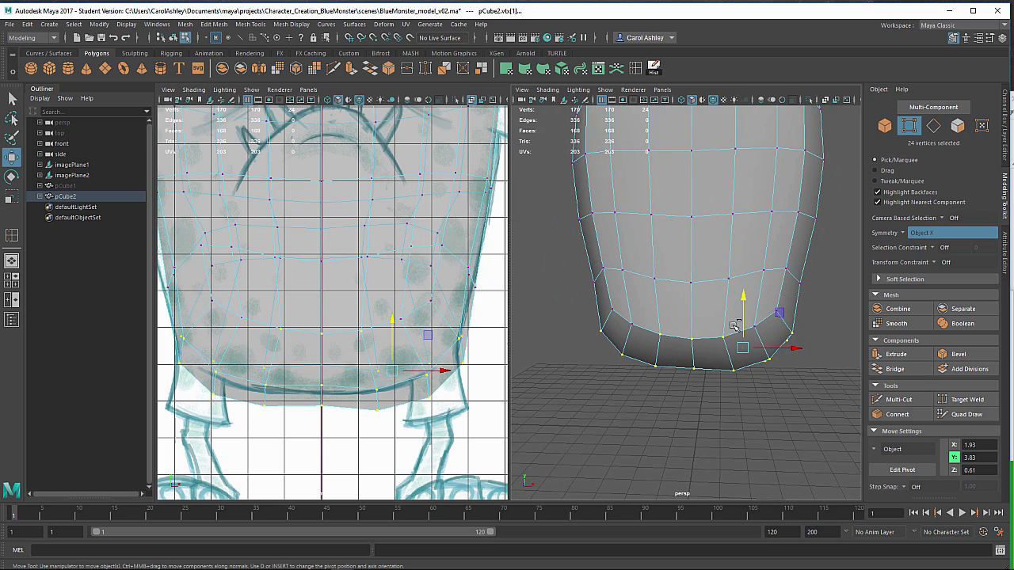
{"action": "left_click", "coordinate": [772, 313], "text": "shift"}
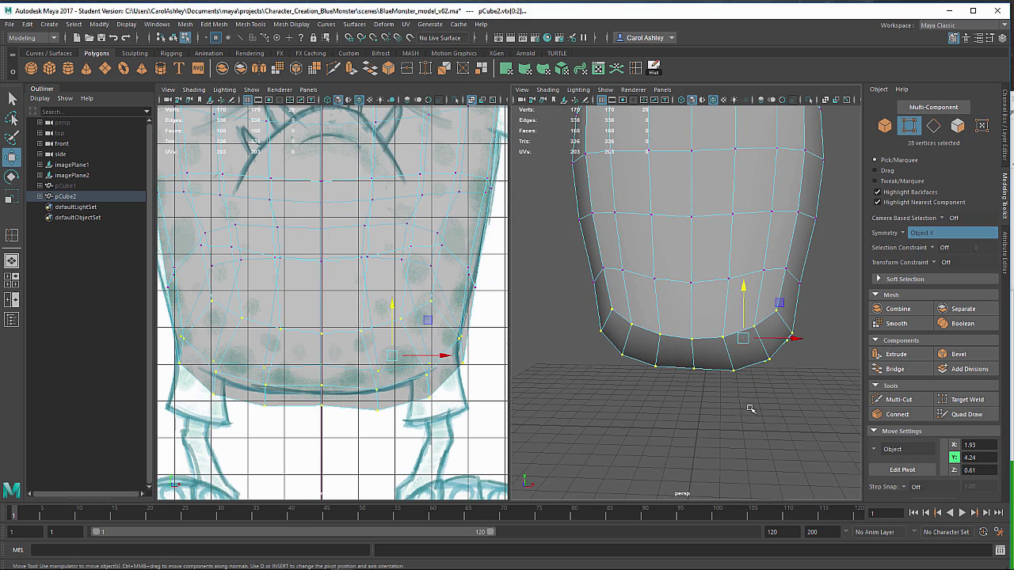
{"action": "mouse_move", "coordinate": [749, 408]}
{"action": "left_mouse_down", "text": "alt"}
{"action": "mouse_move", "coordinate": [665, 410]}
{"action": "mouse_move", "coordinate": [679, 428]}
{"action": "mouse_move", "coordinate": [657, 421]}
{"action": "mouse_move", "coordinate": [715, 427]}
{"action": "mouse_move", "coordinate": [734, 406]}
{"action": "left_mouse_up", "text": "alt"}
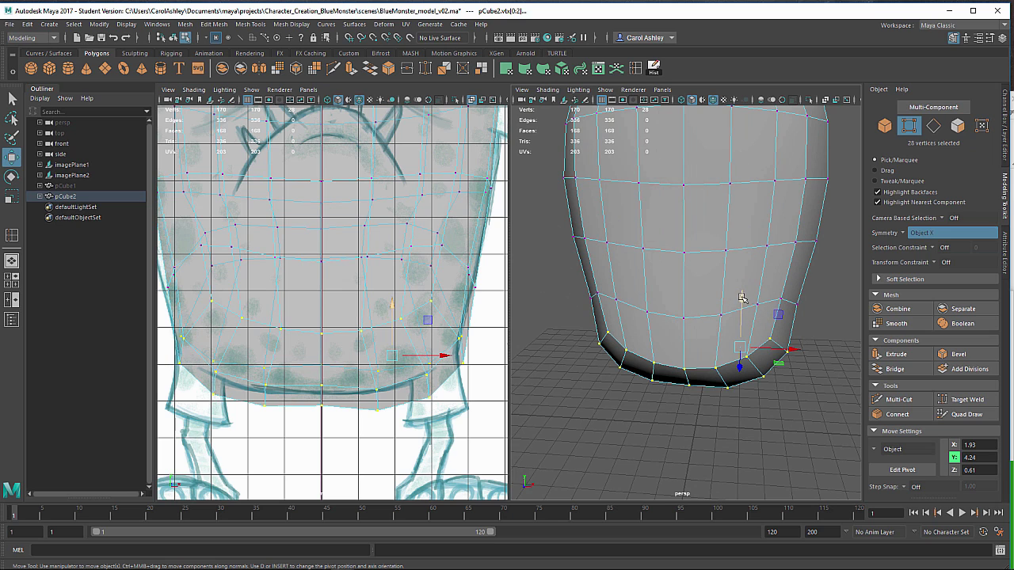
{"action": "left_click_drag", "start_coordinate": [742, 298], "coordinate": [745, 293]}
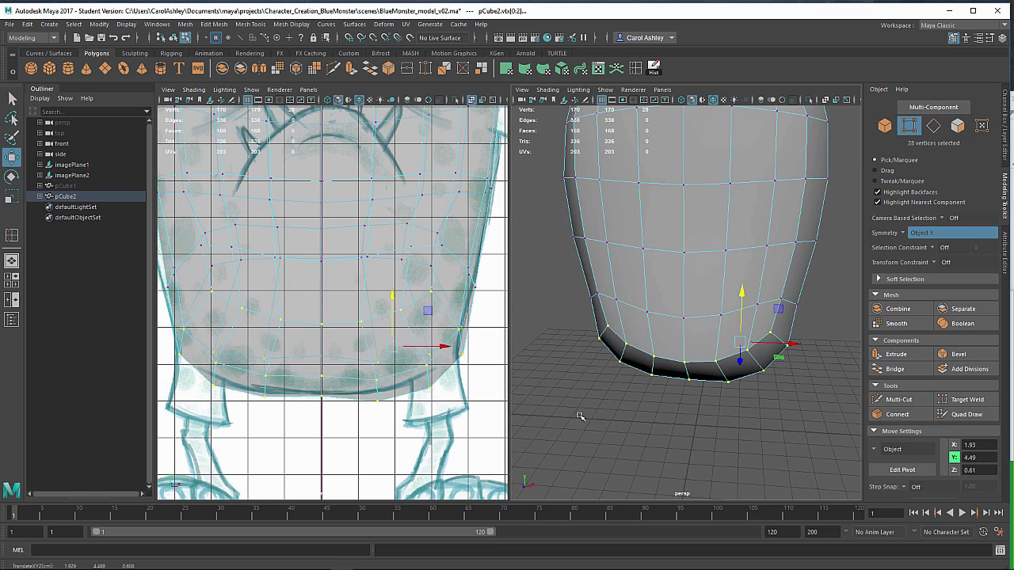
Raise the underside vertices on both sides of the centre line onto the drawn body outline, to about Y 4.25.
{"action": "left_click_drag", "start_coordinate": [360, 376], "coordinate": [463, 374]}
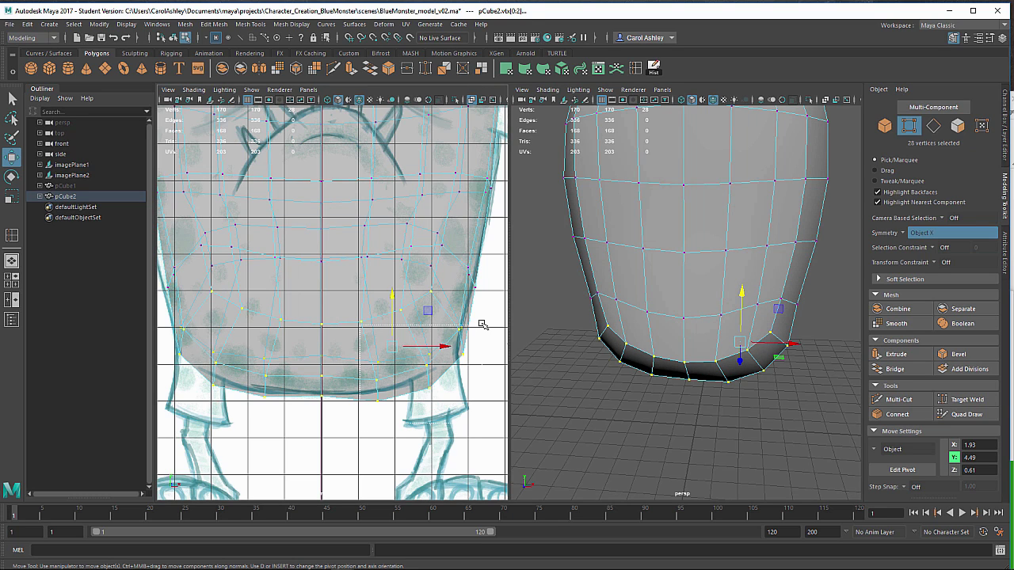
{"action": "left_click_drag", "start_coordinate": [483, 324], "coordinate": [485, 329]}
{"action": "left_click_drag", "start_coordinate": [424, 317], "coordinate": [426, 309]}
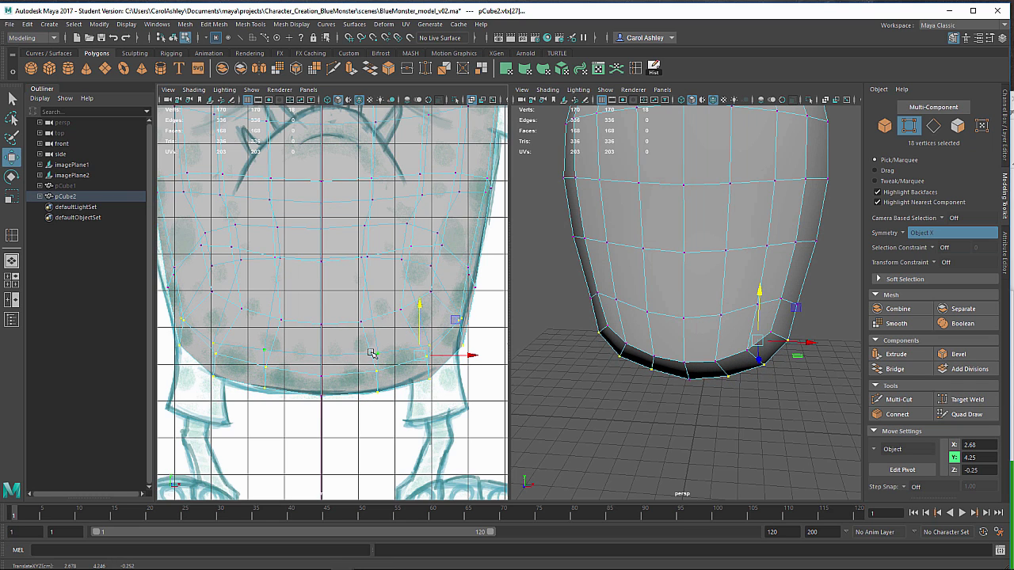
Inspect the body's shape from below and around, return to object mode and frame the whole body in the front view.
{"action": "left_click_drag", "start_coordinate": [704, 376], "coordinate": [652, 317], "text": "alt"}
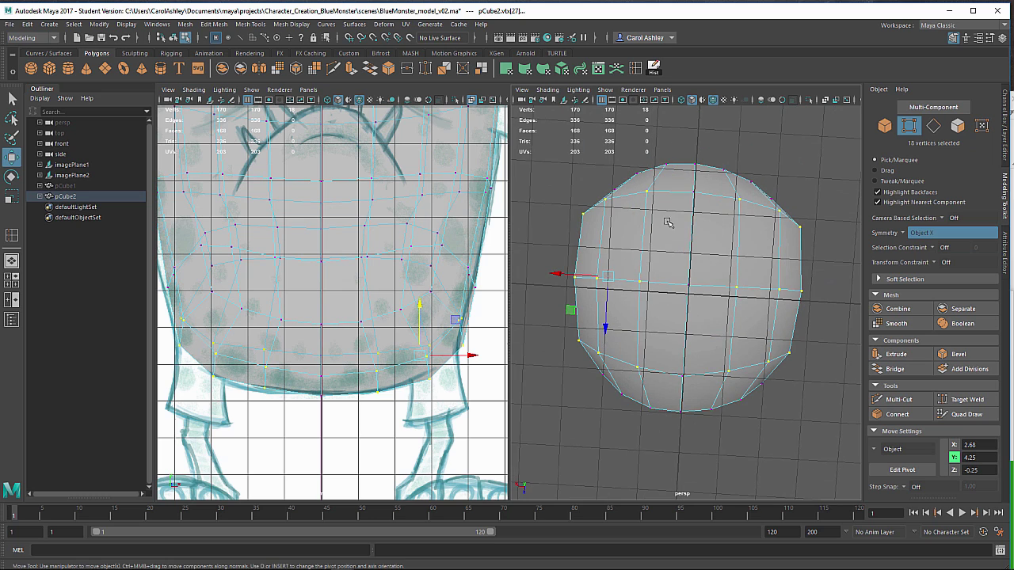
{"action": "left_click_drag", "start_coordinate": [730, 281], "coordinate": [757, 389], "text": "alt"}
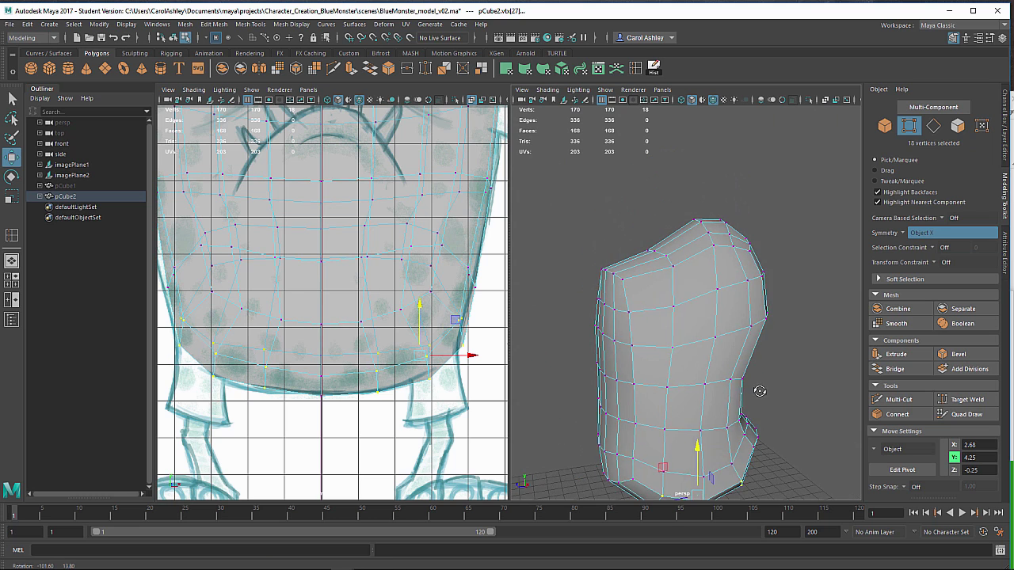
{"action": "left_click_drag", "start_coordinate": [673, 338], "coordinate": [670, 309], "text": "alt"}
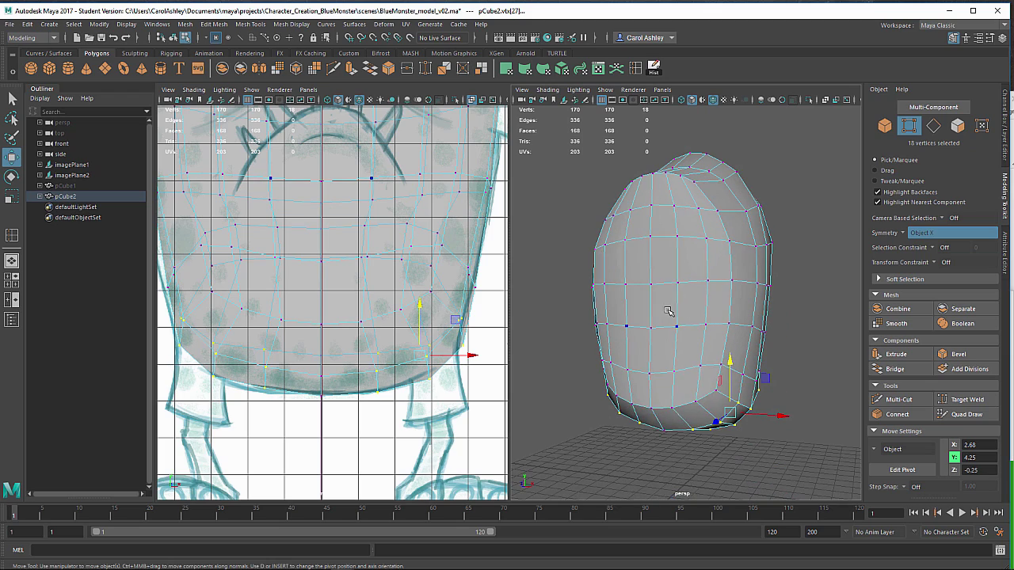
{"action": "right_click_drag", "start_coordinate": [670, 262], "coordinate": [722, 238]}
{"action": "key", "text": "f"}
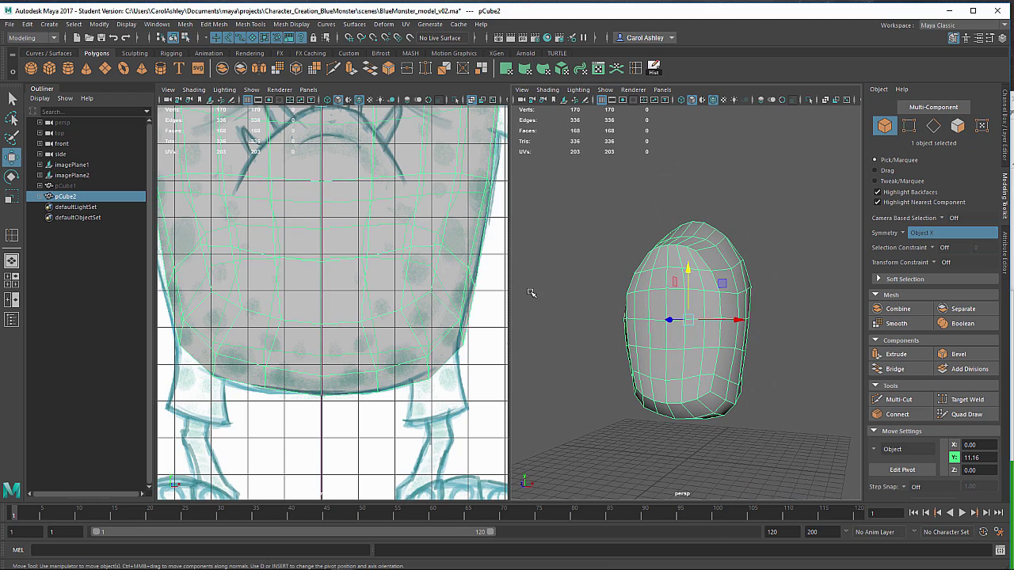
{"action": "key", "text": "f"}
{"action": "middle_click_drag", "start_coordinate": [341, 364], "coordinate": [346, 356], "text": "alt"}
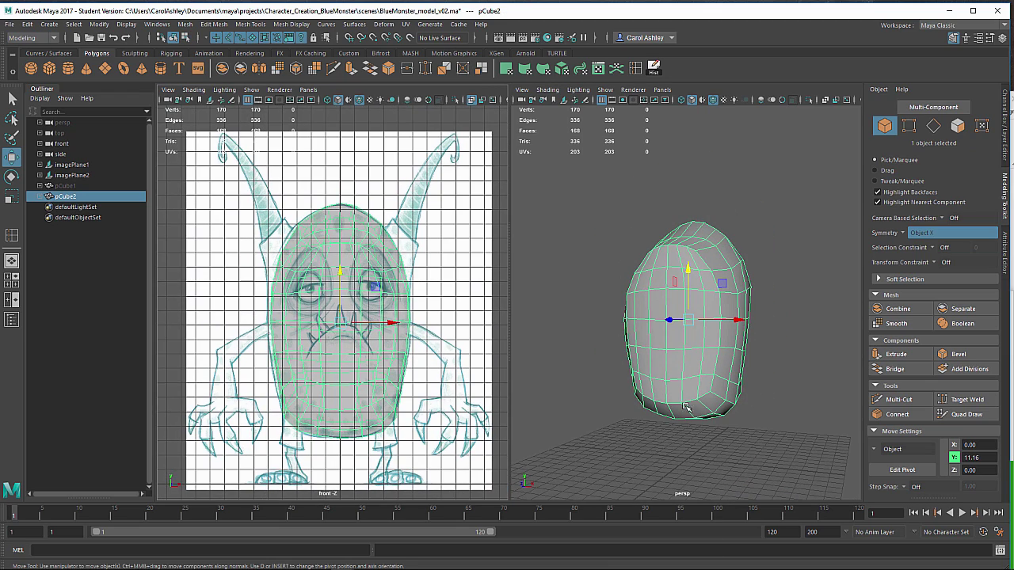
{"action": "left_click_drag", "start_coordinate": [710, 382], "coordinate": [686, 369], "text": "alt"}
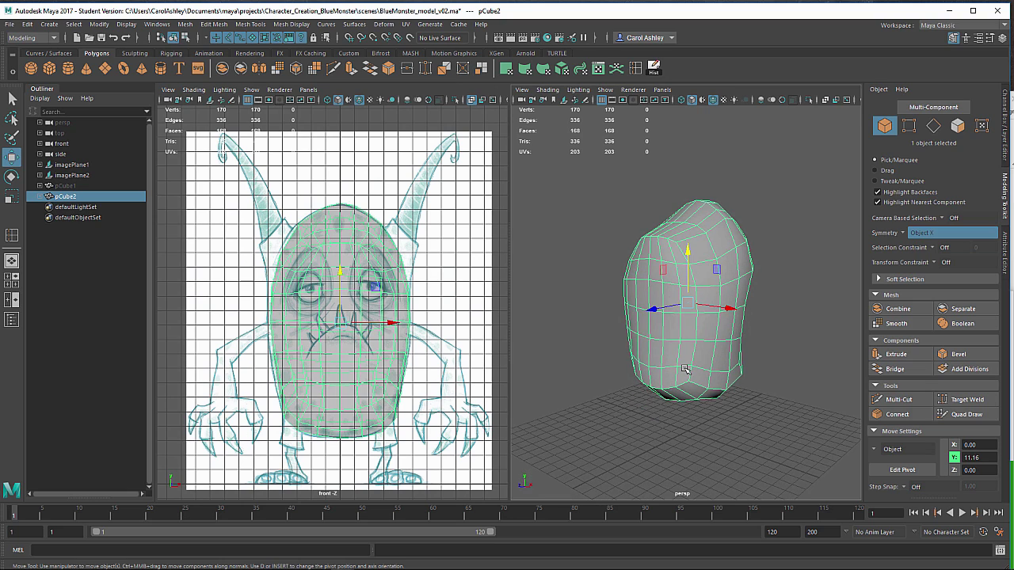